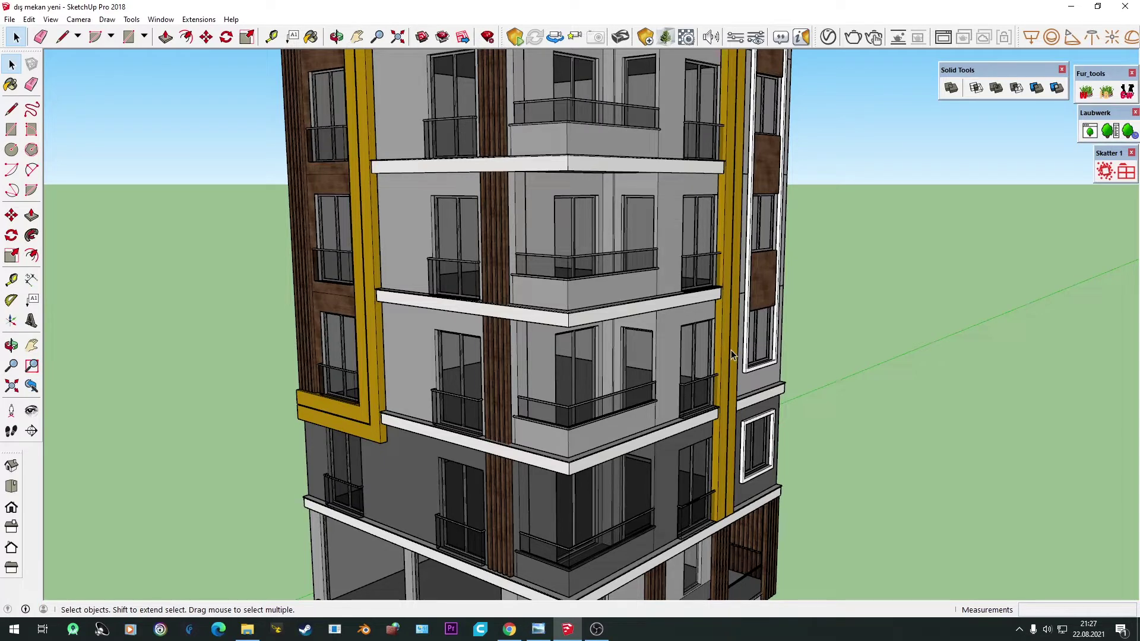
Step: Orbit to a frontal view of the apartment block and start a V-Ray render
scroll(402, 398, down, 3)
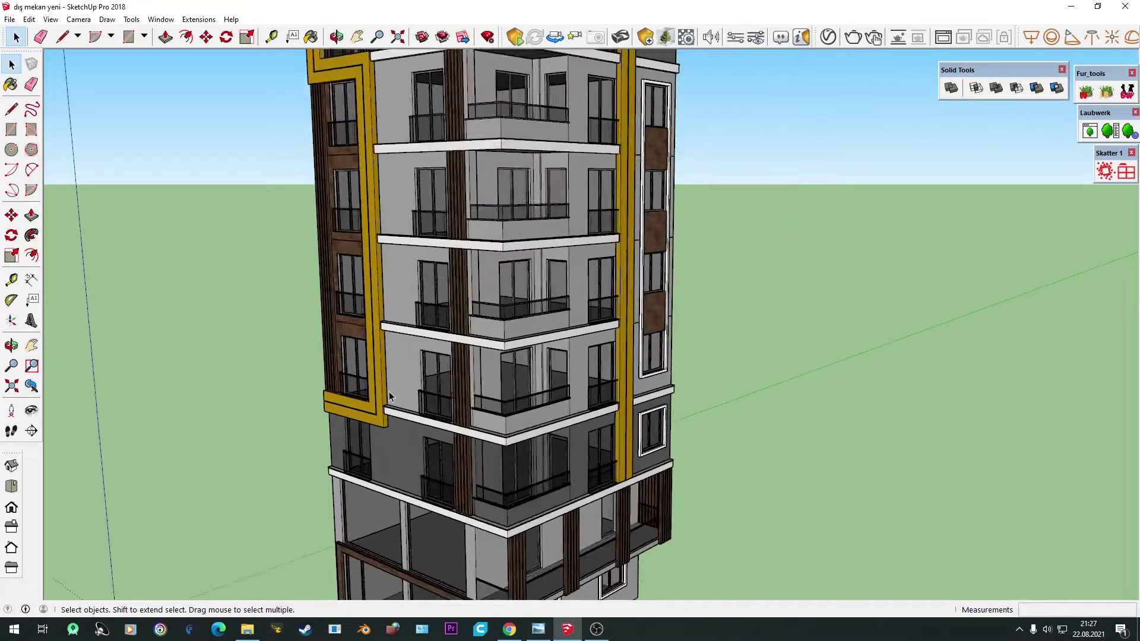
scroll(315, 425, down, 2)
scroll(414, 309, up, 2)
scroll(425, 300, down, 1)
shift+middle_drag(424, 300, 454, 349)
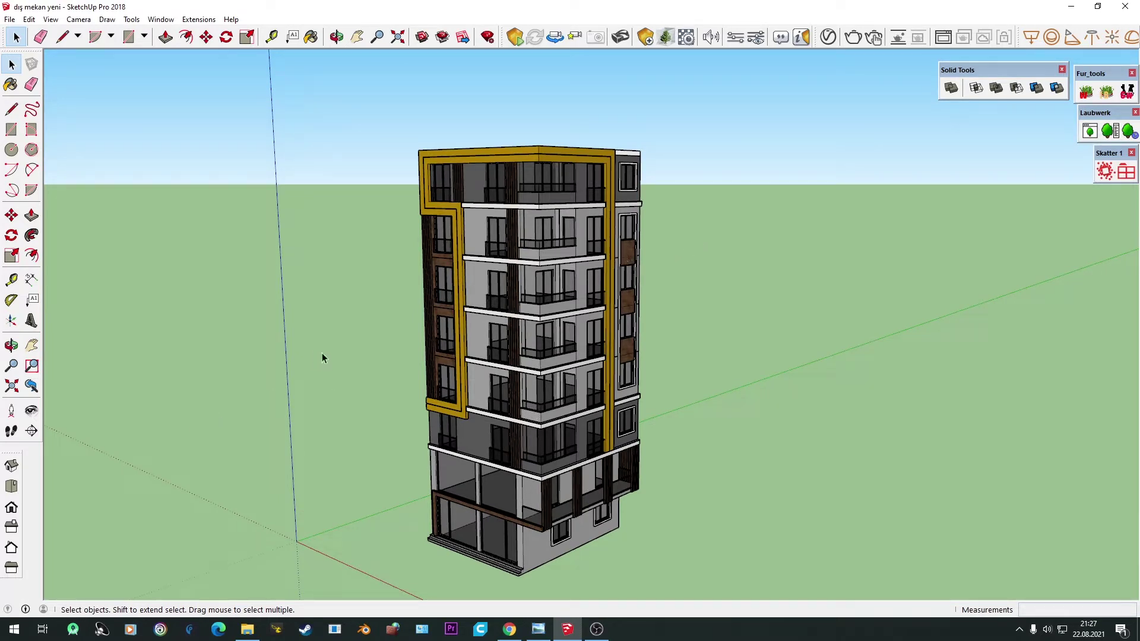
scroll(479, 430, up, 2)
scroll(551, 321, up, 3)
middle_drag(284, 502, 482, 457)
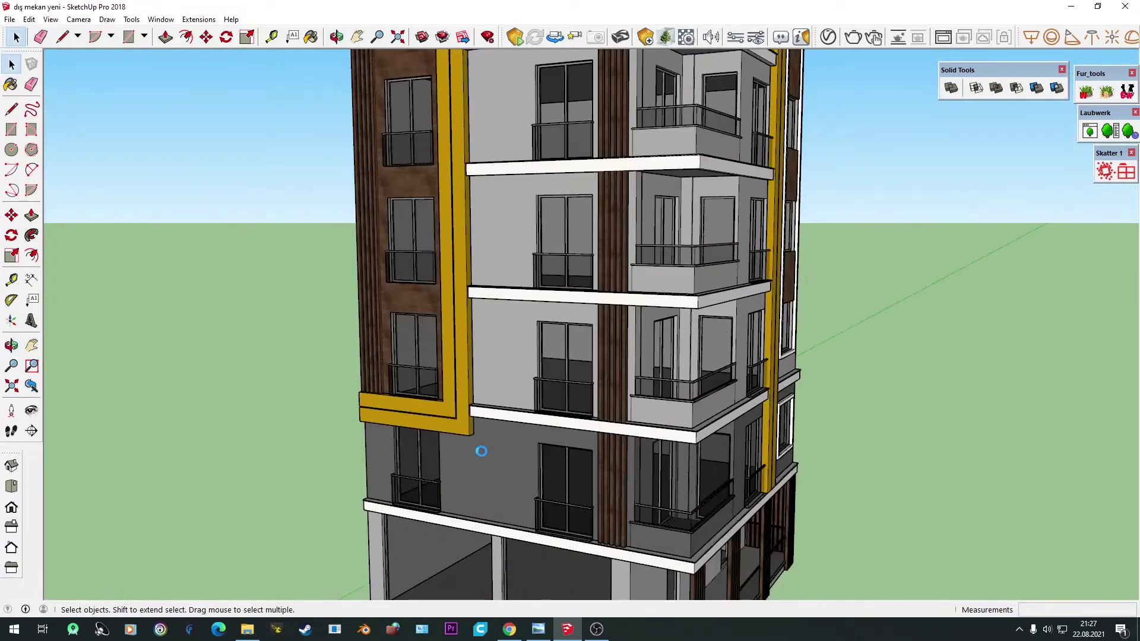
middle_drag(481, 451, 594, 386)
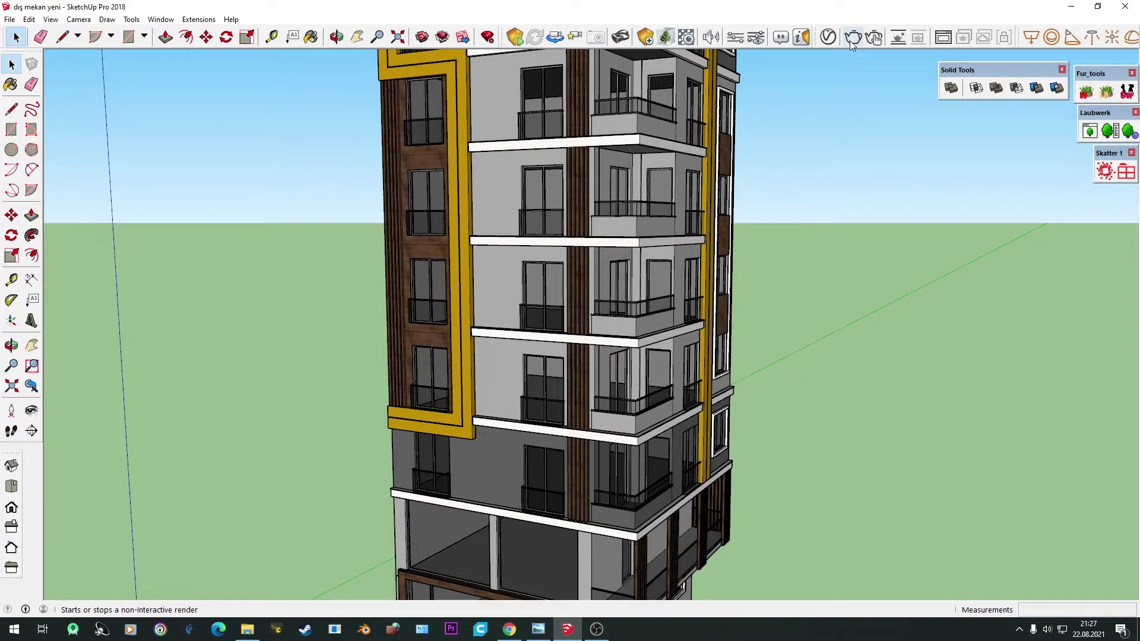
click(851, 38)
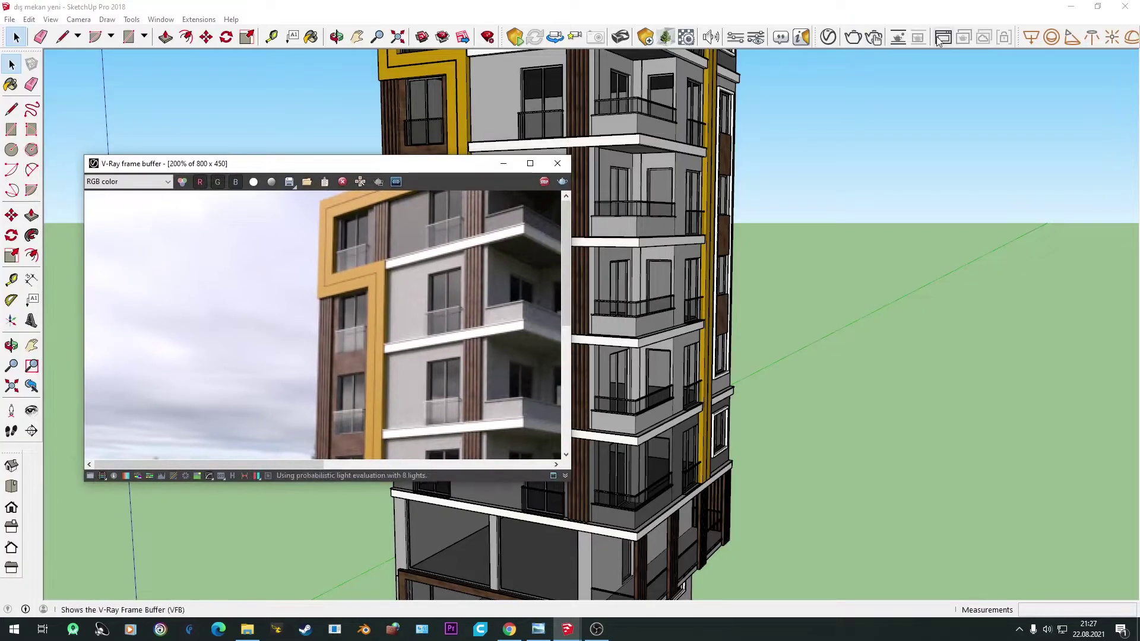
scroll(295, 346, down, 2)
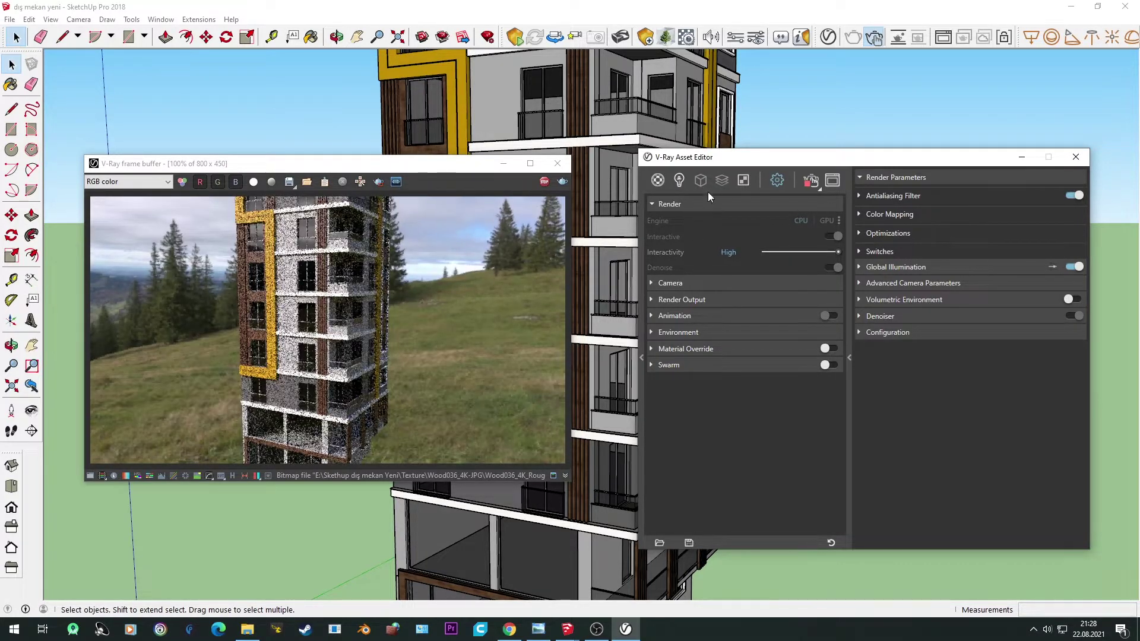
Step: Replace the Dome Light's HDR texture with a new HDR image file
click(679, 180)
click(1059, 361)
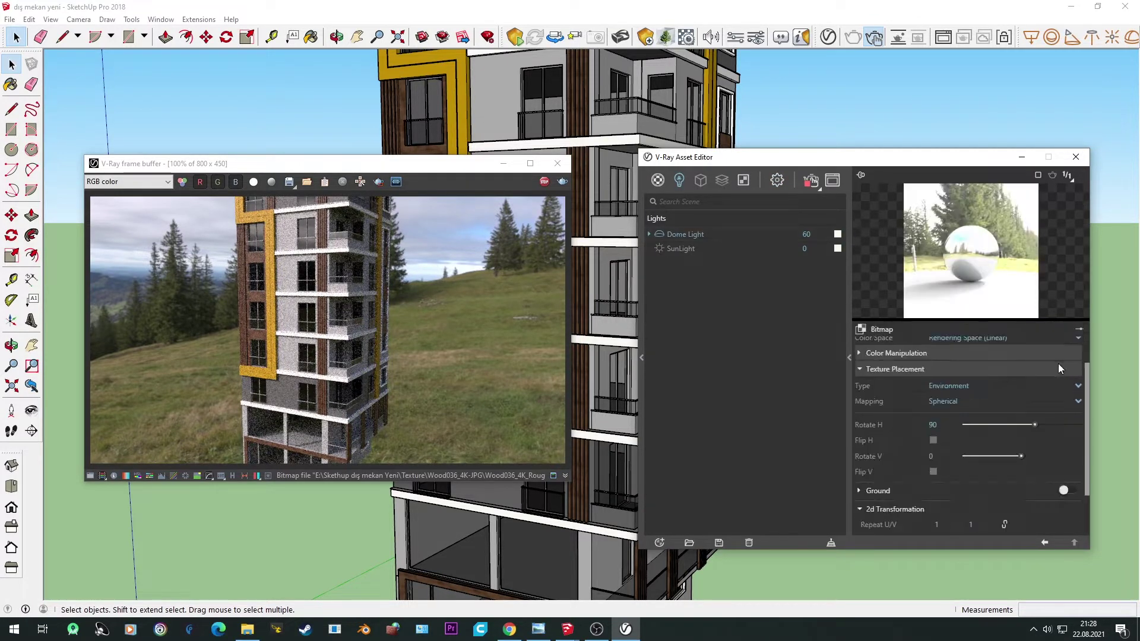
scroll(1018, 365, up, 1)
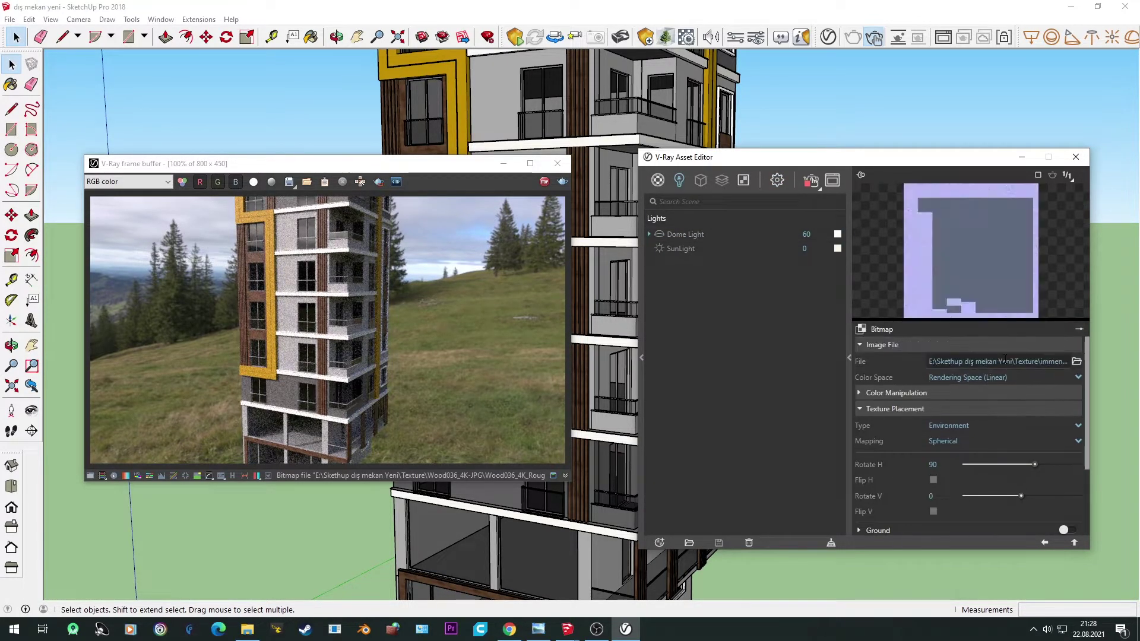
click(1076, 361)
double_click(737, 301)
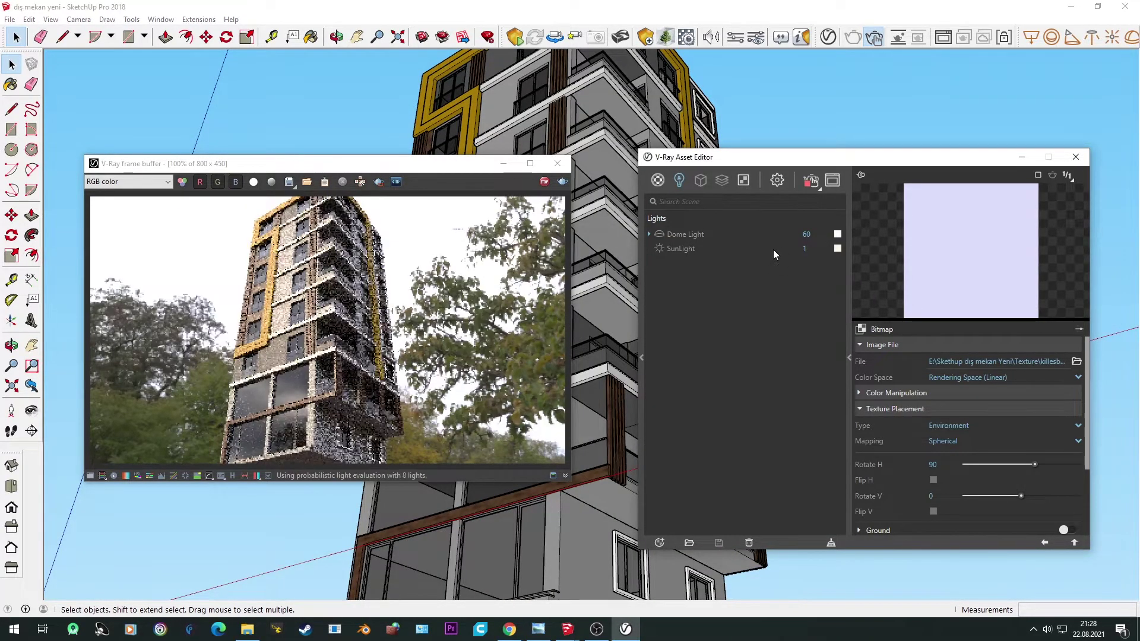
Step: Set the SunLight size multiplier to 0.2 and intensity multiplier to 0.395
click(700, 246)
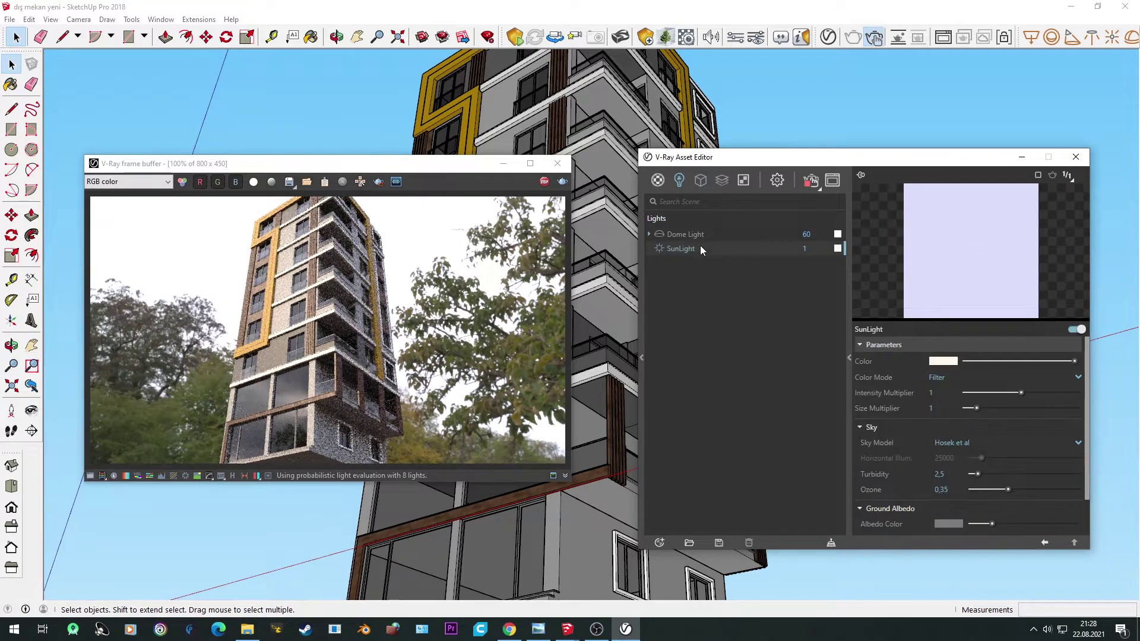
click(933, 363)
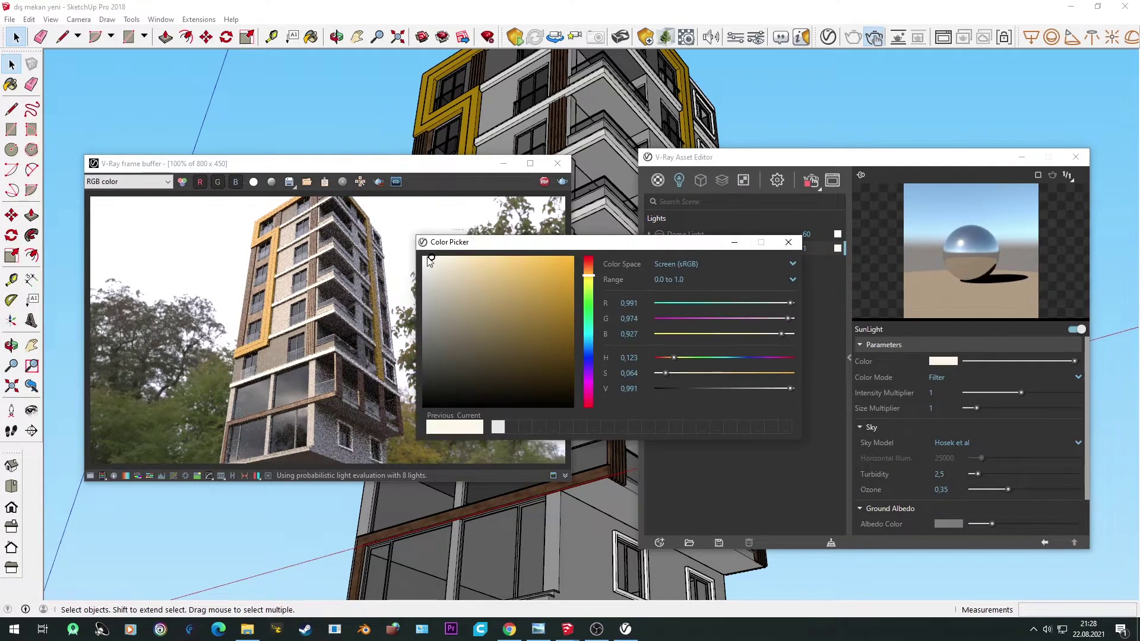
click(786, 243)
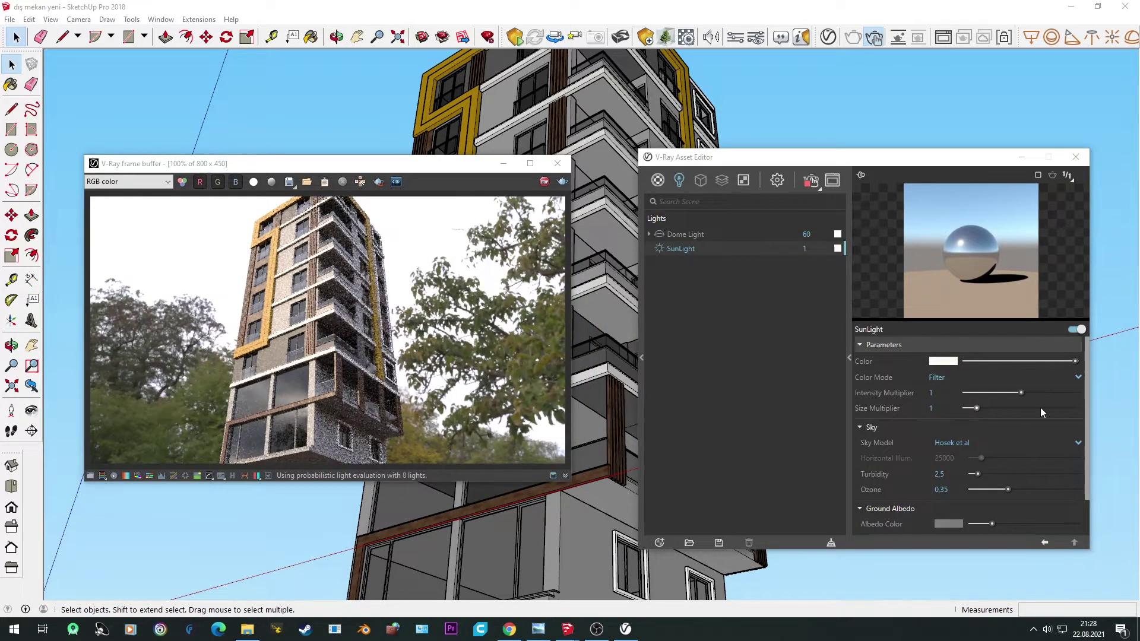
drag(971, 408, 967, 408)
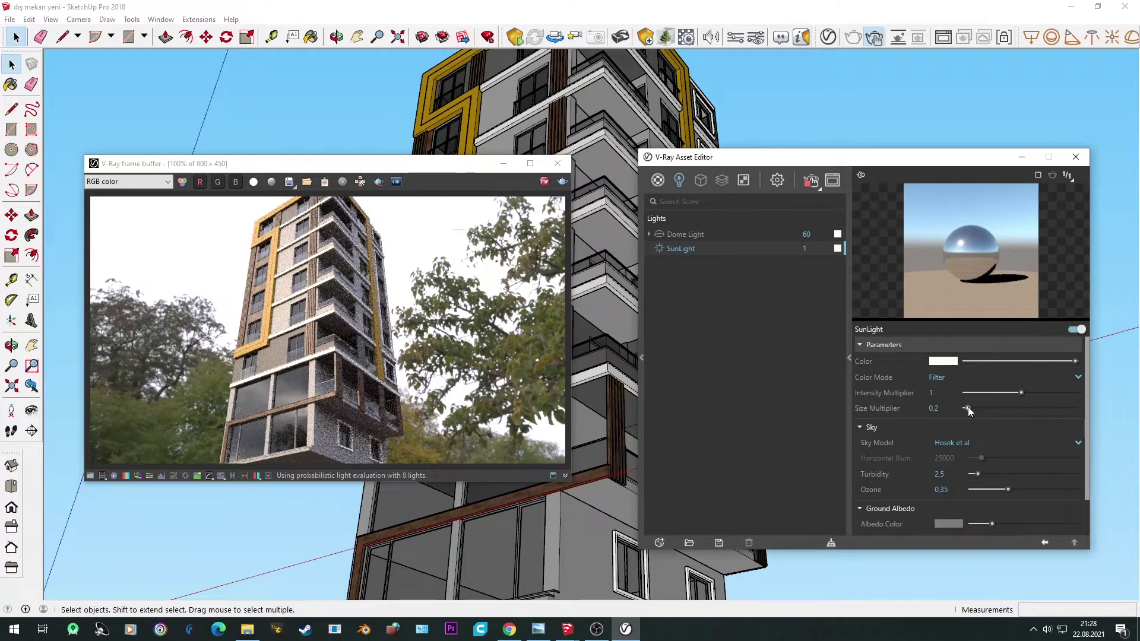
click(977, 393)
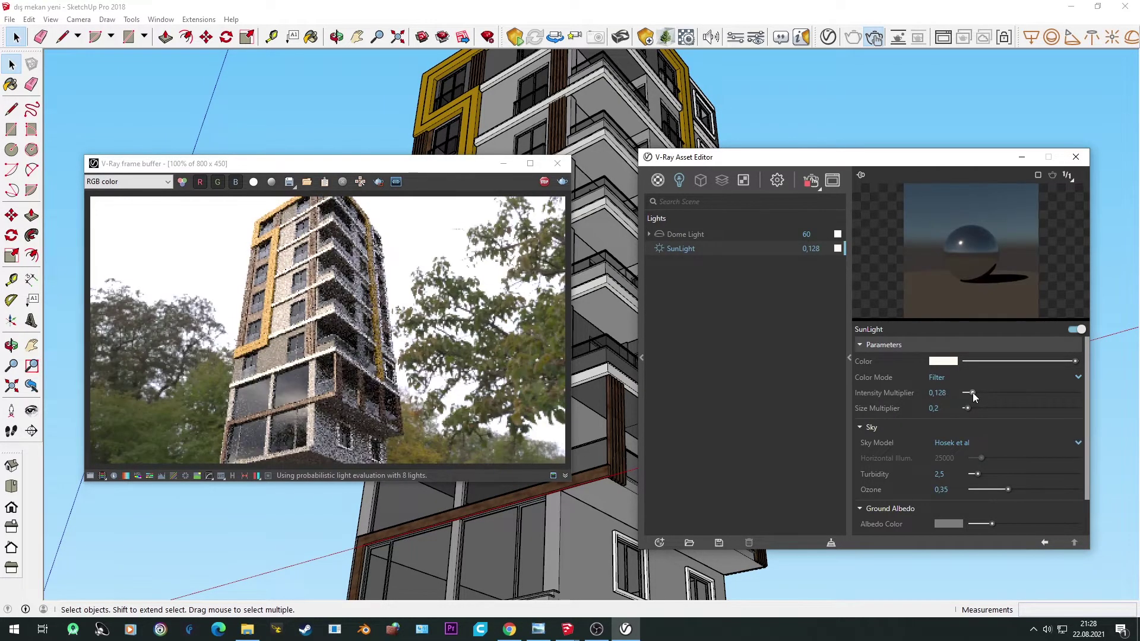
drag(984, 394, 989, 392)
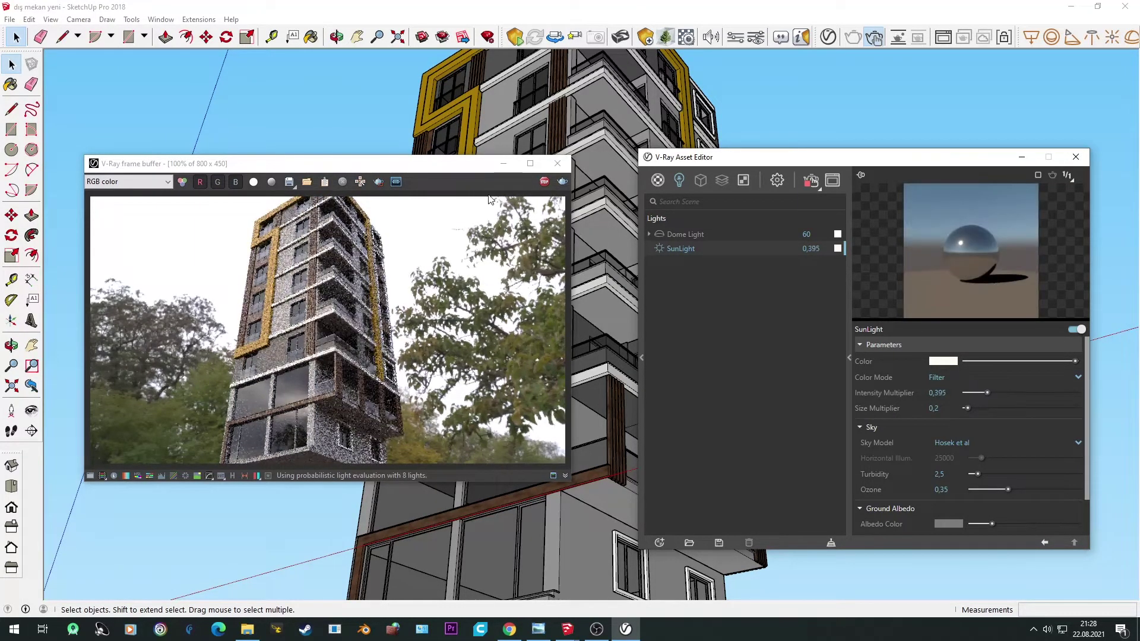
Step: Set the Dome Light intensity to 70 and close the Asset Editor
drag(837, 158, 1033, 158)
middle_drag(742, 356, 646, 333)
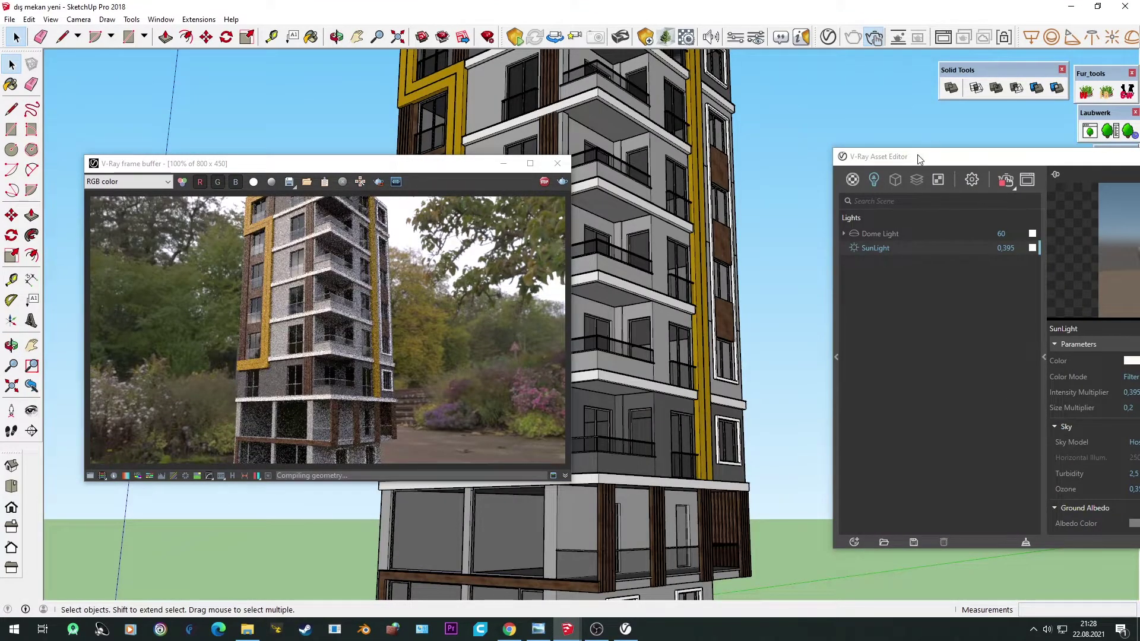
drag(919, 159, 842, 180)
click(923, 255)
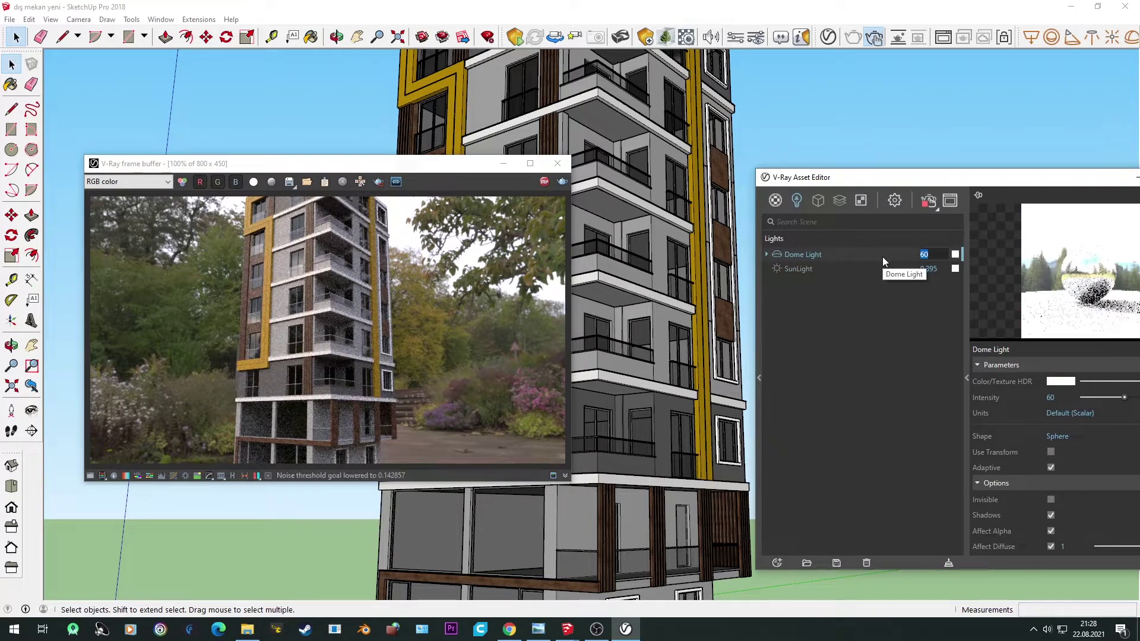
text(70)
key(Return)
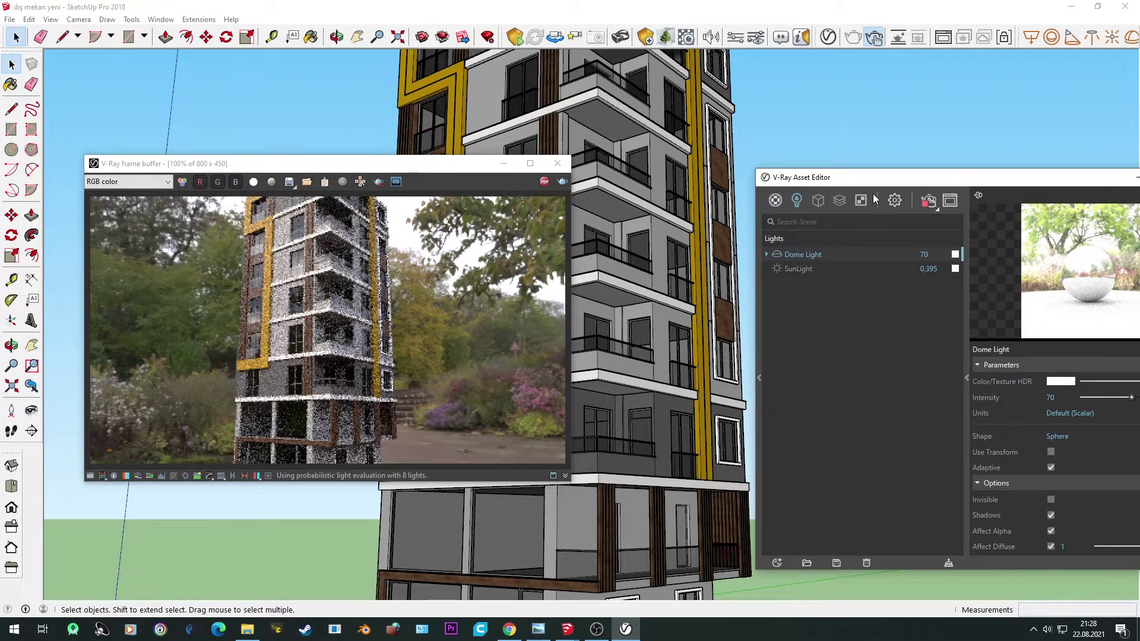
drag(873, 177, 682, 221)
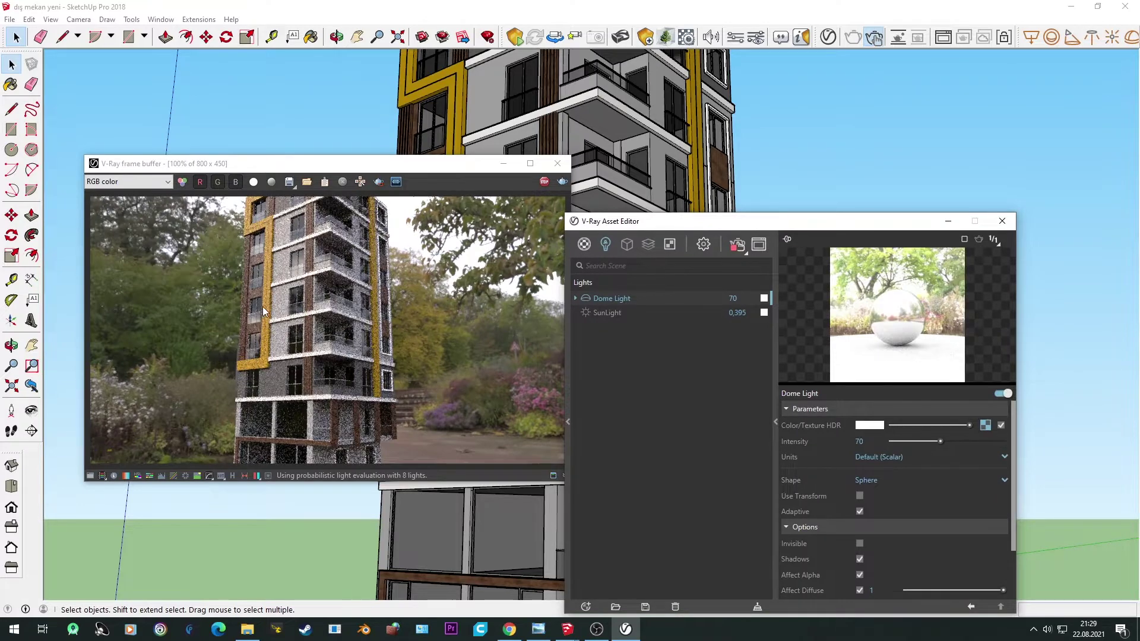
click(1002, 223)
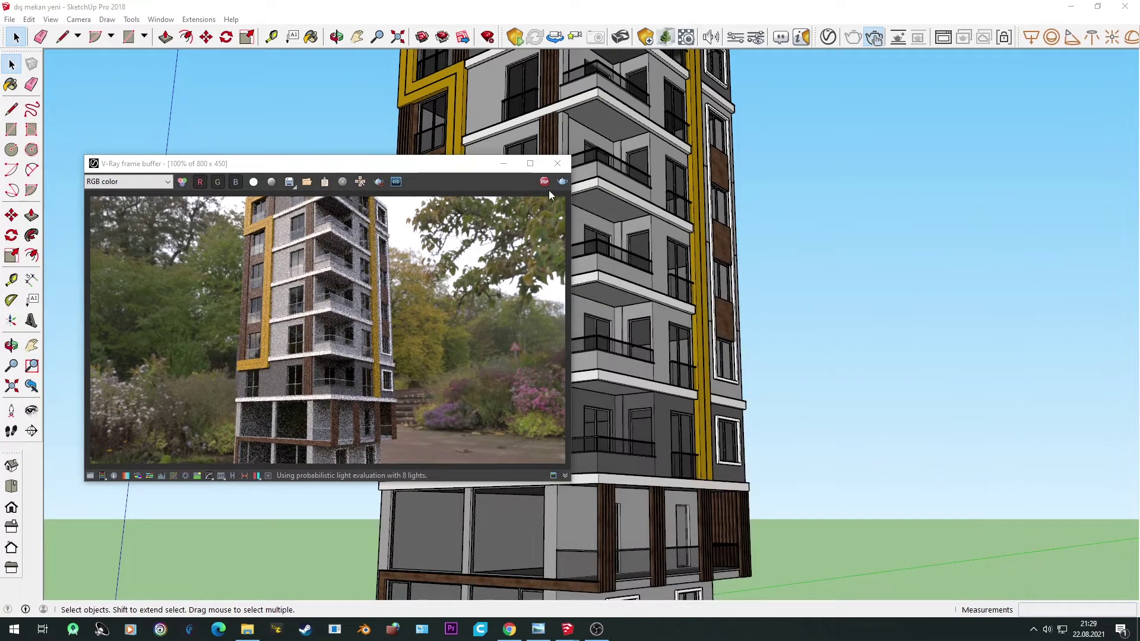
Step: Close the render window and draw a 3000 by 3000 ground rectangle at the building base
click(558, 163)
middle_drag(790, 386, 794, 493)
drag(794, 493, 814, 523)
key(space)
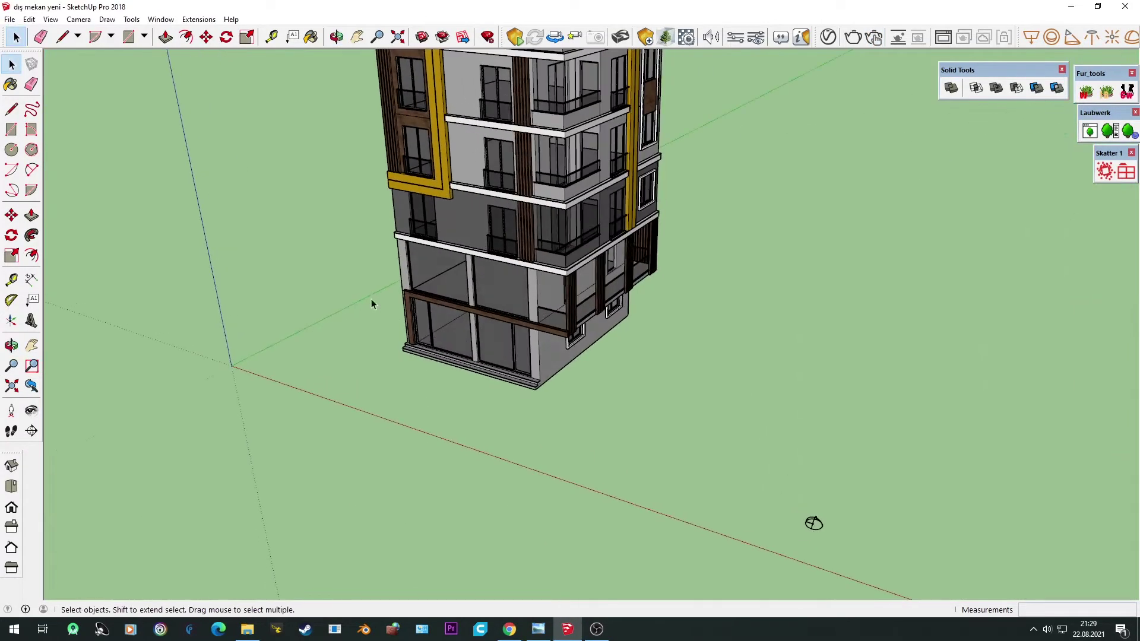
middle_drag(616, 443, 470, 429)
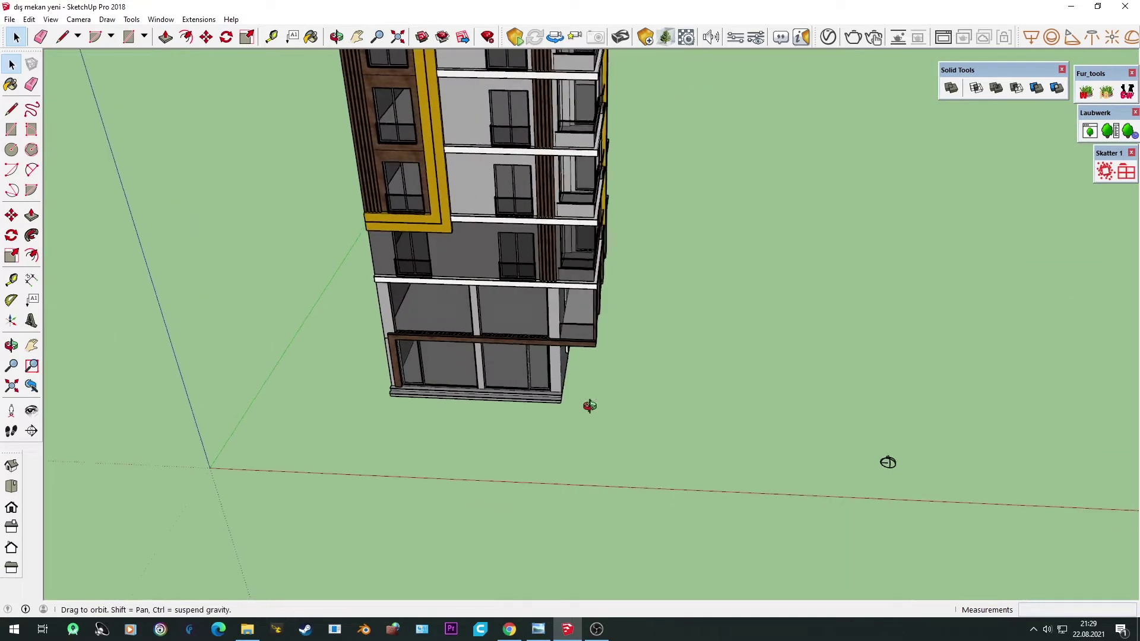
key(r)
mouse_move(430, 385)
middle_down()
mouse_move(526, 440)
mouse_move(417, 440)
middle_up()
click(413, 446)
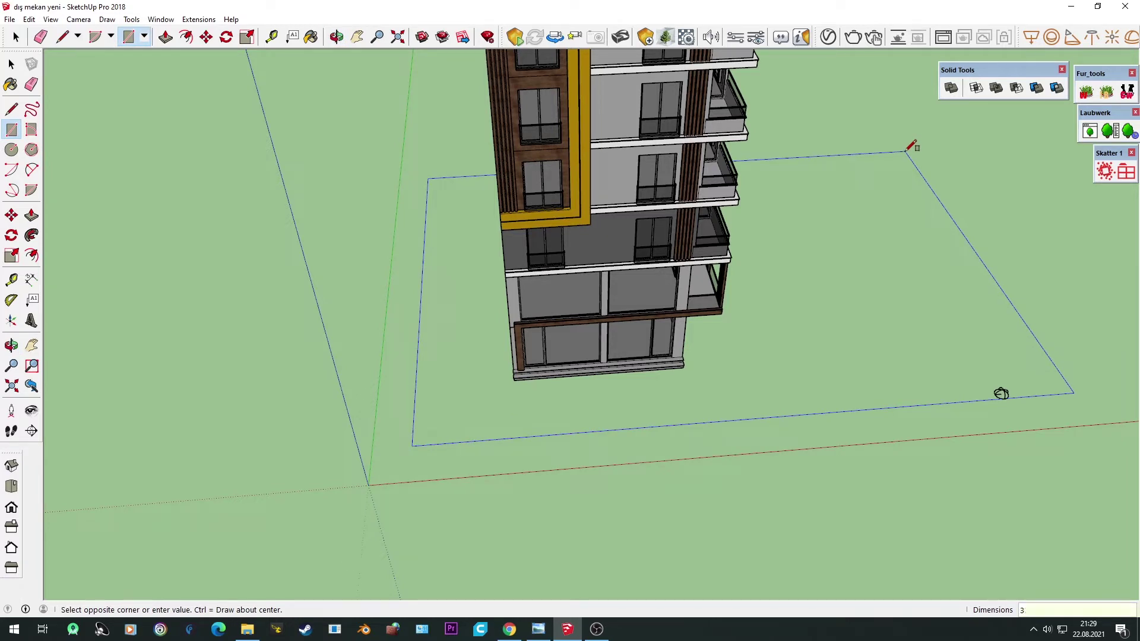
text(;3000)
key(Return)
Step: Select the new ground face and shift it to a new position
key(space)
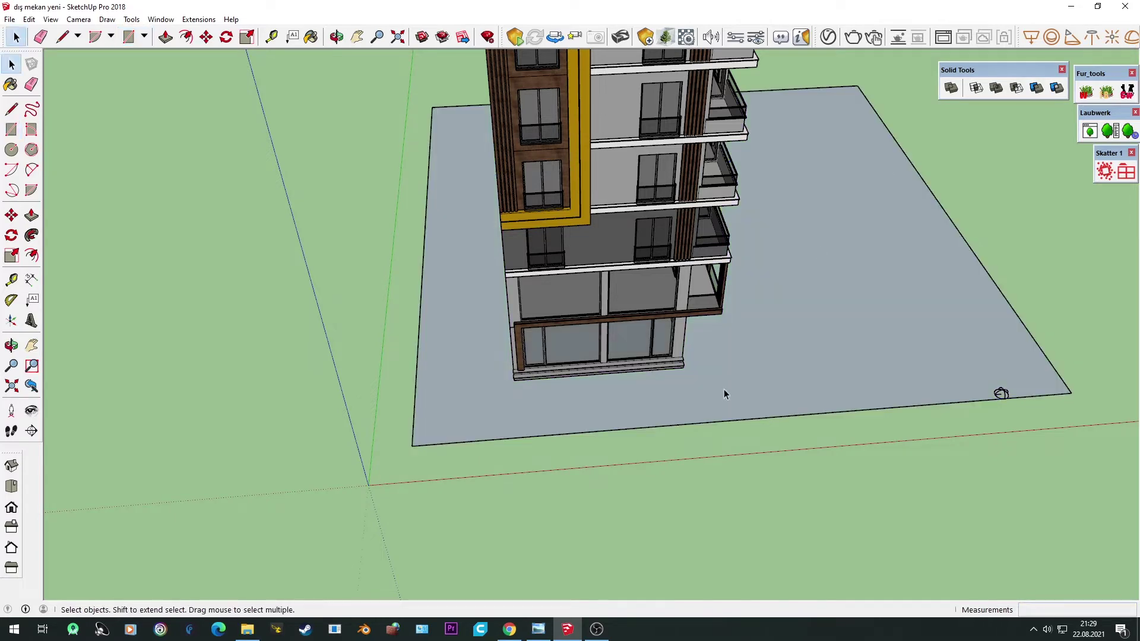
click(784, 365)
key(m)
click(822, 364)
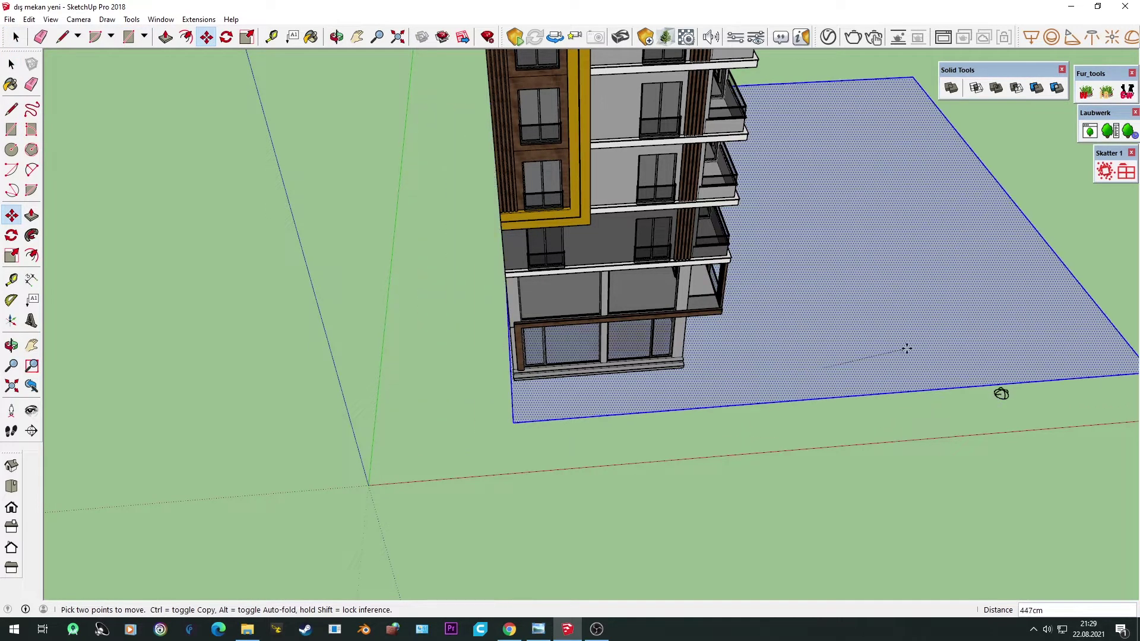
click(868, 341)
scroll(518, 425, up, 3)
middle_drag(517, 425, 511, 426)
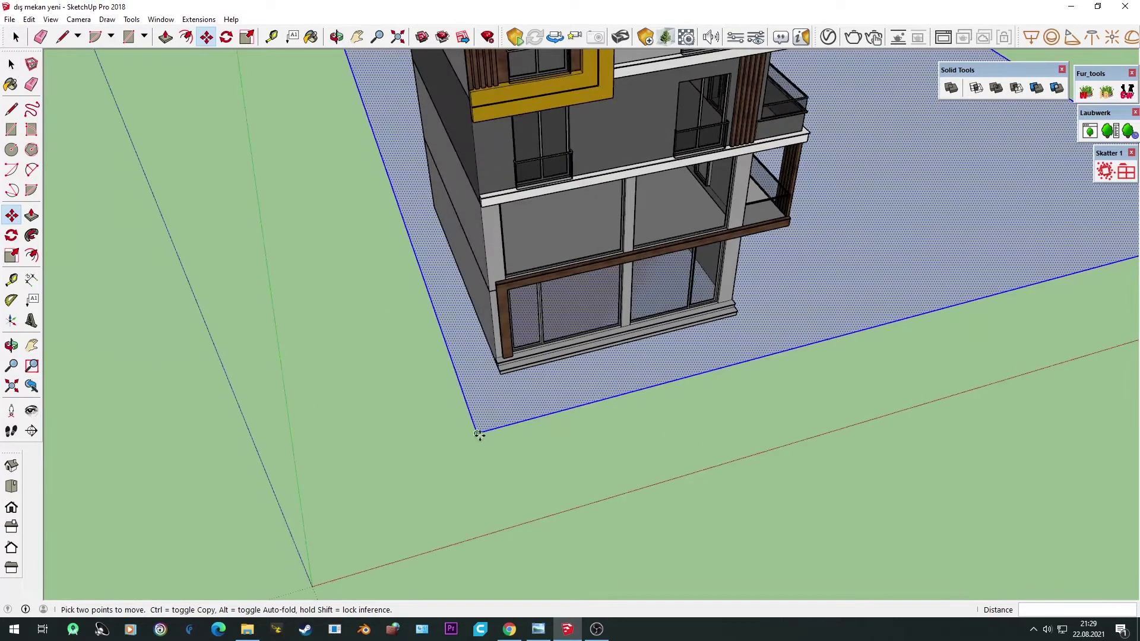
scroll(479, 435, up, 2)
scroll(474, 422, up, 3)
scroll(477, 409, up, 3)
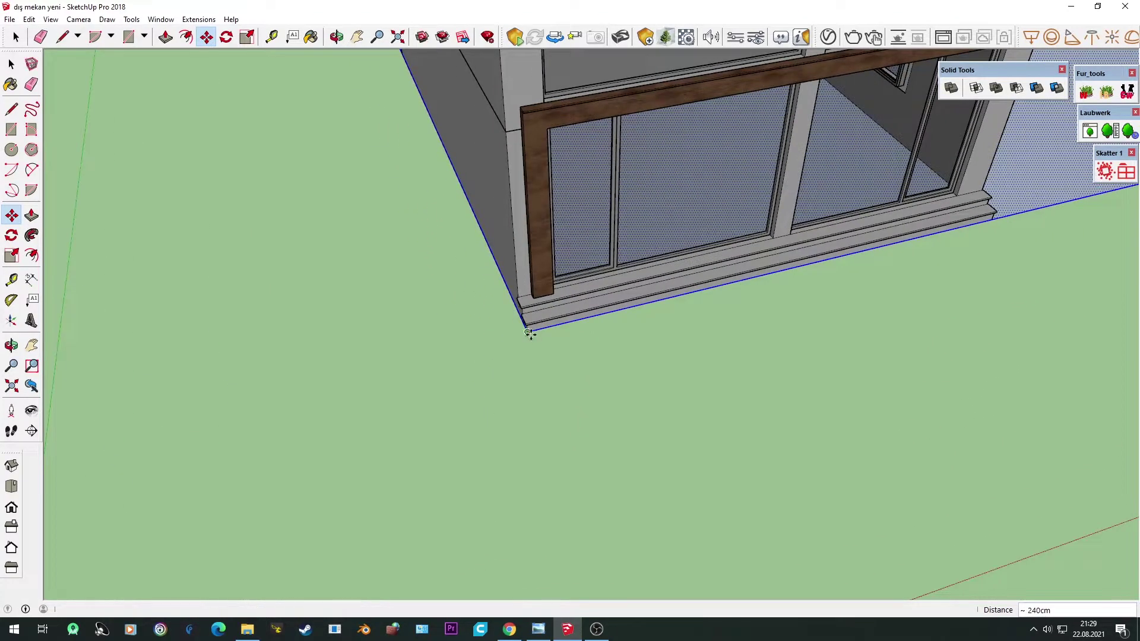
scroll(529, 334, down, 3)
scroll(530, 331, down, 3)
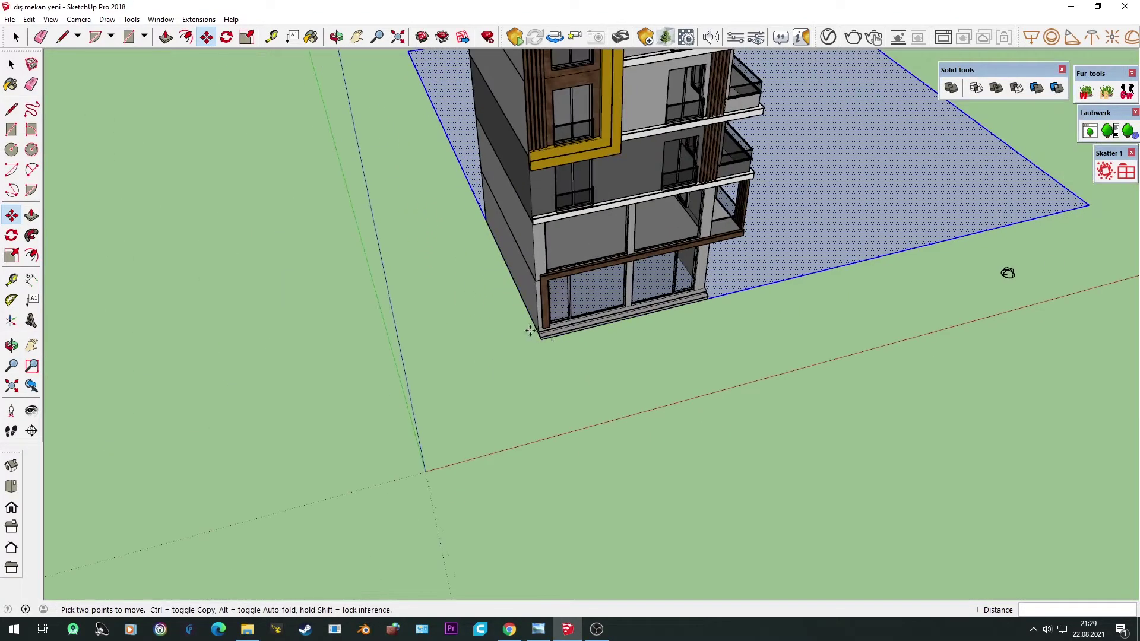
Step: Move the ground face 456 from its corner so it surrounds the building
click(947, 383)
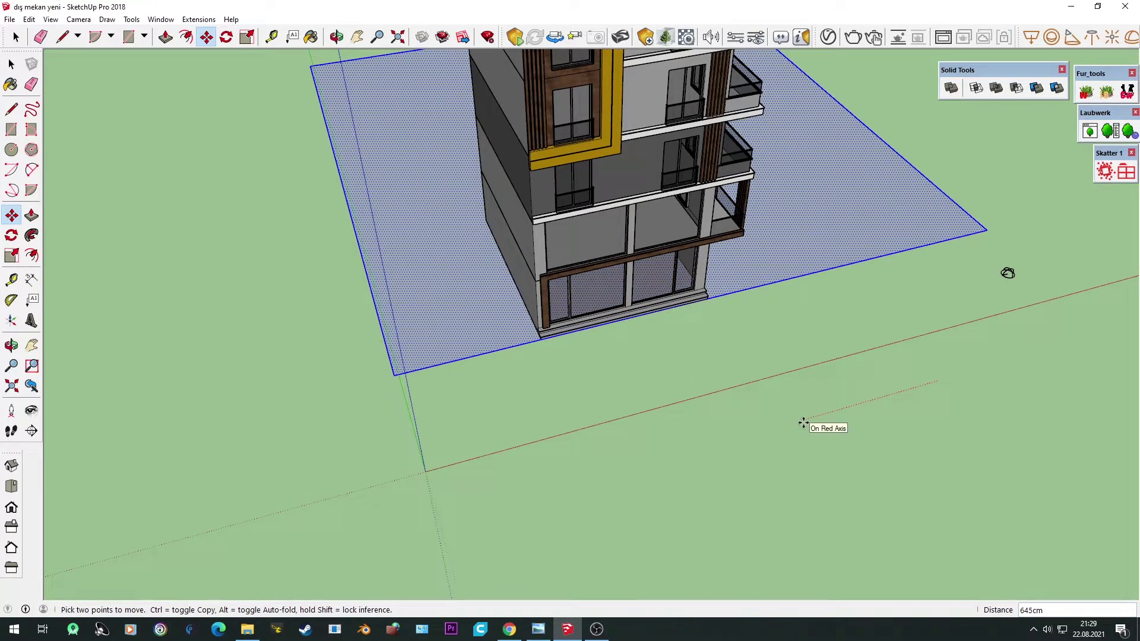
key(BackSpace)
text(456)
key(Return)
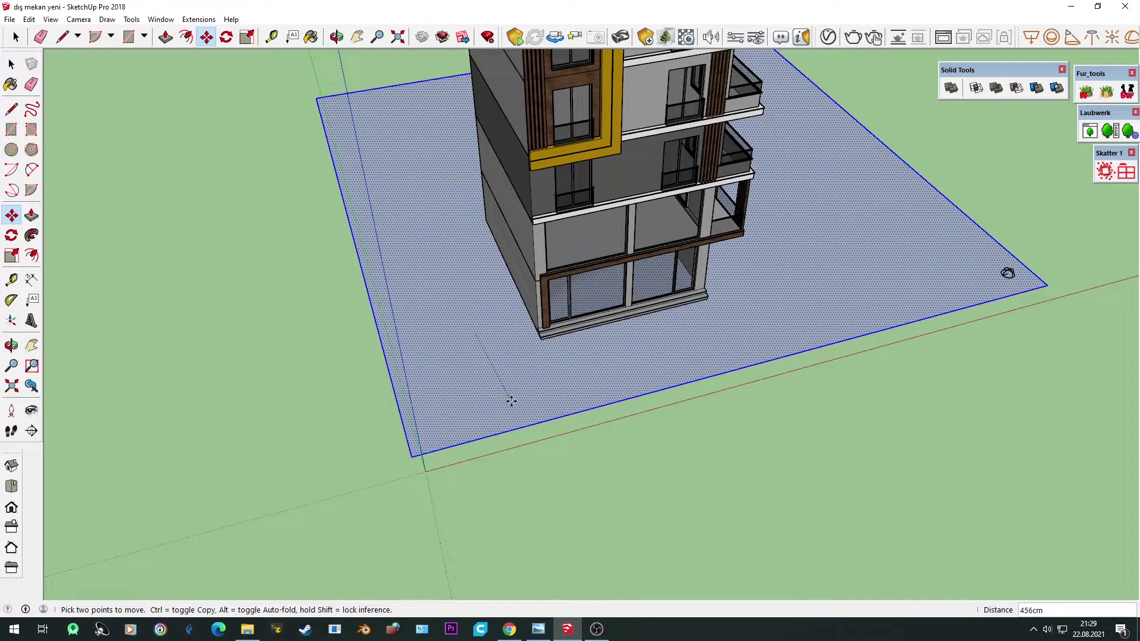
text(500)
key(Return)
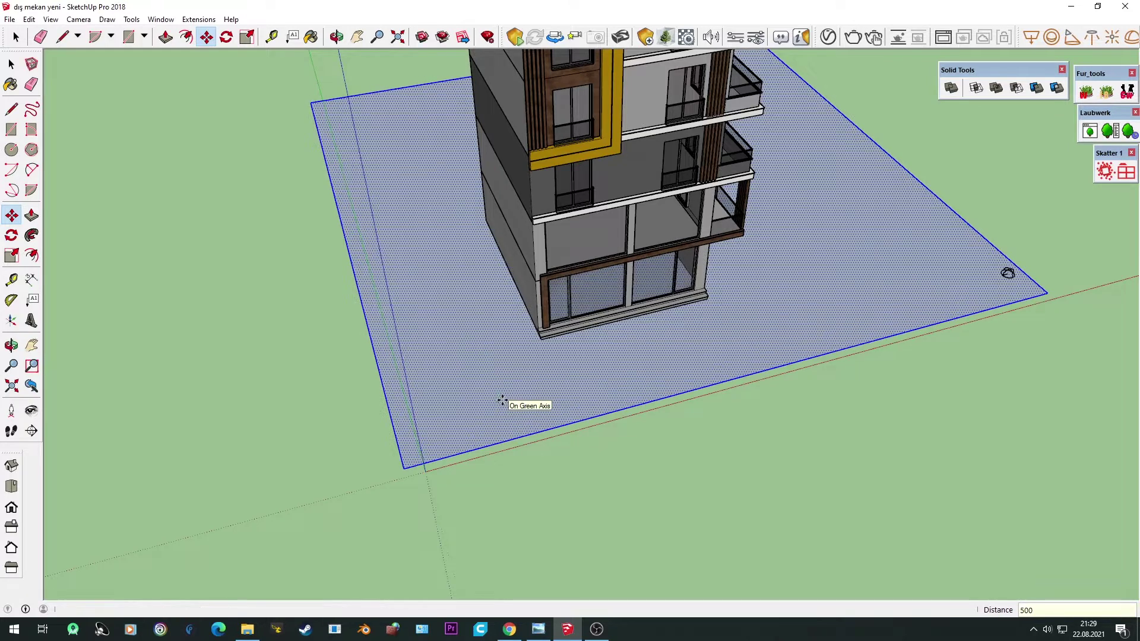
key(space)
click(778, 450)
mouse_move(778, 450)
middle_down()
mouse_move(648, 388)
mouse_move(674, 372)
middle_up()
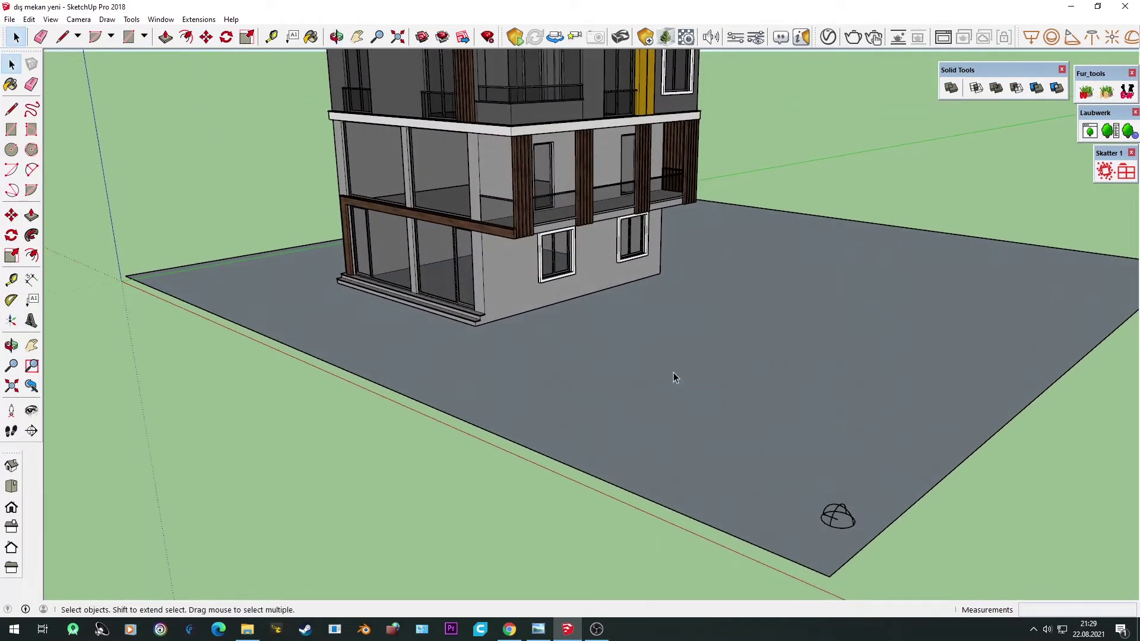
Step: Push/pull the ground face up into a 10 cm thick slab
key(p)
click(676, 377)
key(Return)
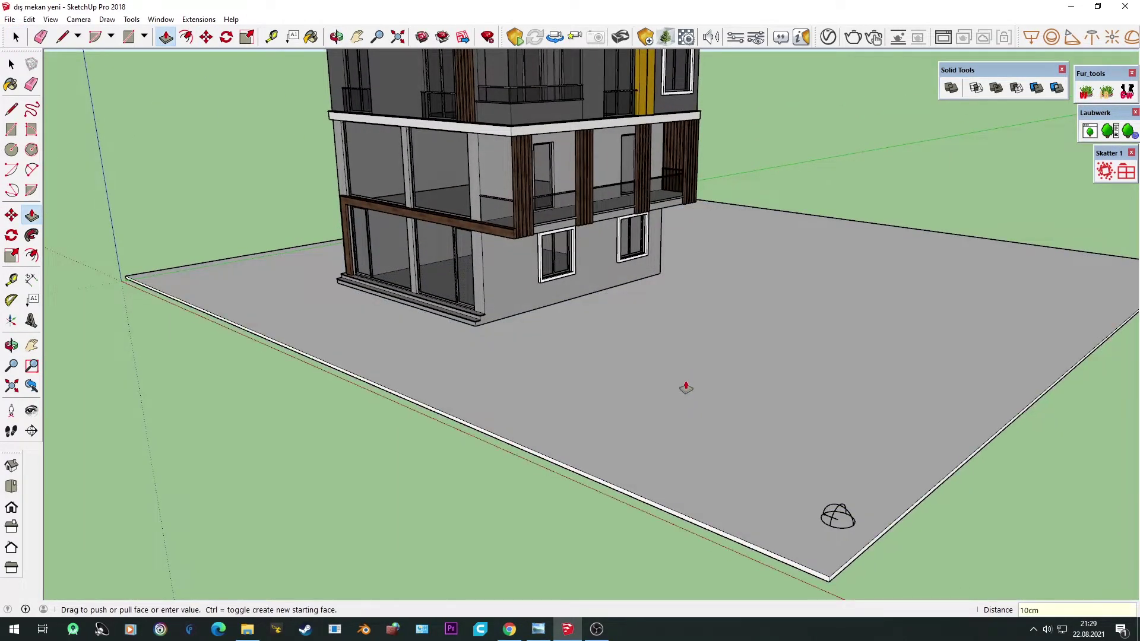
key(space)
scroll(363, 345, up, 3)
Step: Snap the '_proje' reference render into a narrow Photo Viewer window left of SketchUp
click(538, 629)
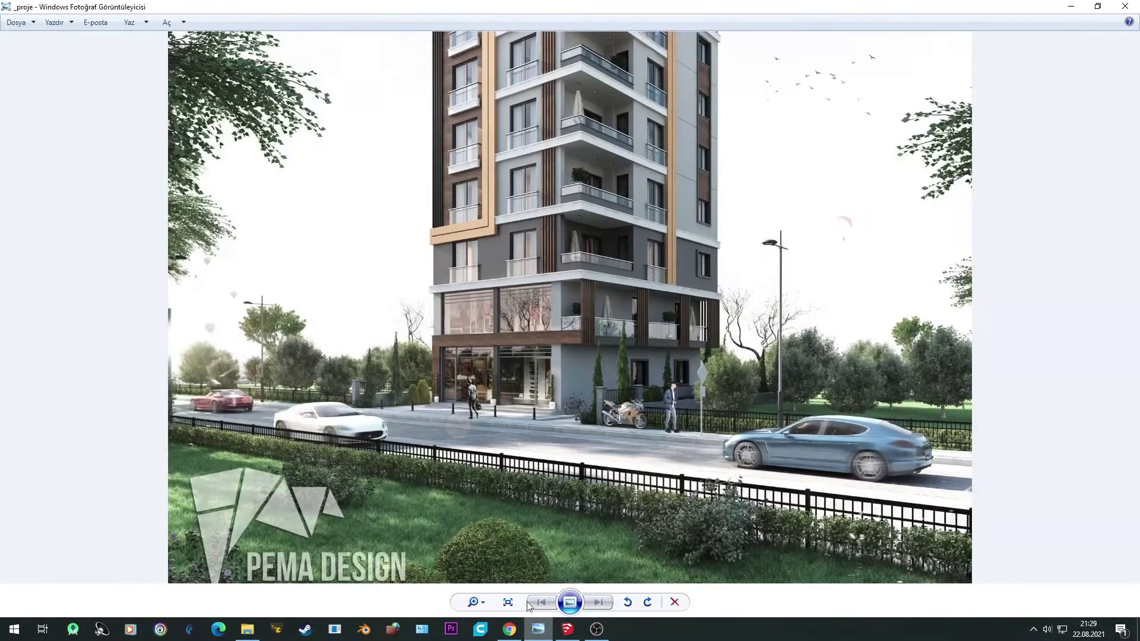
scroll(495, 414, up, 2)
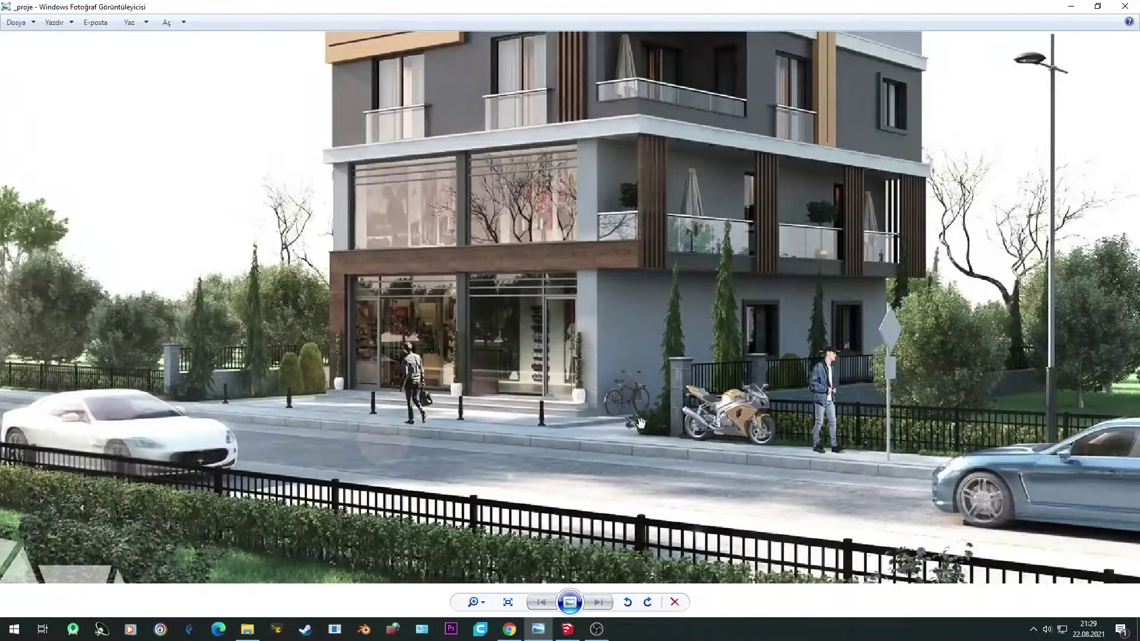
scroll(586, 419, down, 2)
click(538, 629)
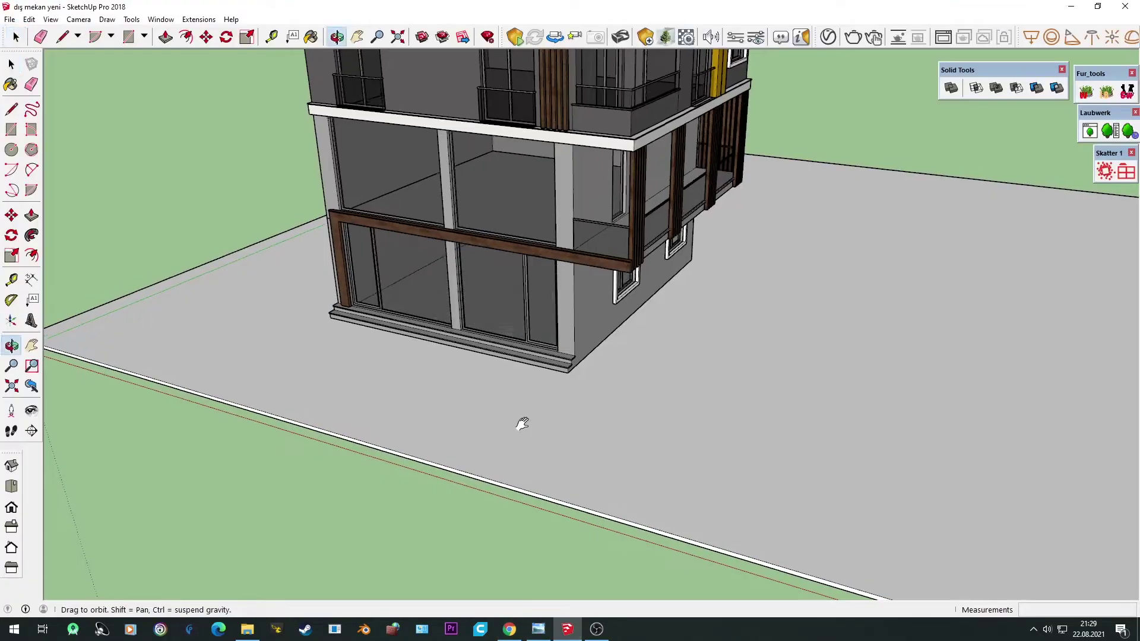
click(12, 281)
click(538, 629)
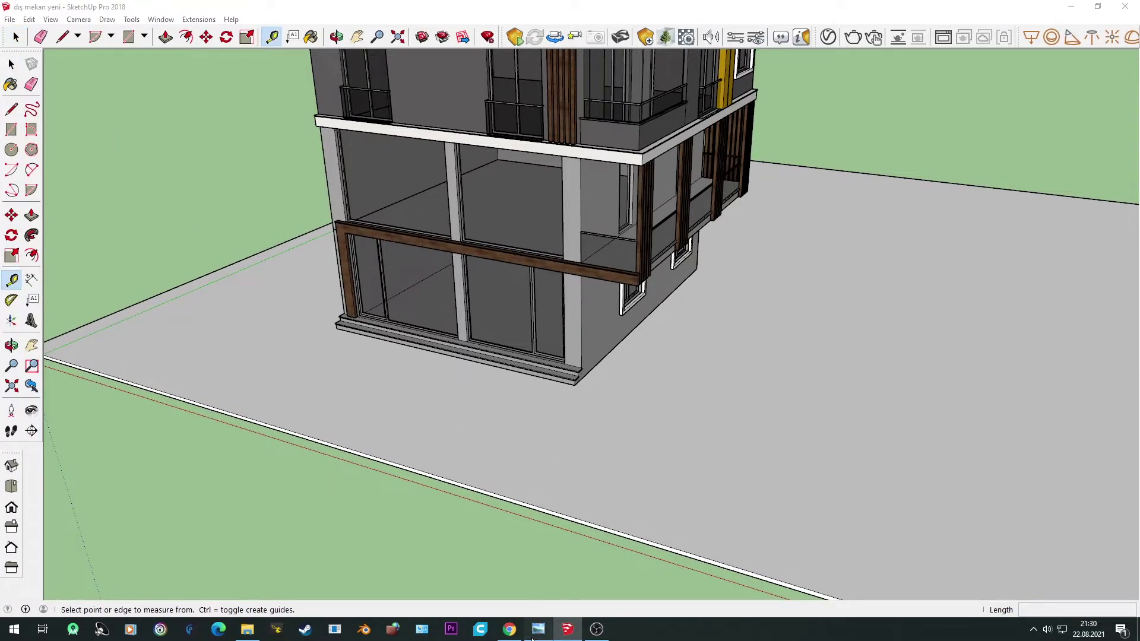
key(super+Left)
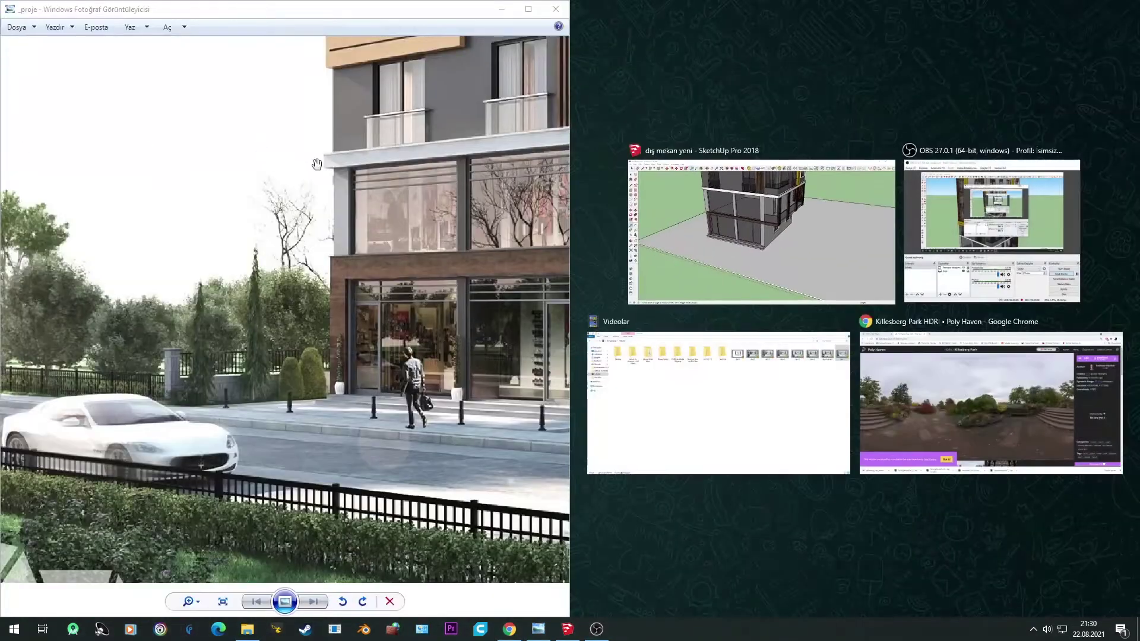
key(Return)
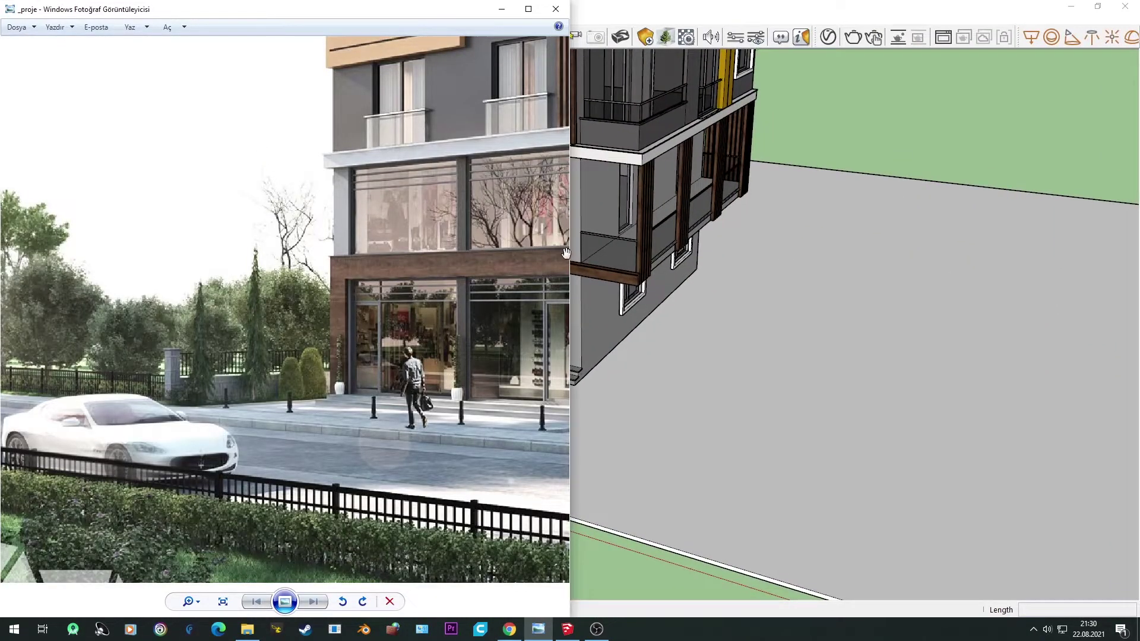
drag(573, 253, 275, 252)
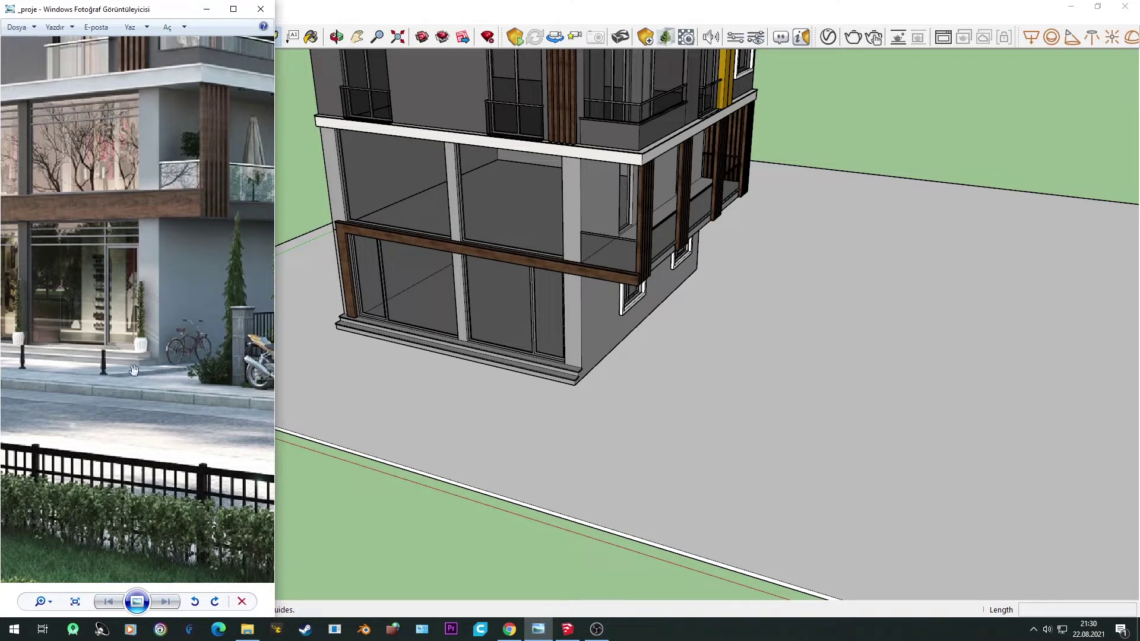
click(621, 344)
Step: Measure the 168cm gap from the building corner with the Tape Measure
click(553, 394)
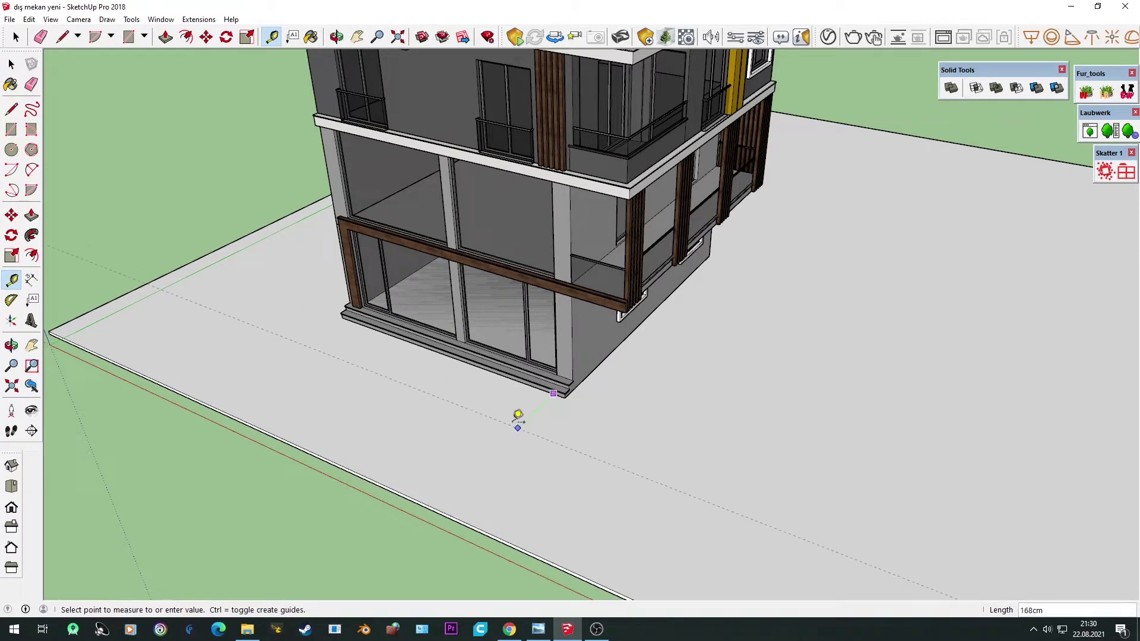
key(Escape)
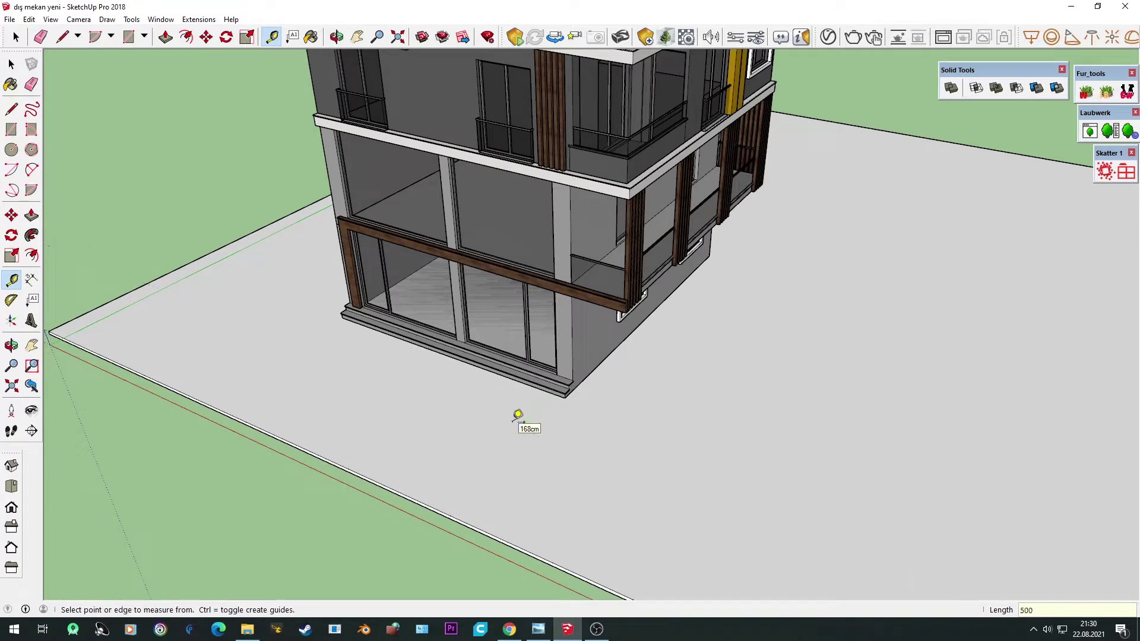
scroll(518, 414, down, 5)
mouse_move(518, 414)
middle_down()
mouse_move(675, 517)
mouse_move(602, 525)
middle_up()
scroll(398, 387, up, 5)
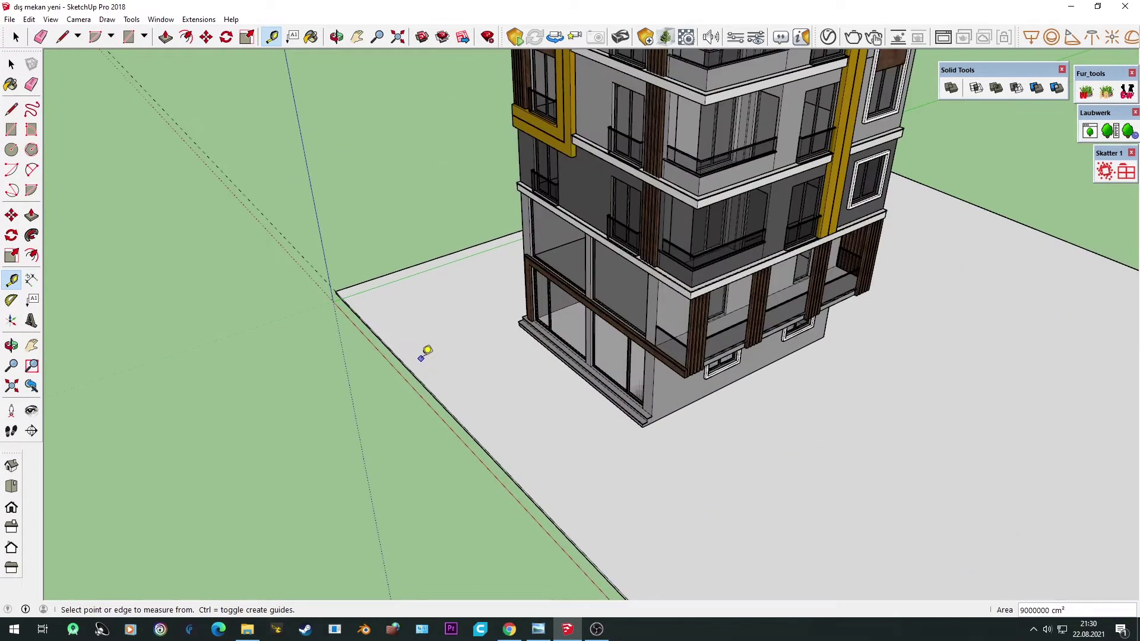
Step: Start pushing the slab's front face outward
key(space)
mouse_move(347, 370)
middle_down()
mouse_move(582, 365)
mouse_move(522, 426)
mouse_move(602, 420)
middle_up()
key(p)
drag(600, 419, 737, 486)
text(500)
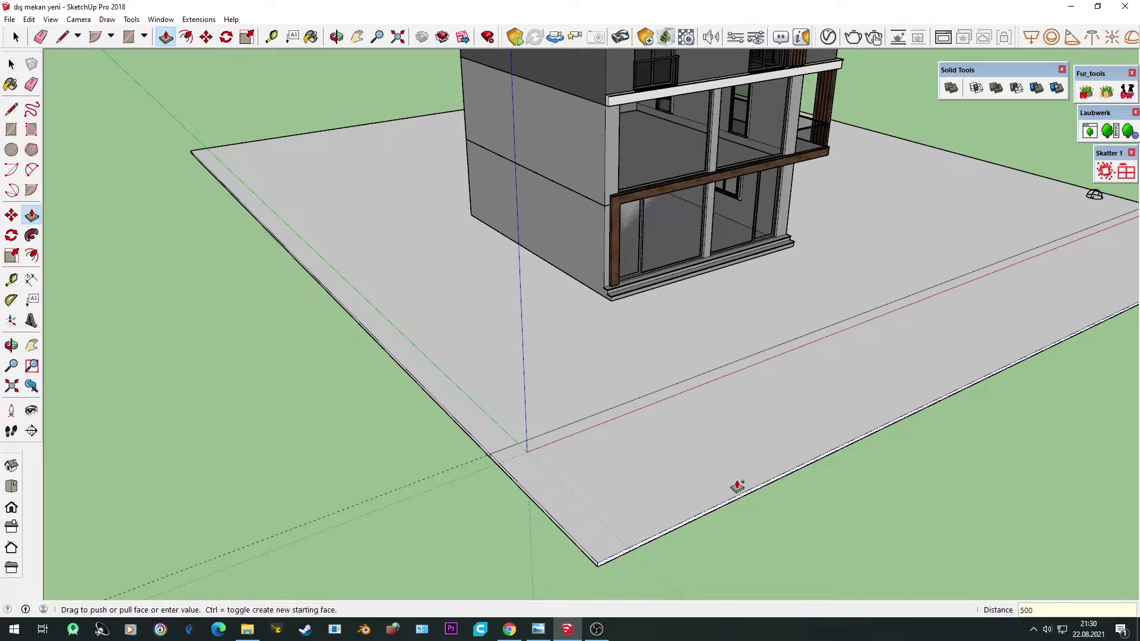
Step: Extend the slab's front face by 500 cm
key(Return)
middle_drag(738, 484, 718, 436)
scroll(698, 382, up, 5)
key(space)
middle_drag(697, 381, 616, 332)
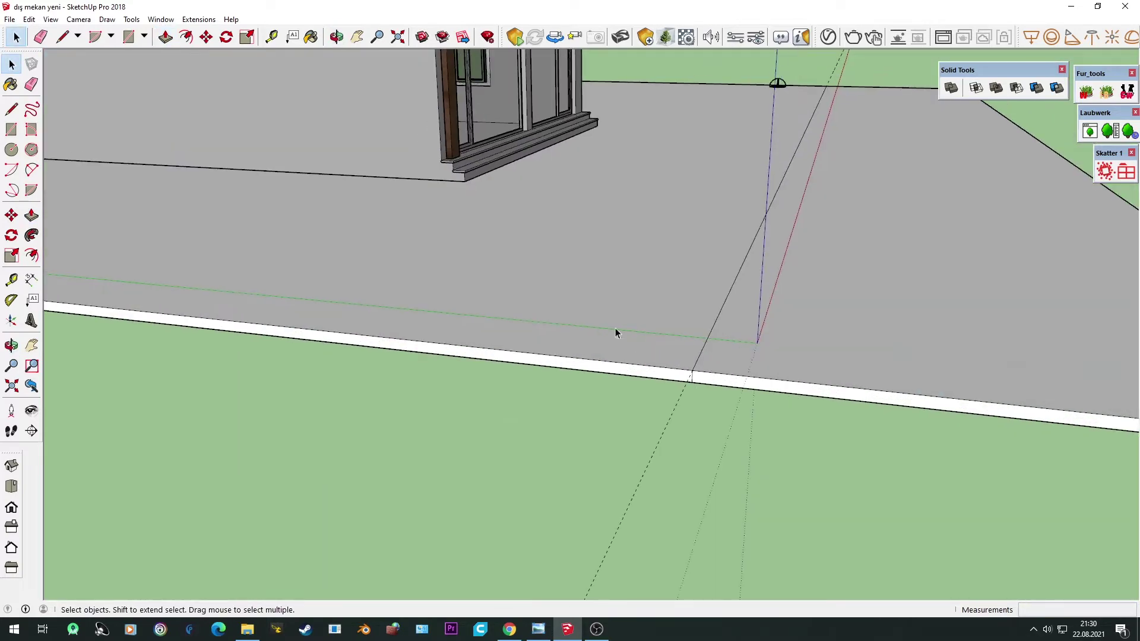
Step: Draw lines from the building corner along the red axis to the slab edge
key(l)
click(464, 181)
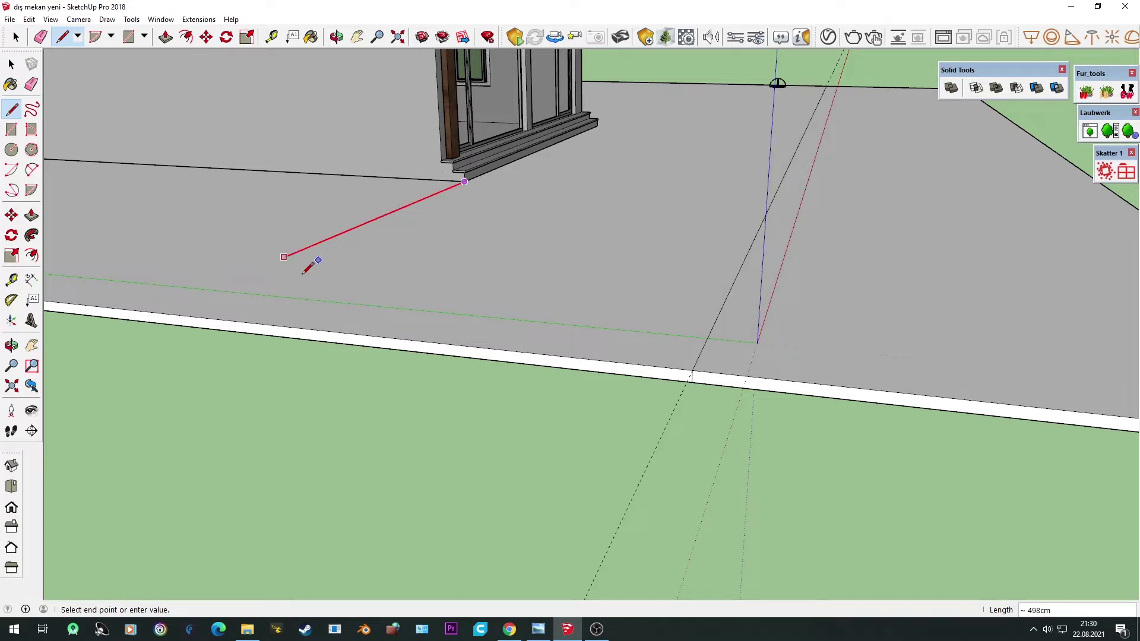
middle_drag(362, 214, 483, 438)
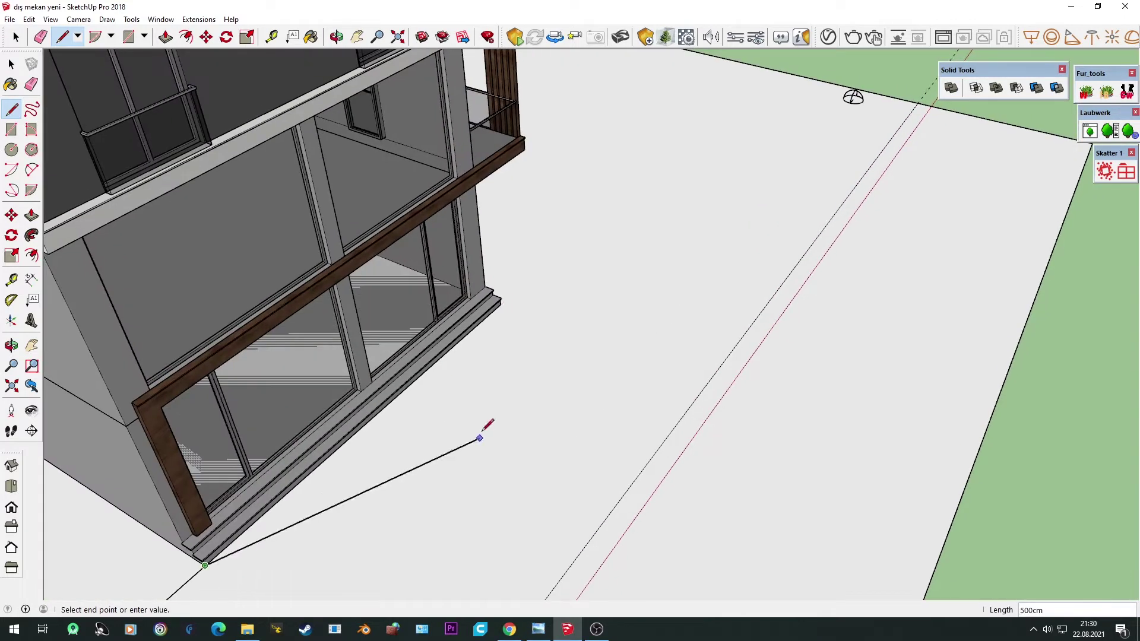
click(772, 61)
middle_drag(763, 53, 1051, 323)
scroll(710, 259, up, 5)
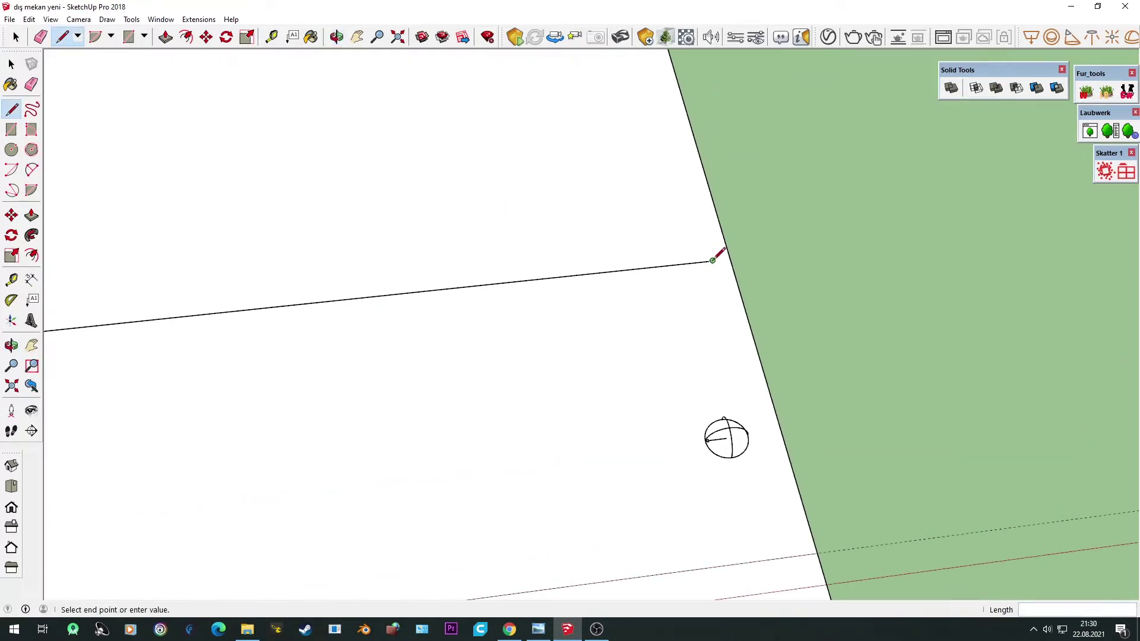
click(726, 258)
scroll(734, 249, down, 3)
scroll(630, 300, down, 3)
mouse_move(737, 247)
middle_down()
mouse_move(631, 300)
mouse_move(603, 300)
mouse_move(651, 505)
middle_up()
Step: Check the model against the '_proje' reference render and reorient the view
click(539, 630)
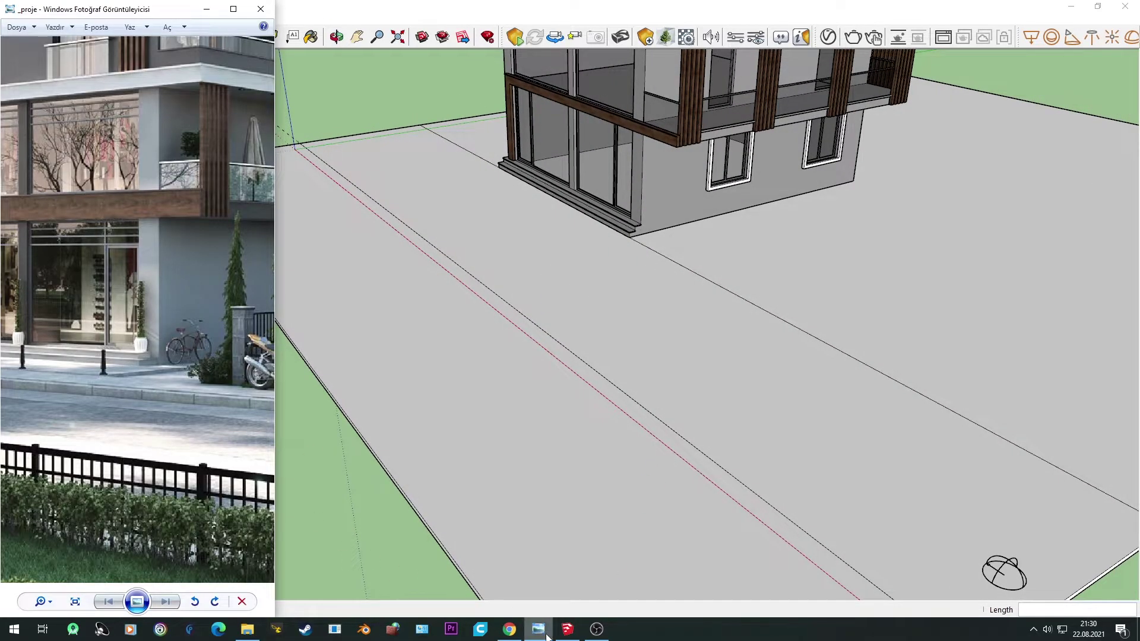
click(539, 630)
middle_drag(599, 351, 470, 317)
scroll(541, 295, up, 2)
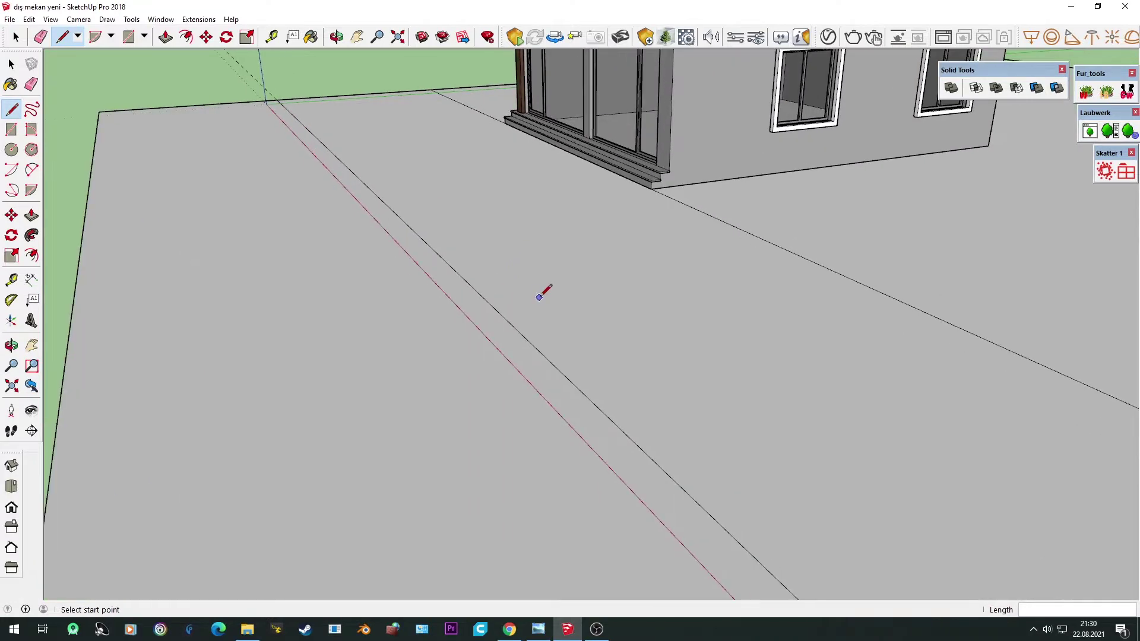
scroll(538, 298, down, 2)
key(space)
scroll(389, 286, down, 4)
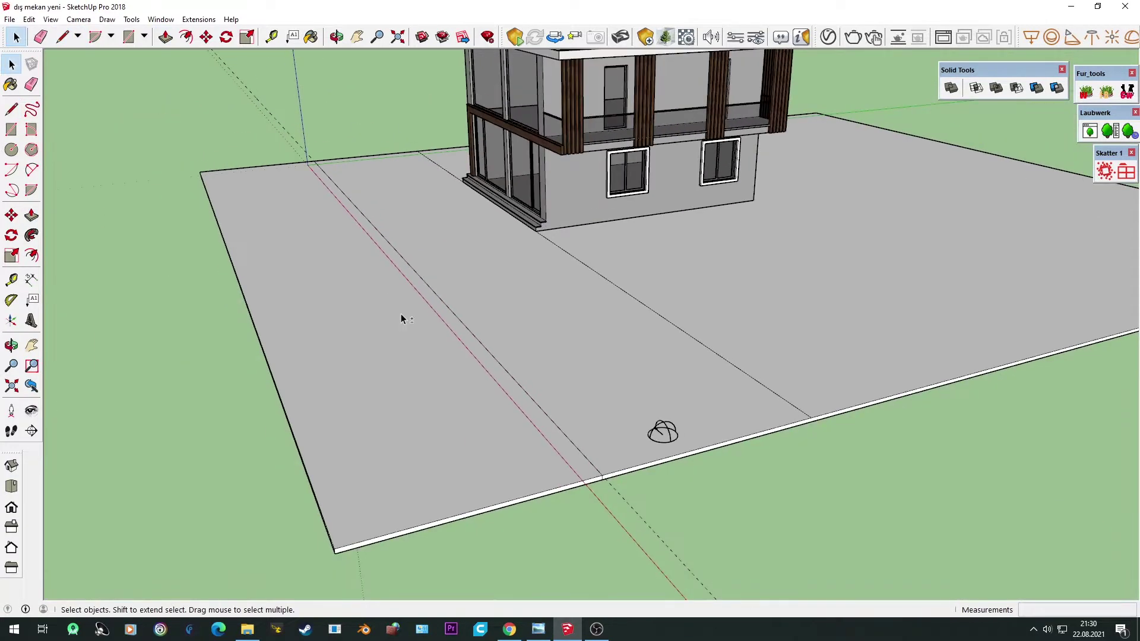
Step: Push/pull the strip beside the building and the sidewalk strip up to new heights
key(p)
click(569, 275)
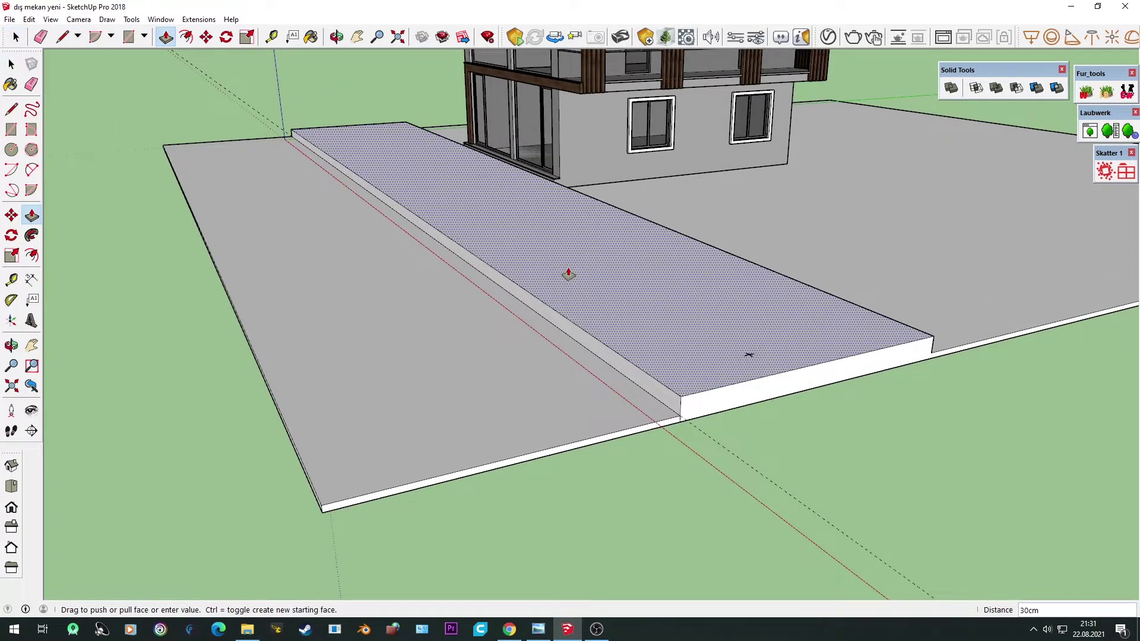
key(Return)
mouse_move(569, 274)
middle_down()
mouse_move(291, 264)
mouse_move(700, 273)
mouse_move(743, 194)
mouse_move(644, 229)
mouse_move(675, 218)
mouse_move(600, 433)
mouse_move(537, 287)
mouse_move(546, 283)
mouse_move(554, 301)
middle_up()
key(p)
click(554, 301)
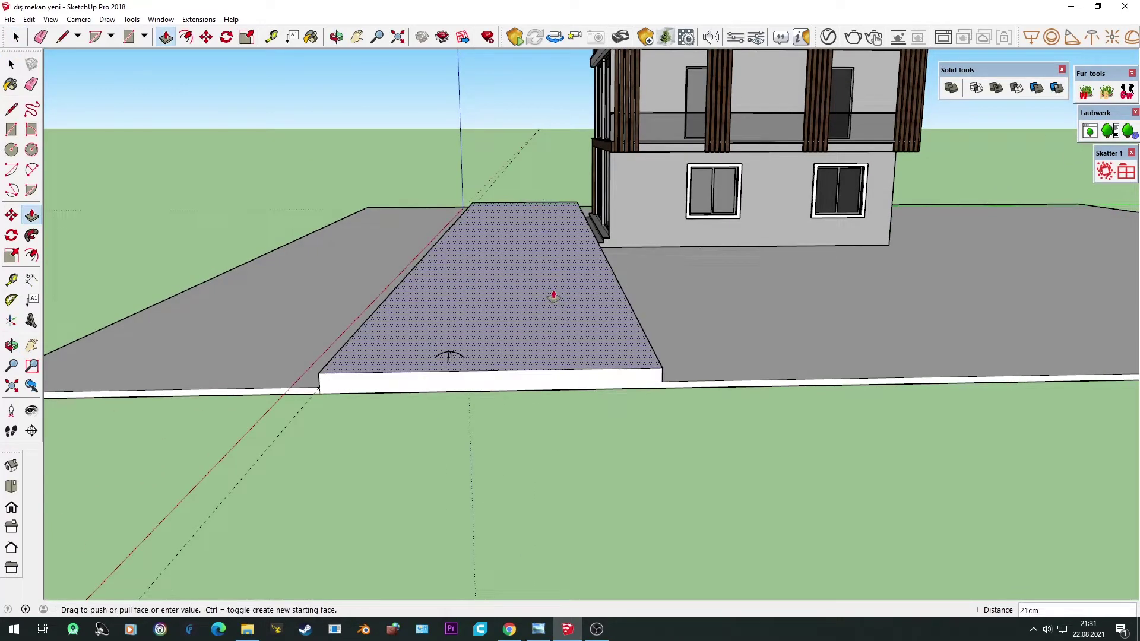
key(Return)
Step: Move the raised strip's top face down to the wall corner
key(space)
click(572, 241)
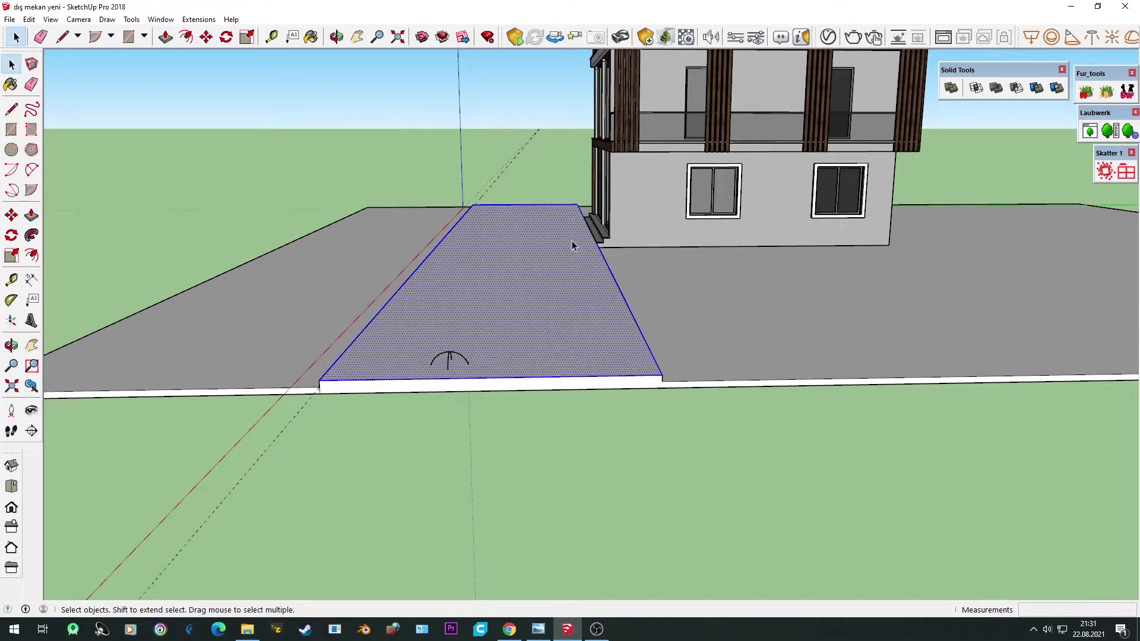
scroll(584, 243, up, 3)
scroll(583, 243, up, 3)
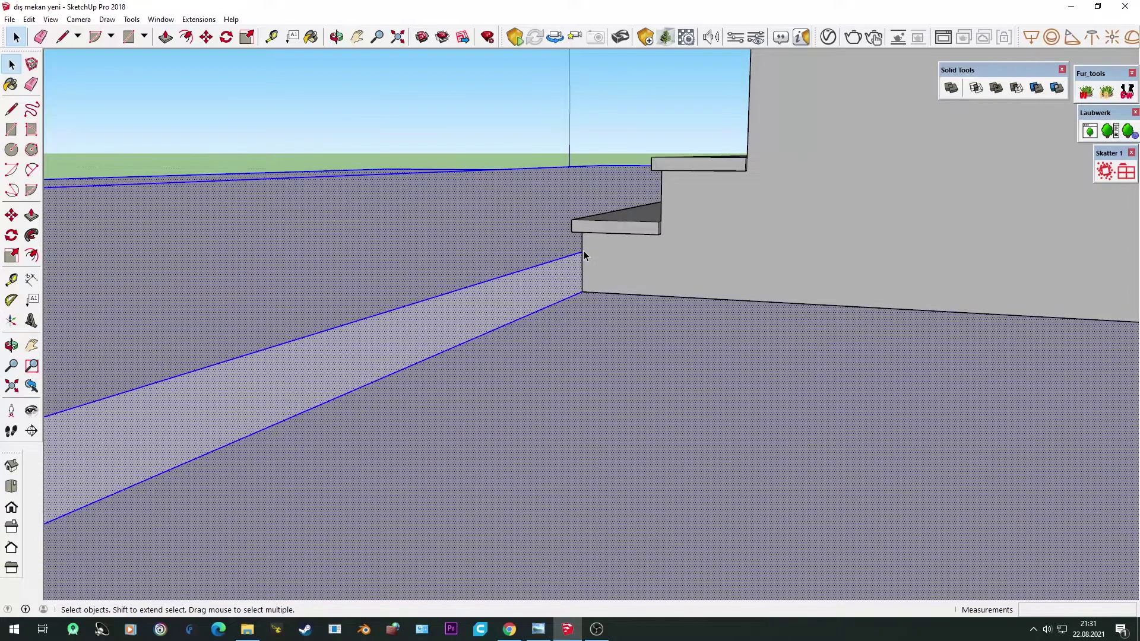
key(m)
click(582, 252)
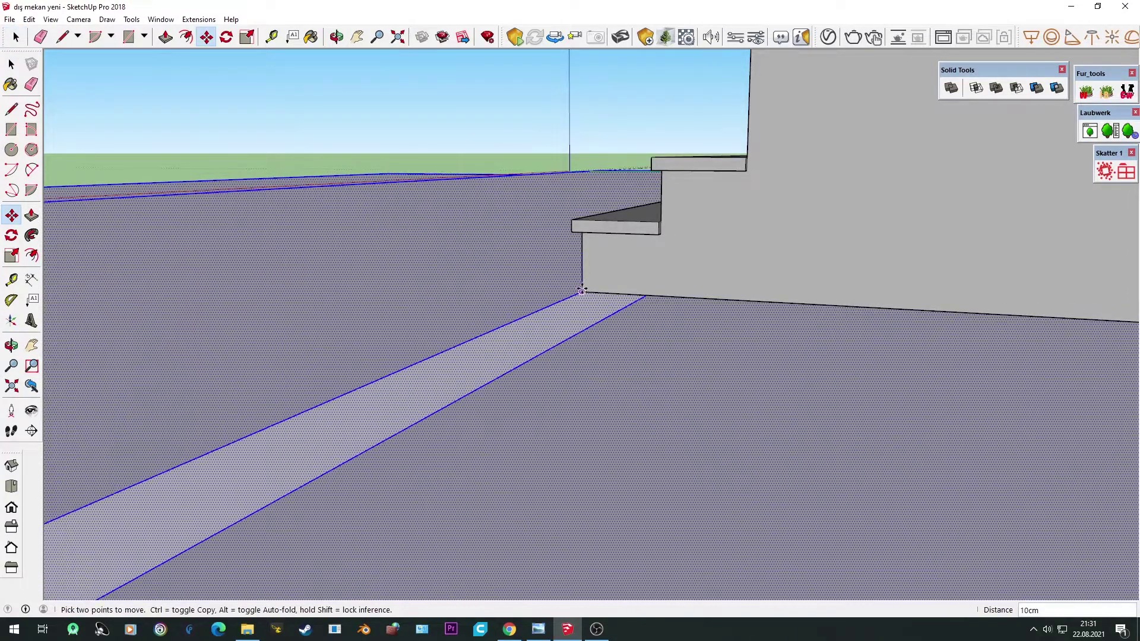
click(585, 292)
key(space)
scroll(465, 337, down, 3)
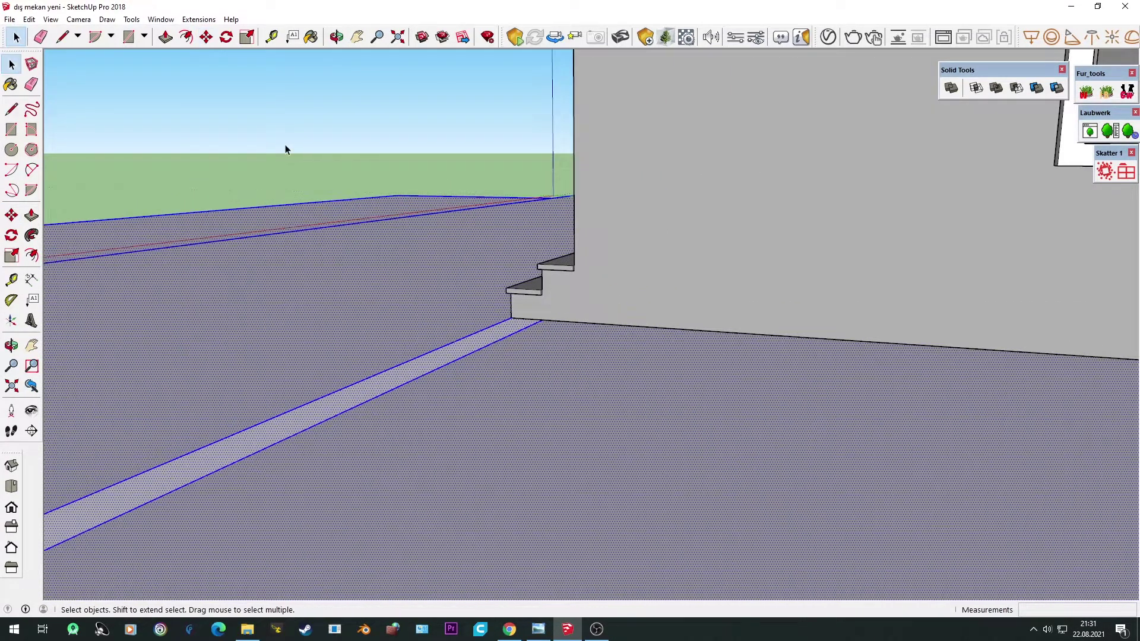
click(285, 148)
scroll(475, 362, down, 2)
scroll(511, 391, down, 1)
Step: Raise the floor slab face with Push/Pull
key(p)
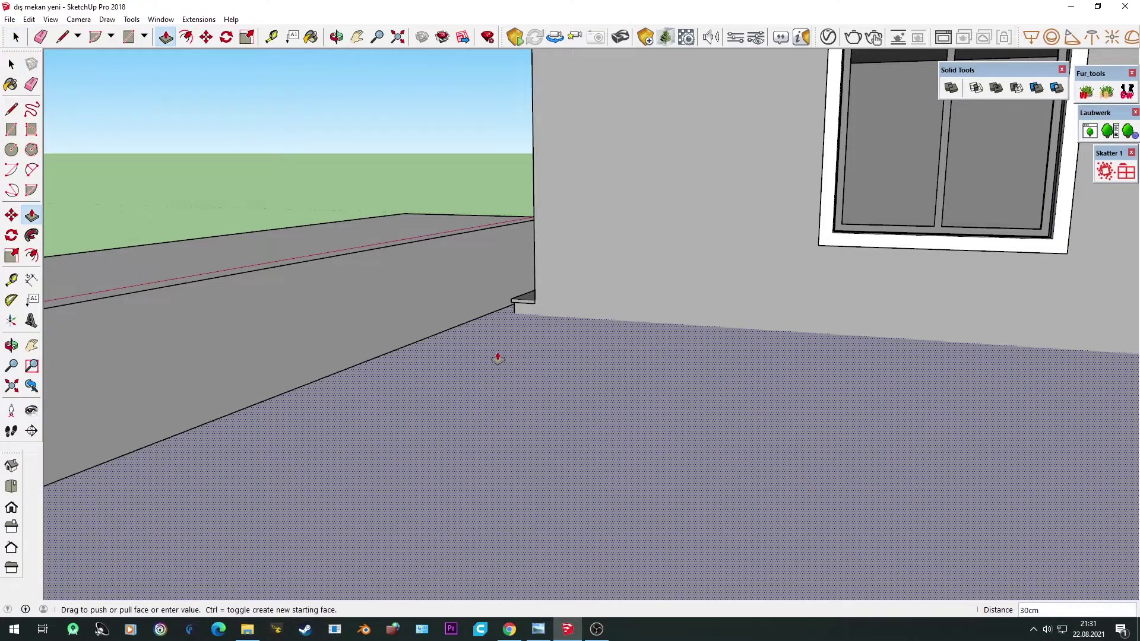
drag(497, 358, 486, 328)
scroll(319, 390, down, 2)
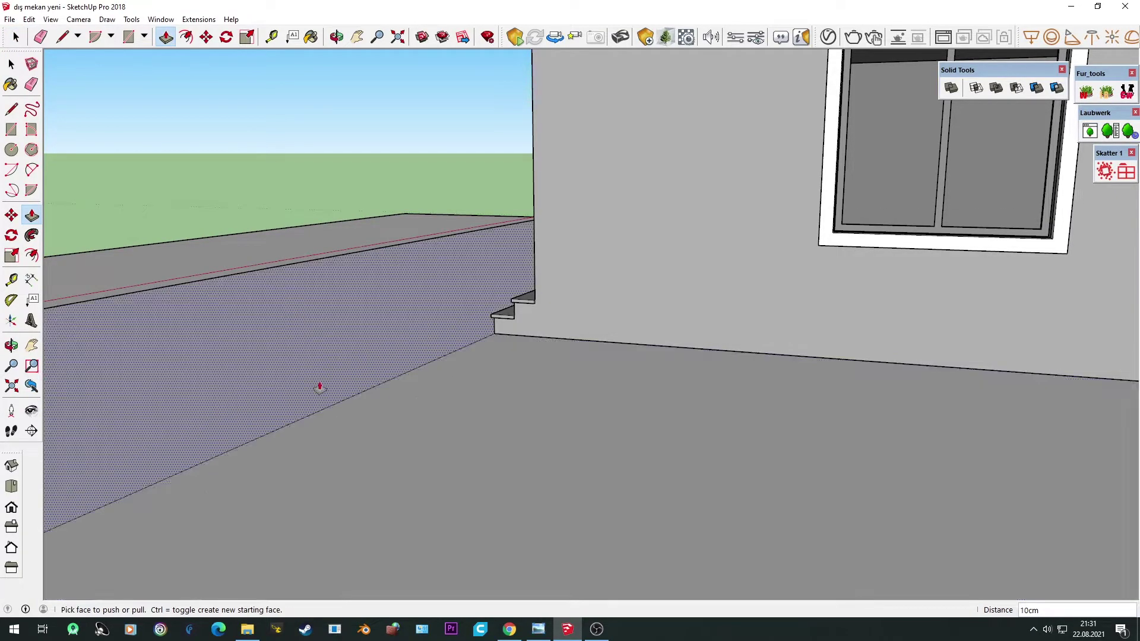
scroll(703, 461, down, 5)
scroll(703, 461, down, 3)
middle_drag(703, 460, 517, 288)
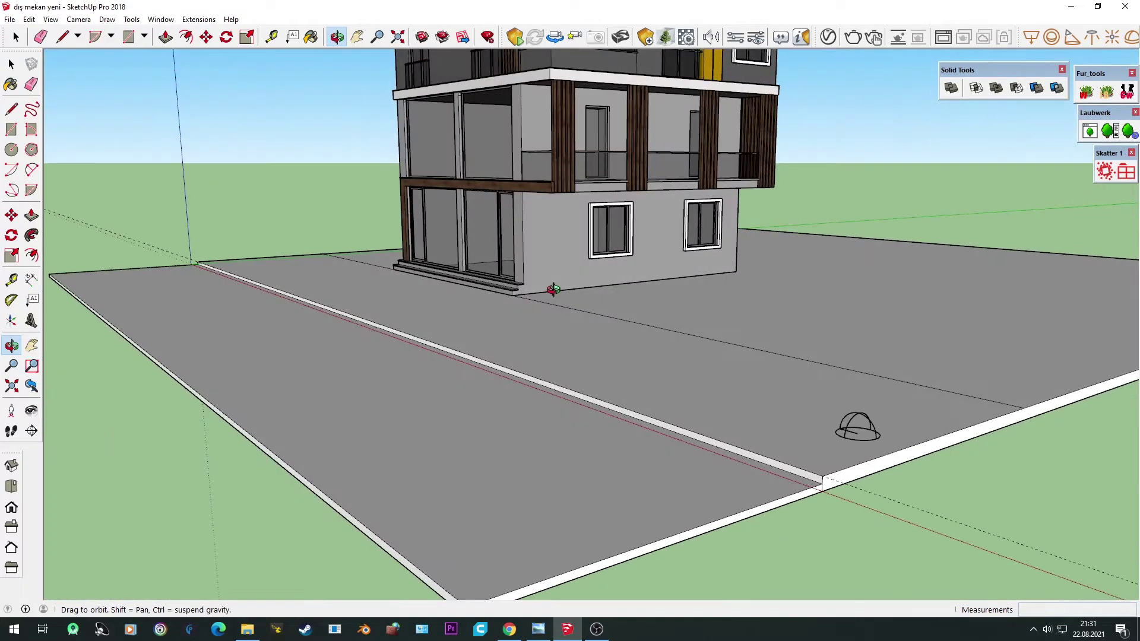
middle_drag(517, 288, 543, 290)
mouse_move(343, 417)
middle_down()
mouse_move(584, 418)
mouse_move(571, 440)
middle_up()
Step: Extrude the road strip along the slab's front edge by 100 cm
key(p)
drag(585, 420, 596, 417)
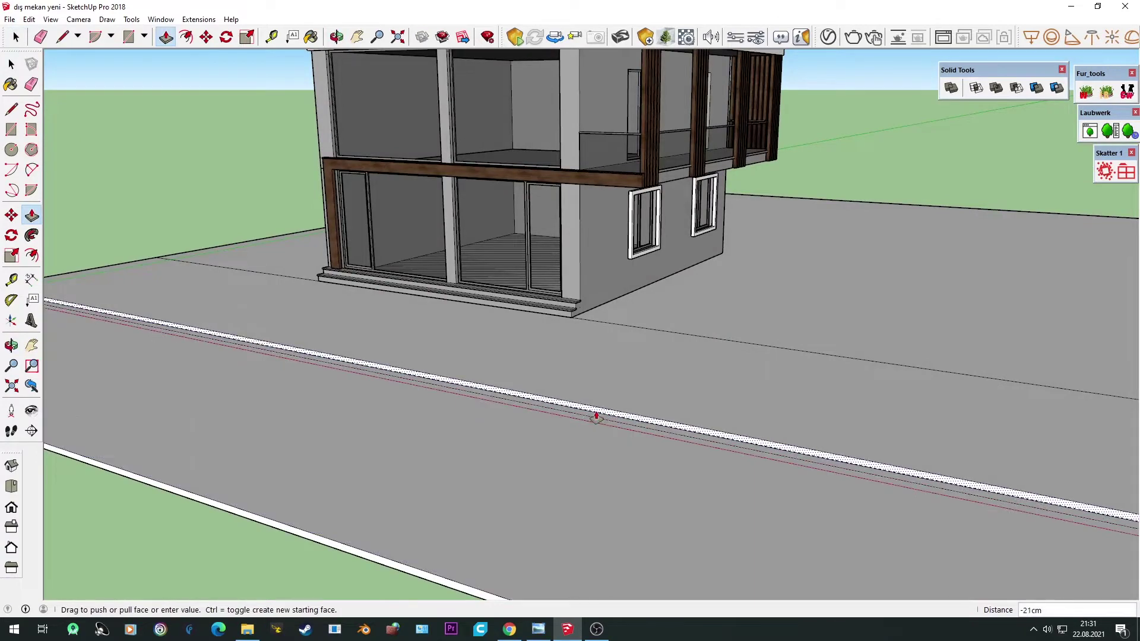
text(100)
key(Return)
middle_drag(597, 418, 428, 463)
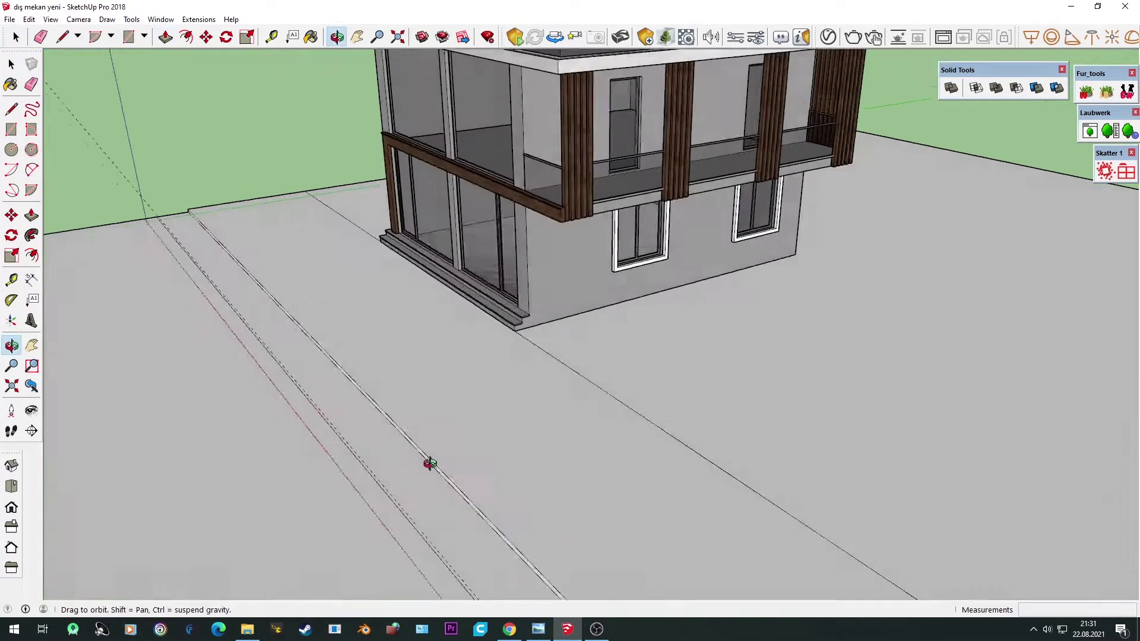
key(space)
middle_drag(254, 275, 611, 377)
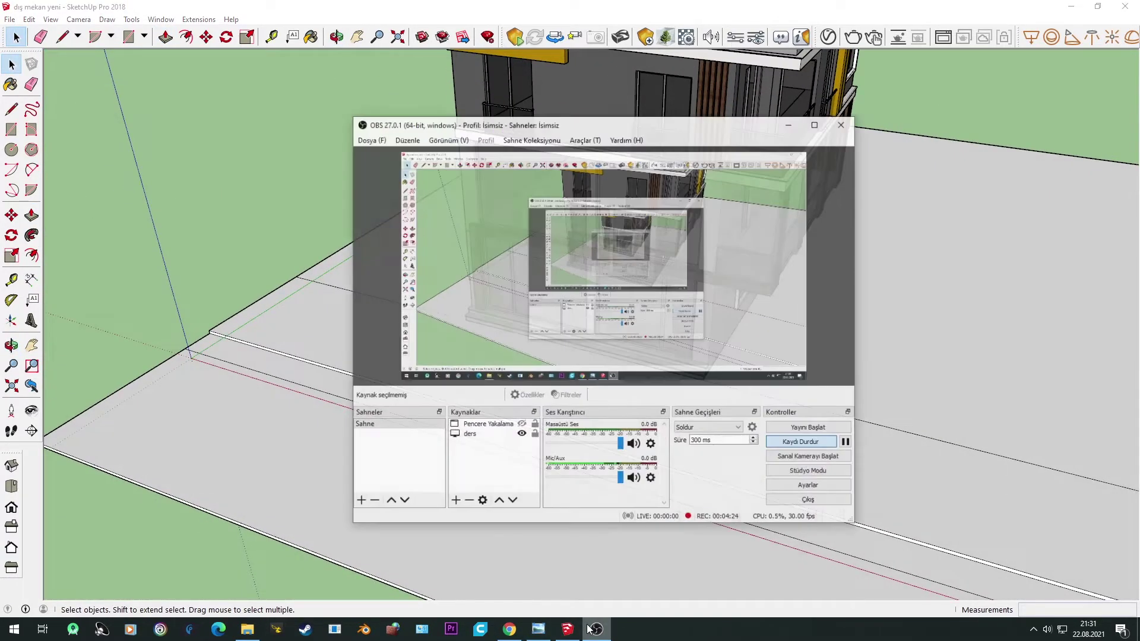
Step: Check the reference photo in Photo Viewer, minimise it, and orbit to the building's side
click(538, 631)
click(538, 630)
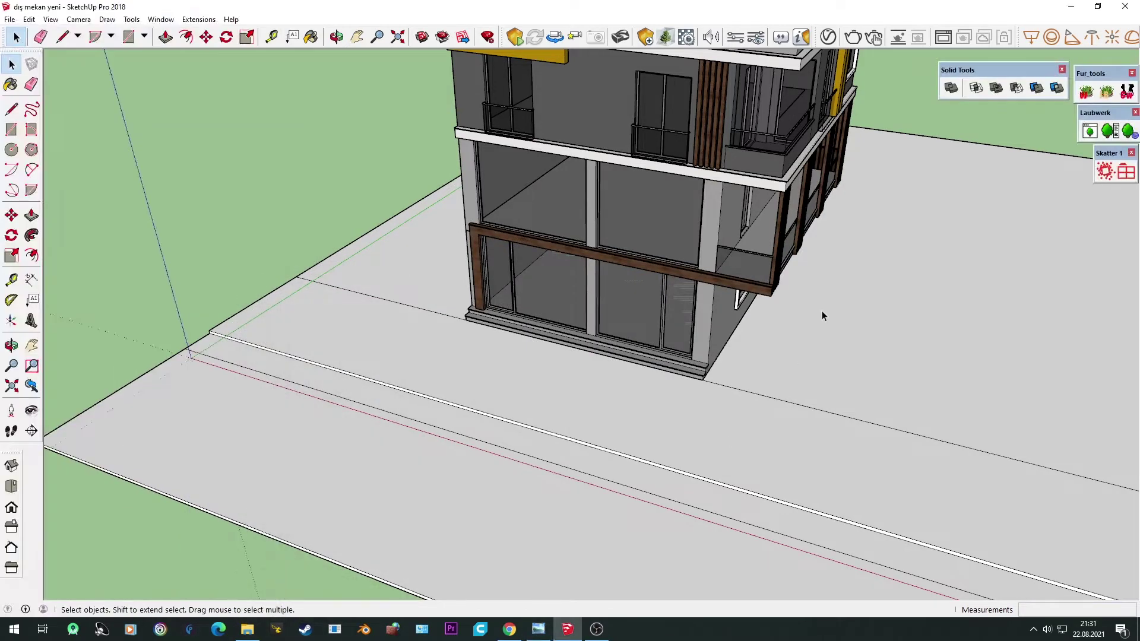
scroll(821, 311, down, 2)
middle_drag(819, 398, 661, 304)
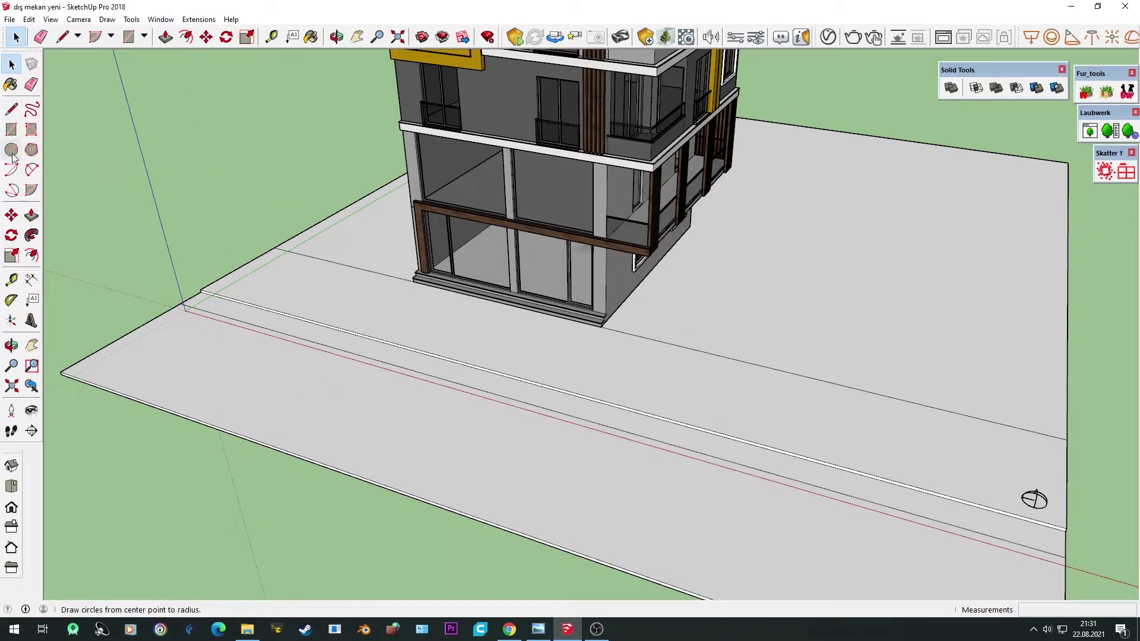
Step: Place two close parallel guides across the slab, one 300cm from the building corner
key(t)
click(627, 299)
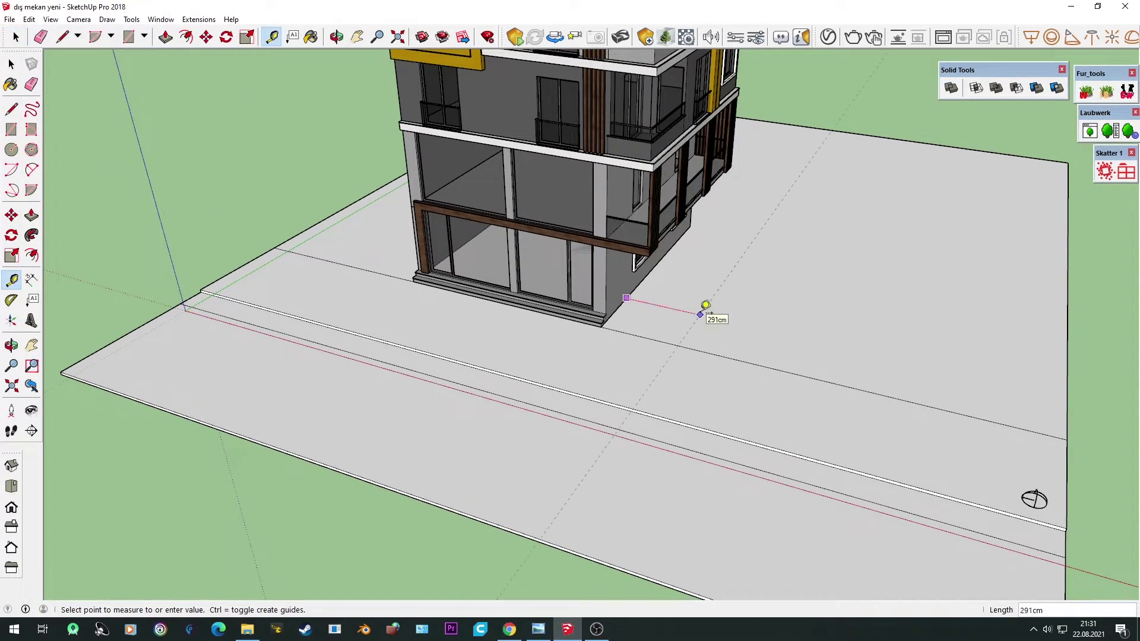
text(0)
key(Return)
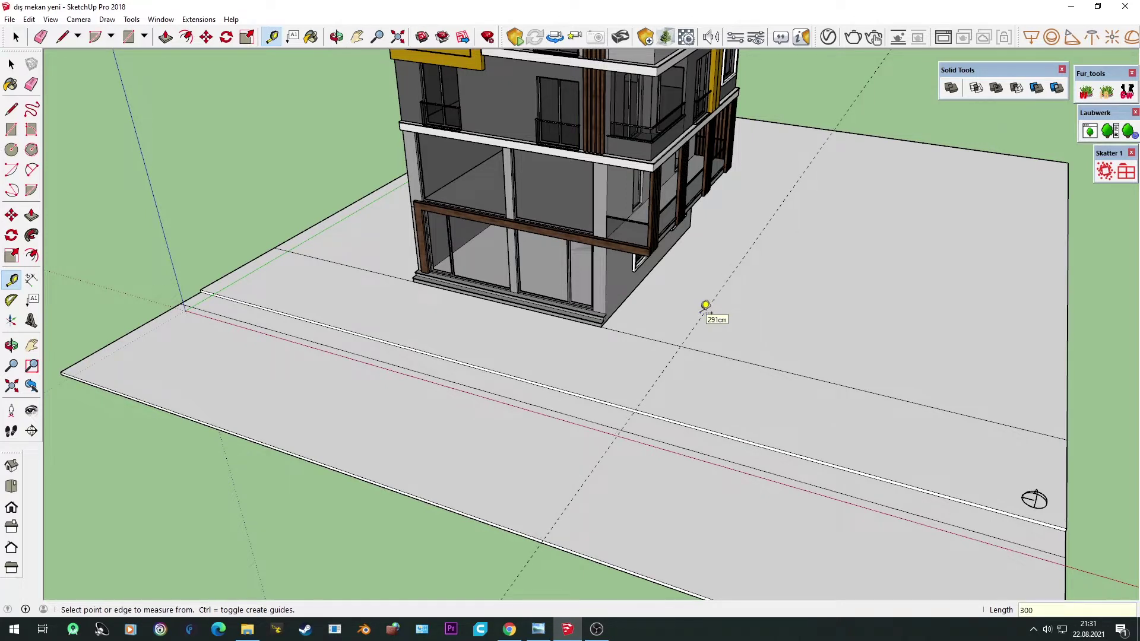
click(705, 310)
text(2)
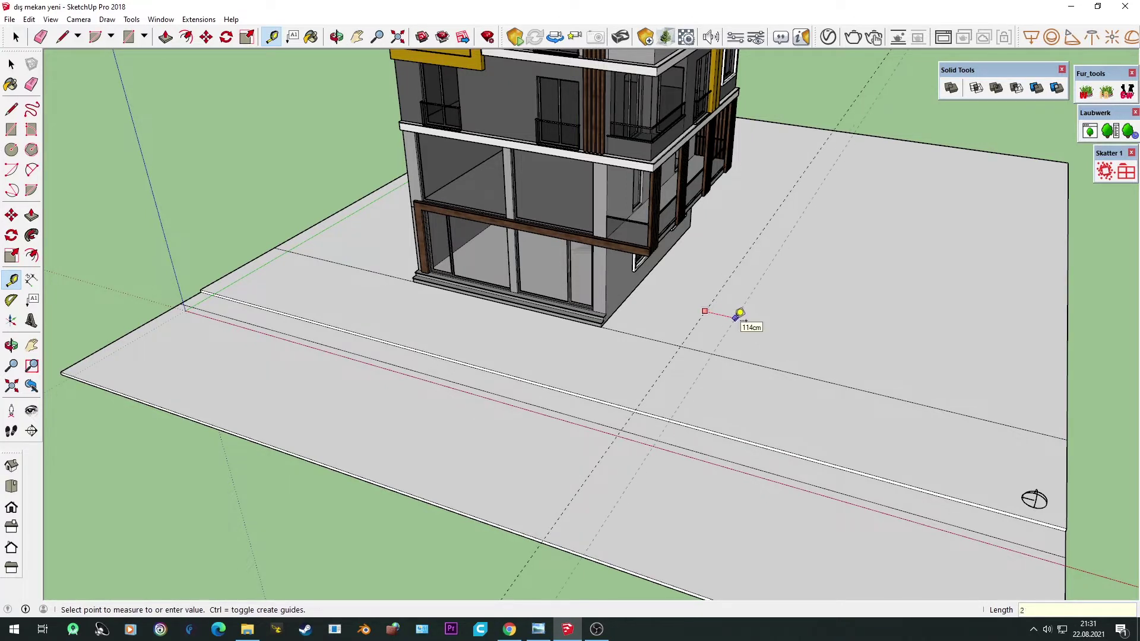
key(Return)
scroll(740, 313, up, 2)
Step: Pull the thin strip between the guides up into a 50cm curb
key(r)
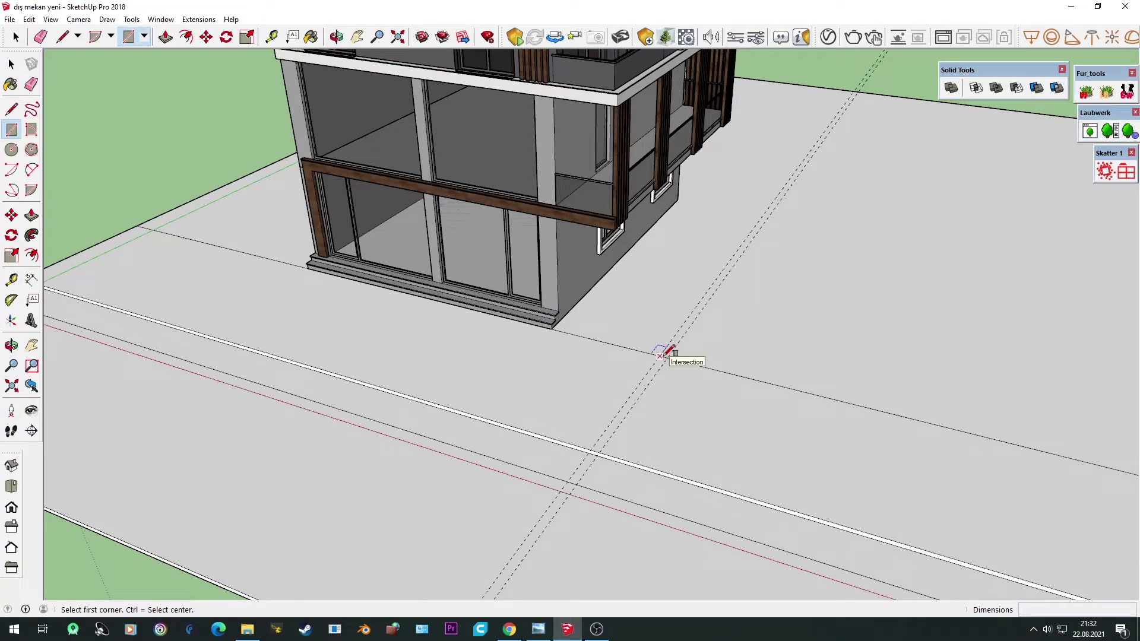
click(664, 353)
key(Escape)
scroll(721, 312, down, 1)
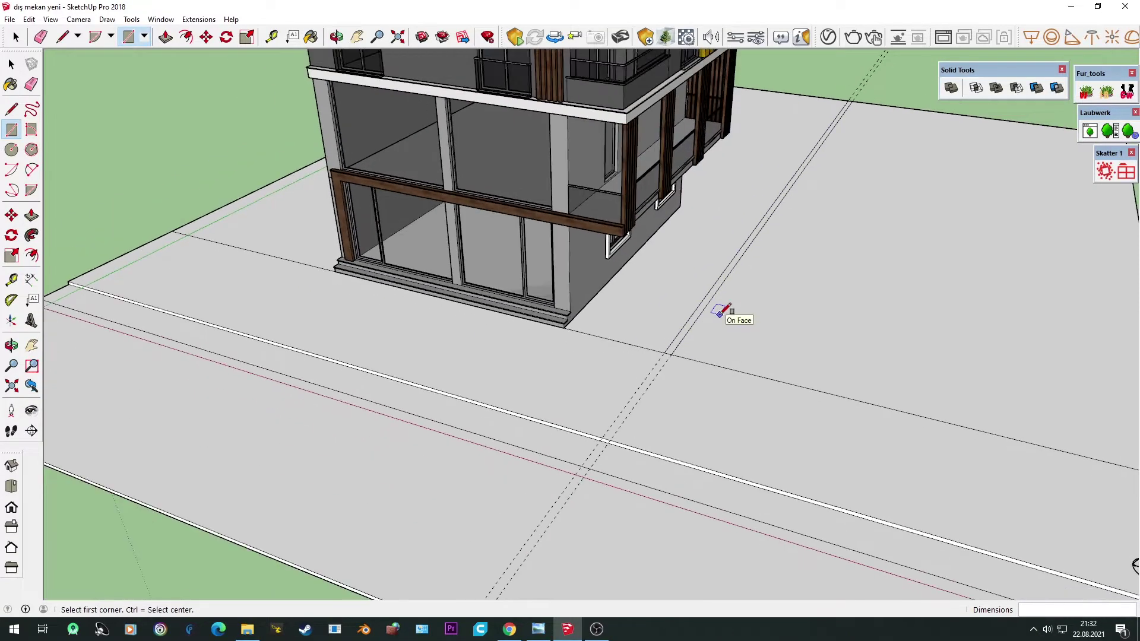
key(p)
scroll(701, 323, down, 1)
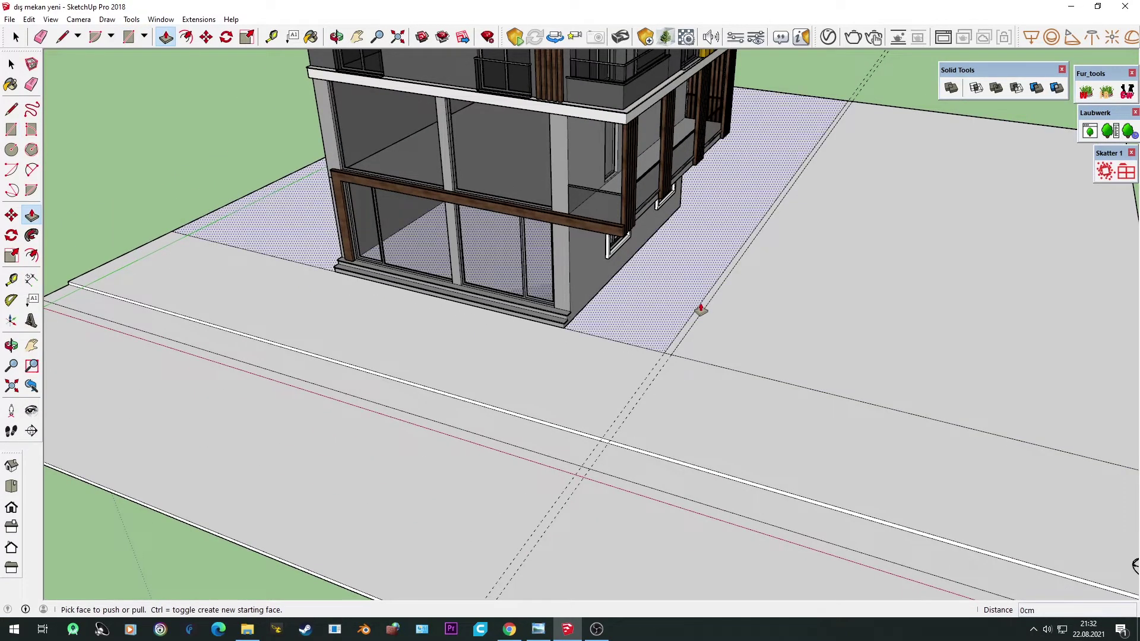
scroll(672, 356, up, 2)
click(671, 353)
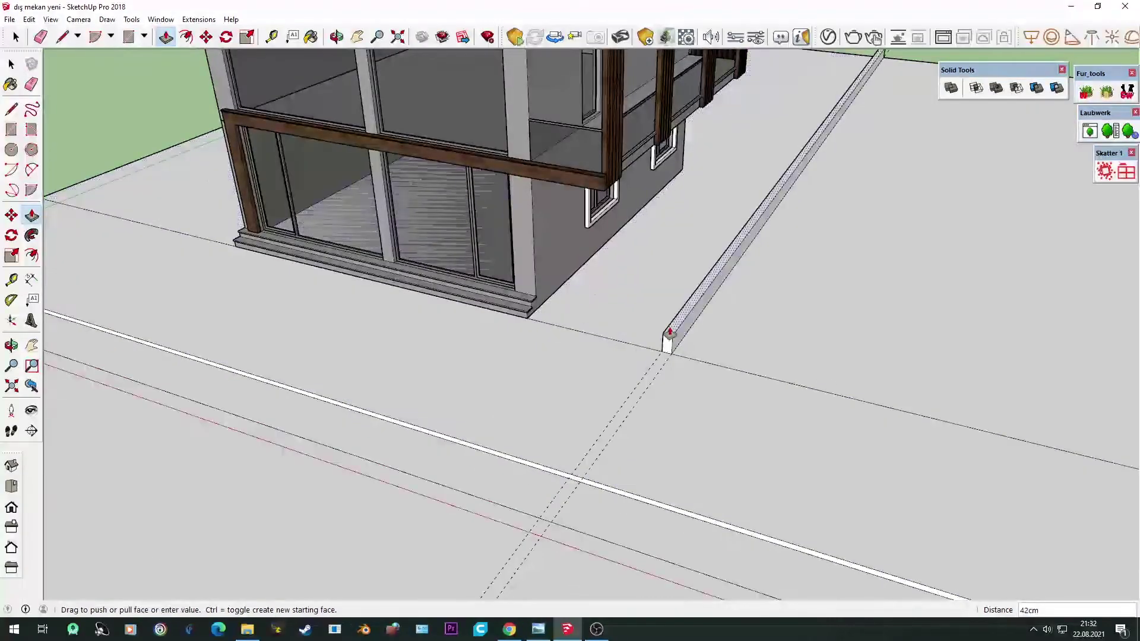
click(670, 333)
scroll(594, 344, up, 3)
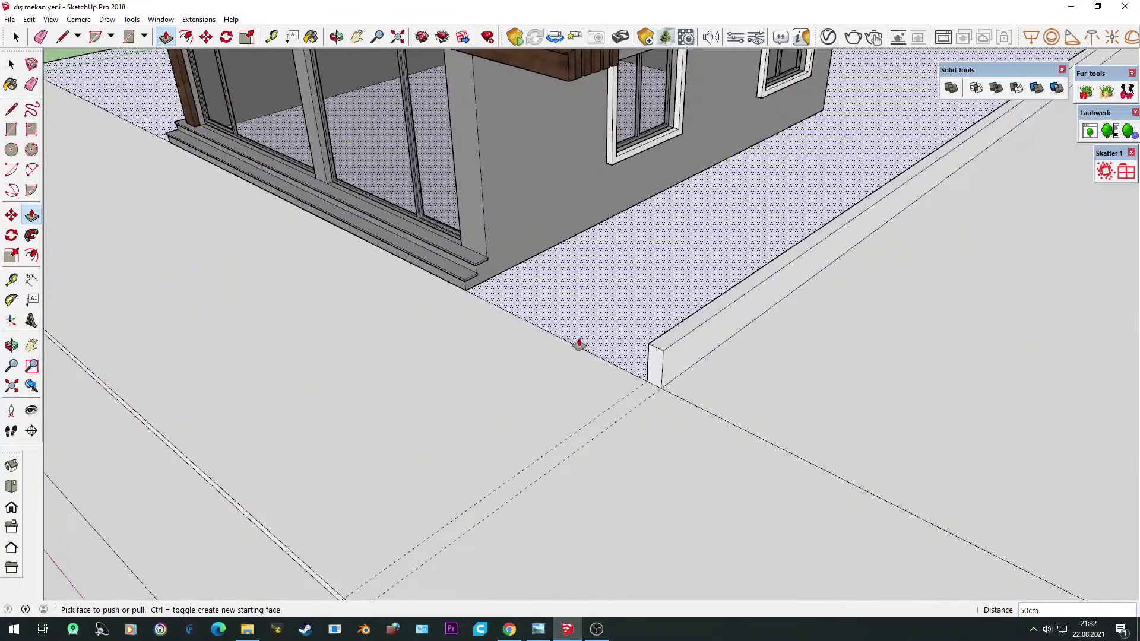
scroll(677, 356, up, 3)
Step: Select all the curb geometry, make it a group, and clear the selection
key(space)
key(m)
key(space)
key(ctrl+a)
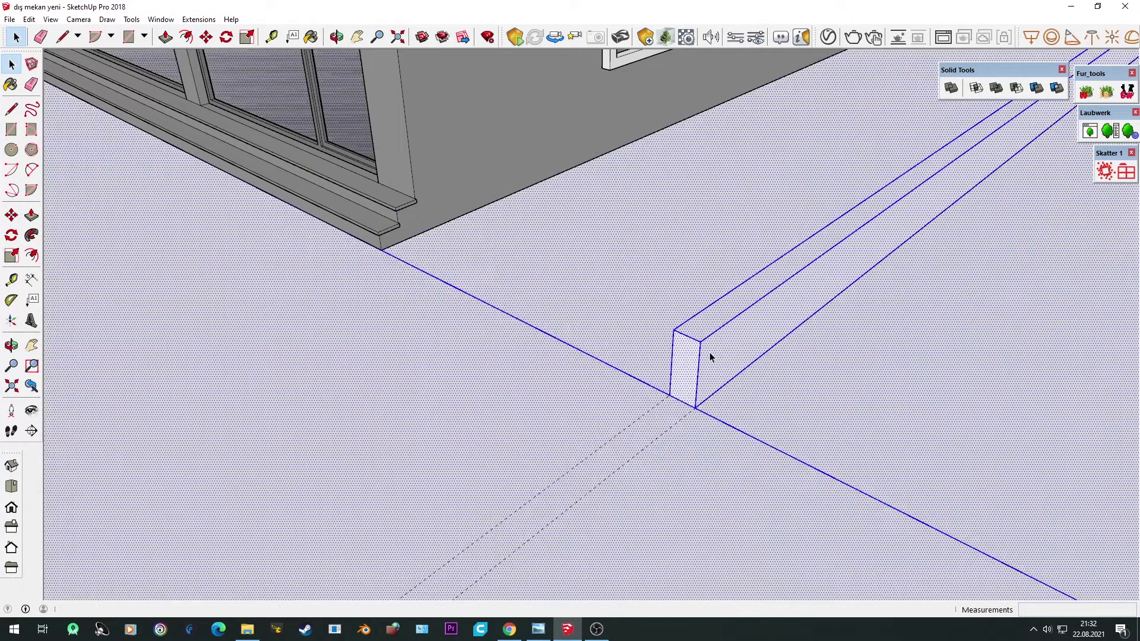
right_click(710, 351)
click(750, 447)
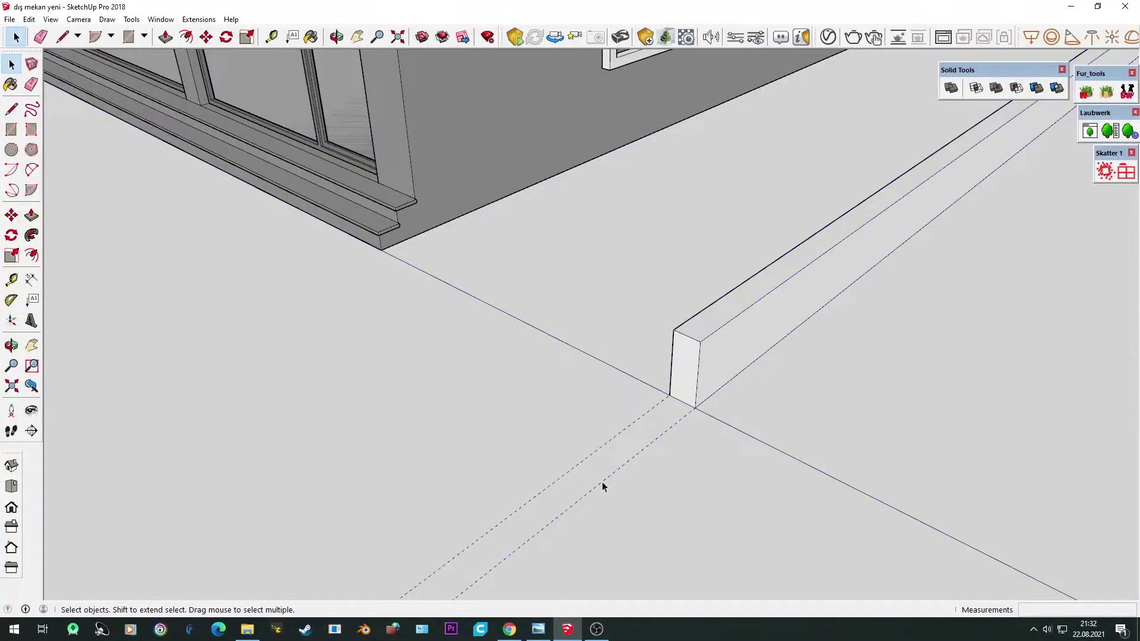
click(579, 470)
Step: Draw a thin 1800cm rectangle from the edge strip across the slab
scroll(589, 467, down, 5)
middle_drag(564, 308, 216, 305)
scroll(483, 317, up, 1)
scroll(382, 333, up, 2)
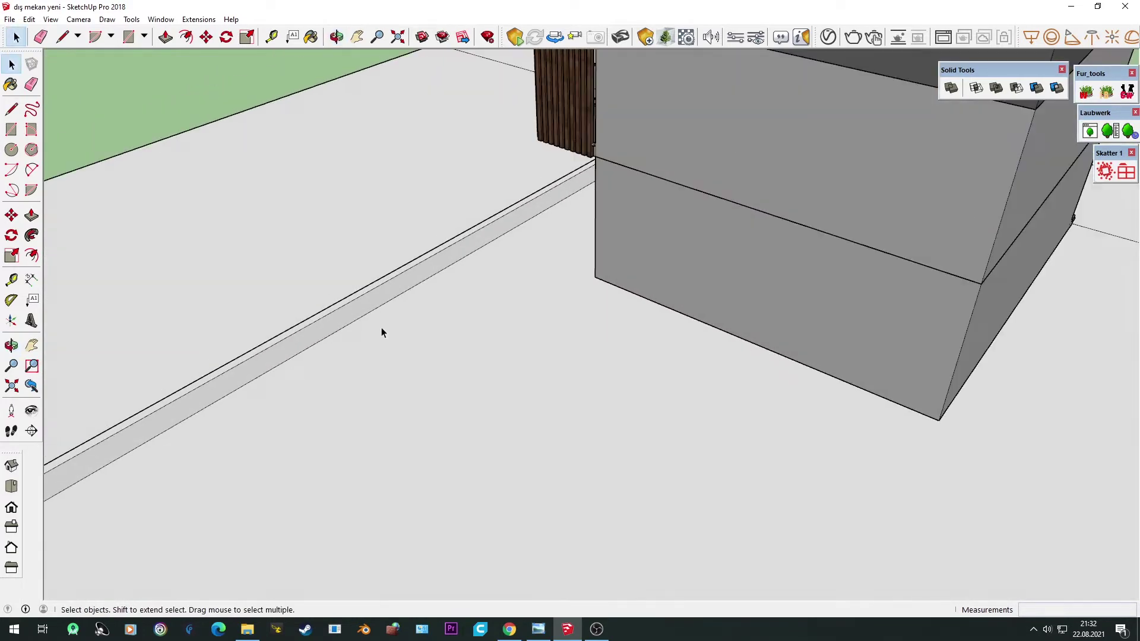
key(r)
click(368, 313)
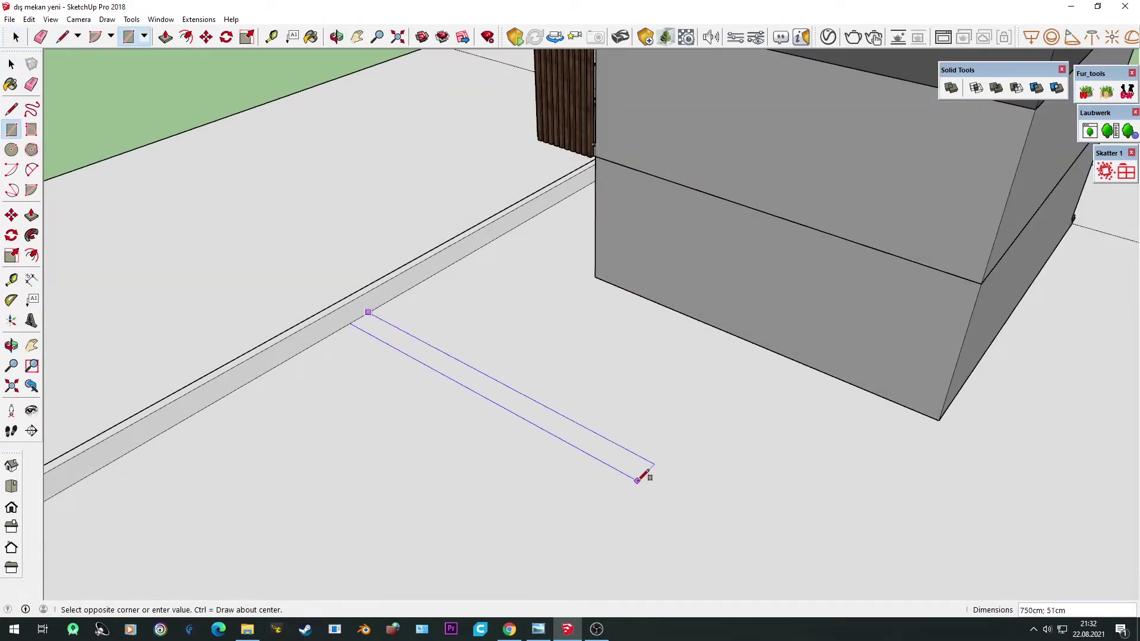
scroll(647, 473, down, 3)
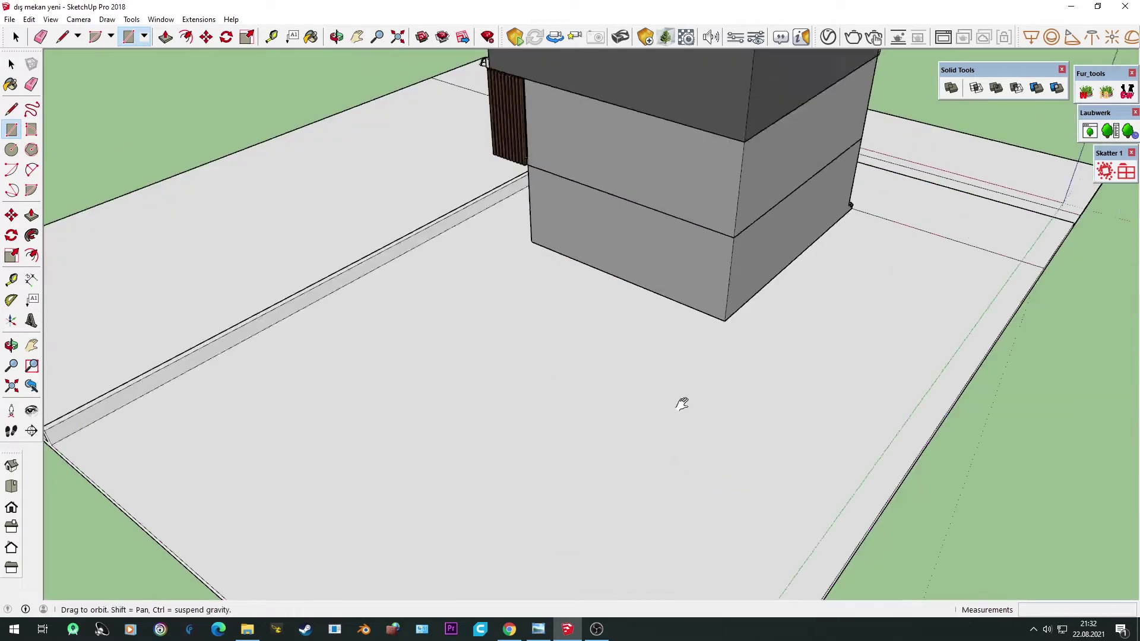
scroll(682, 402, up, 3)
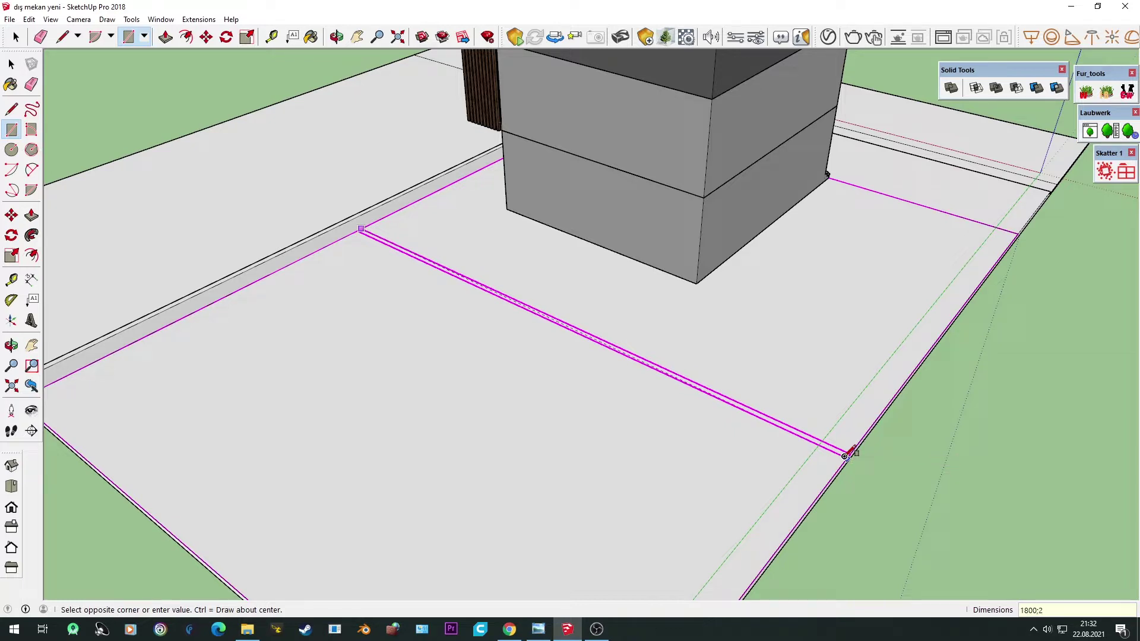
click(845, 456)
Step: Push/Pull the thin rectangle up into a 50cm wall
key(space)
key(p)
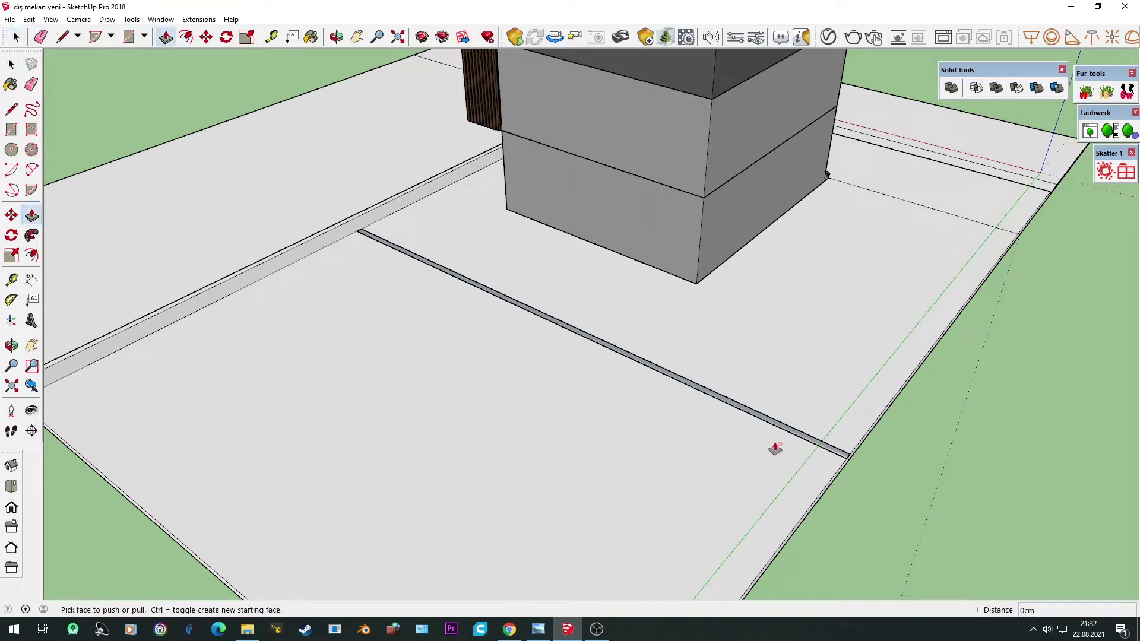
click(785, 438)
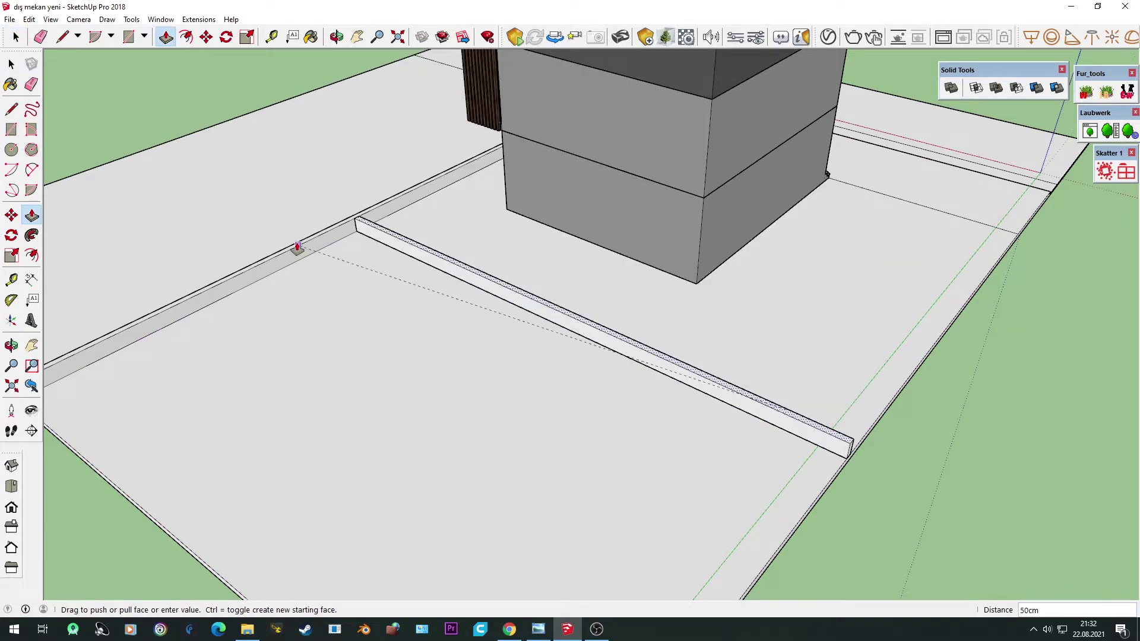
click(293, 246)
key(space)
middle_drag(216, 311, 326, 362)
Step: Start a line at the wall corner, then explode the curb group into loose geometry
scroll(326, 362, up, 5)
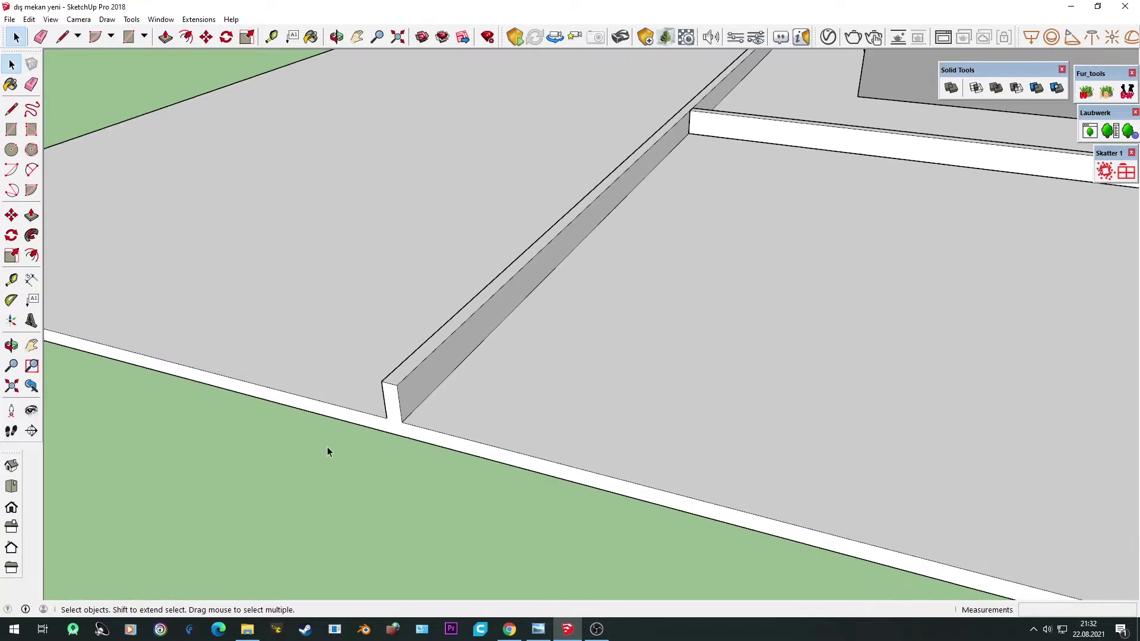
key(l)
click(386, 419)
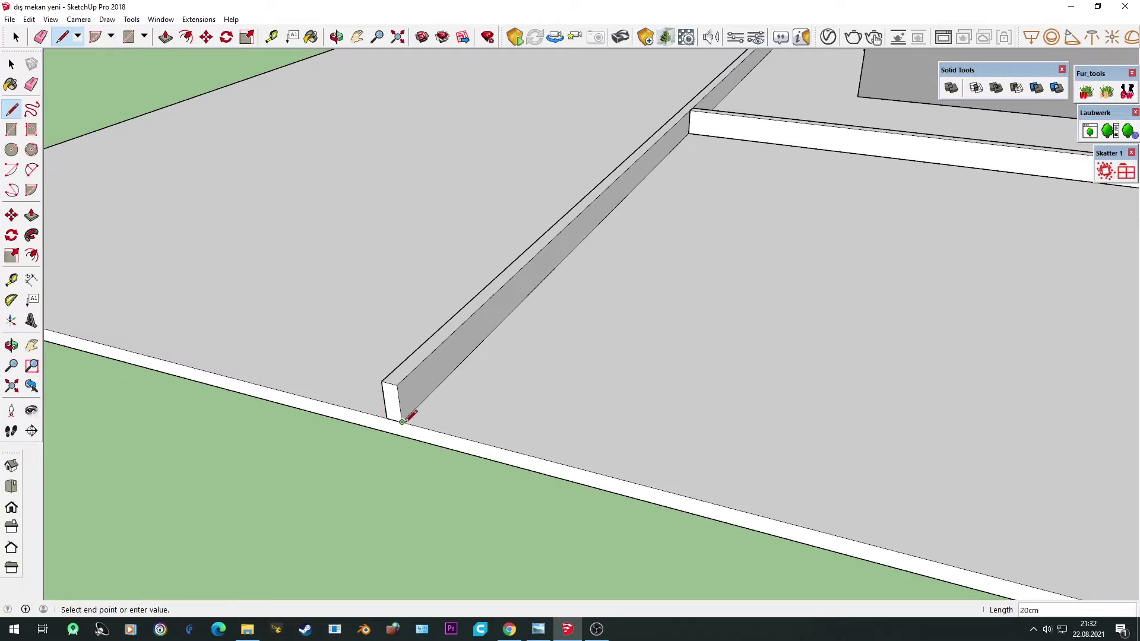
key(space)
right_click(482, 372)
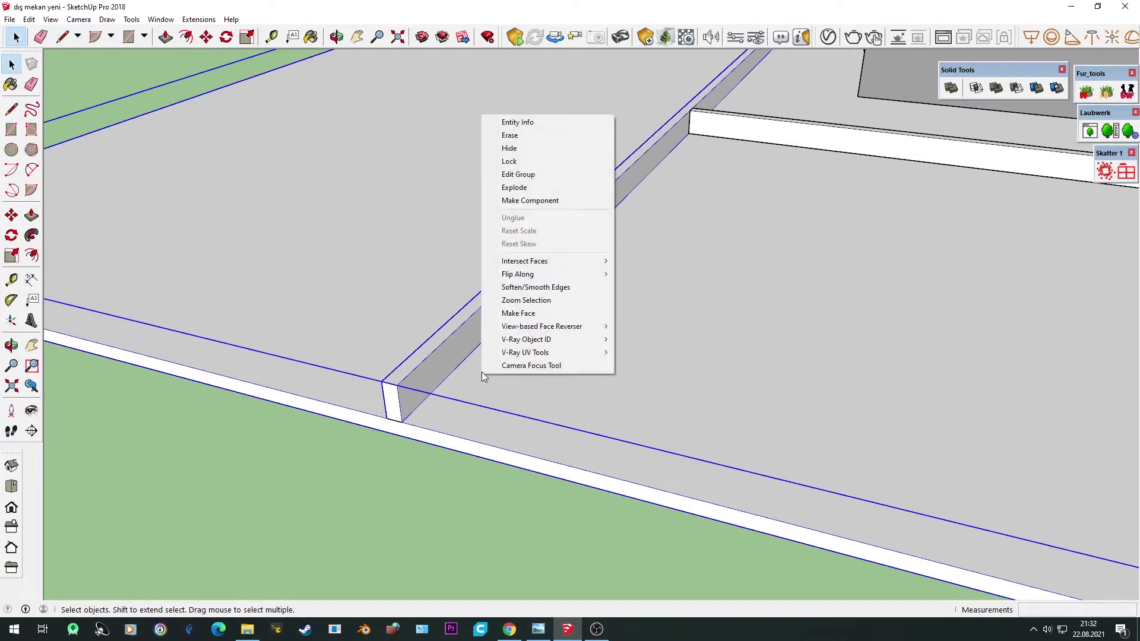
click(515, 187)
Step: Push the second wall's end back and erase the leftover long double line
key(p)
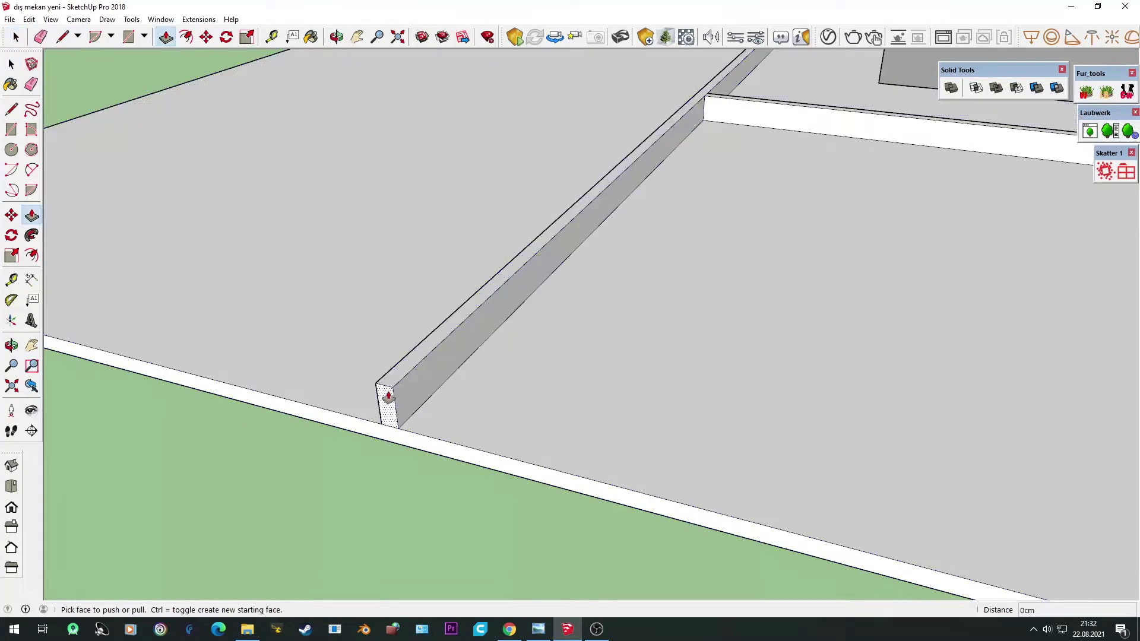
click(386, 398)
click(704, 101)
key(e)
drag(675, 145, 650, 188)
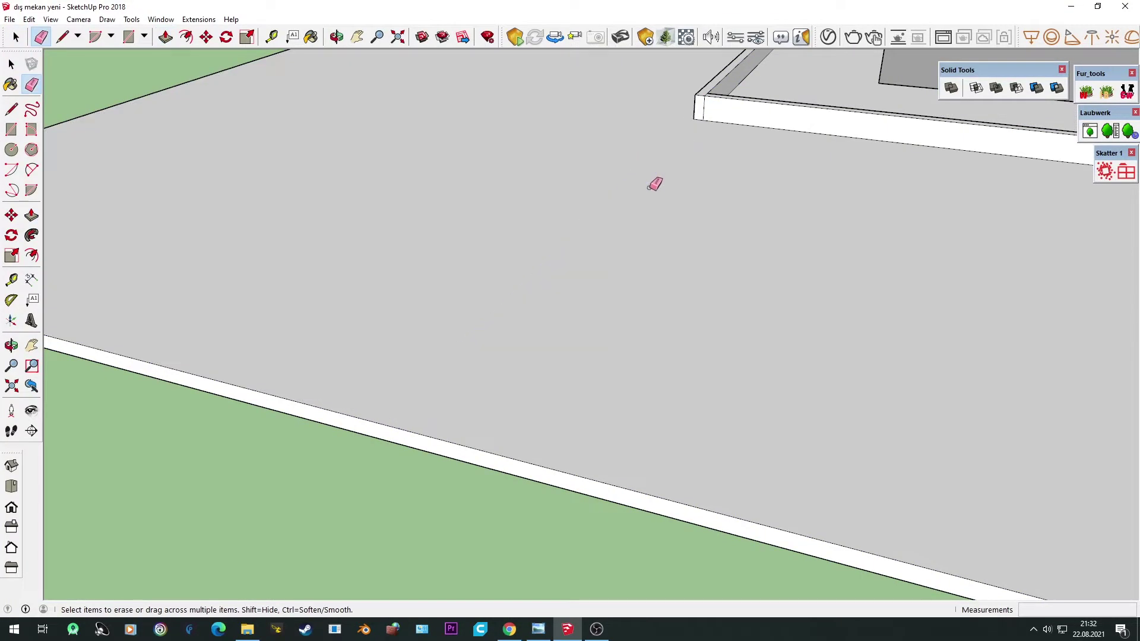
Step: Orbit to another side of the building and start a Tape Measure from its corner
scroll(432, 407, down, 5)
mouse_move(497, 337)
middle_down()
mouse_move(228, 511)
mouse_move(636, 484)
mouse_move(318, 460)
mouse_move(588, 398)
middle_up()
mouse_move(251, 432)
middle_down()
mouse_move(509, 501)
mouse_move(463, 458)
mouse_move(316, 378)
middle_up()
scroll(429, 436, up, 3)
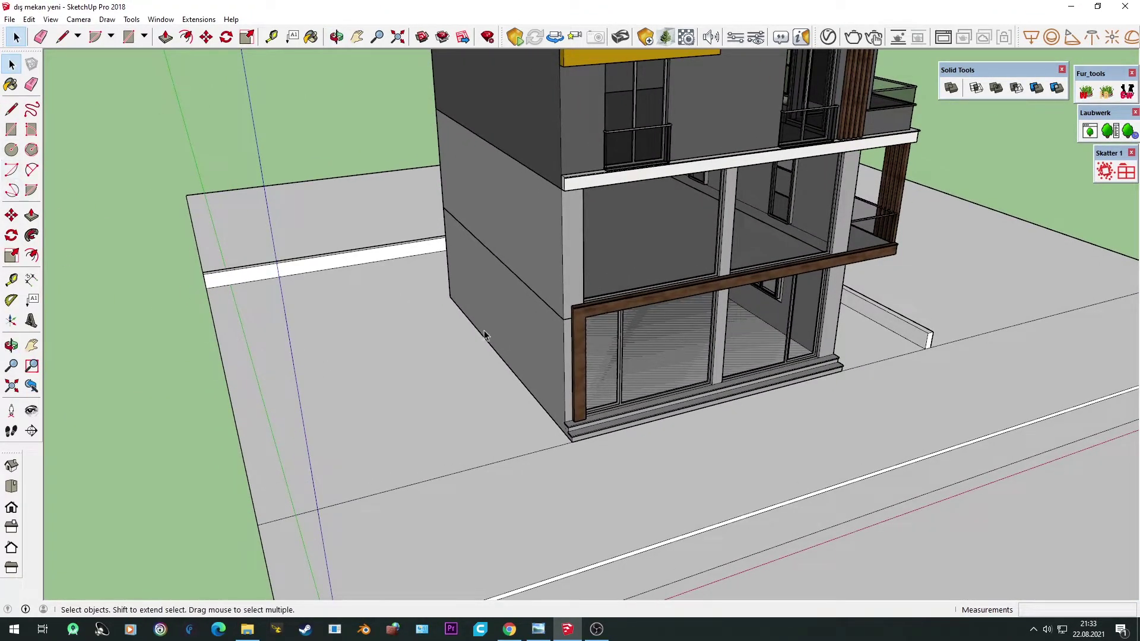
key(t)
click(533, 394)
text(3)
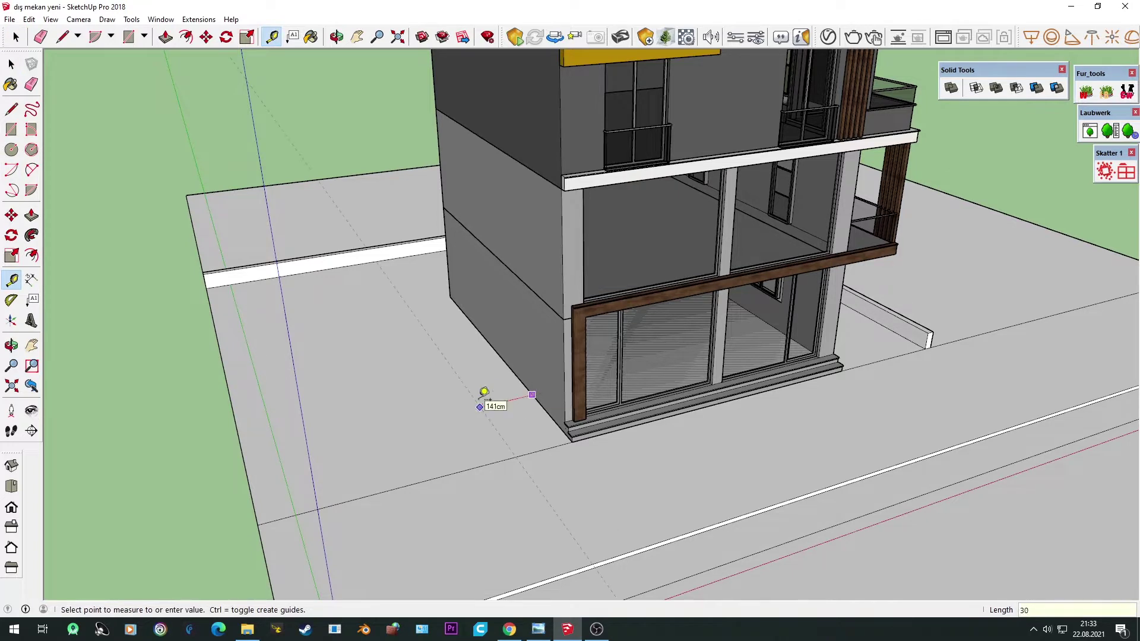
Step: Set the guide 300cm out and draw a thin strip rectangle across the slab
text(0)
key(Return)
key(r)
click(448, 475)
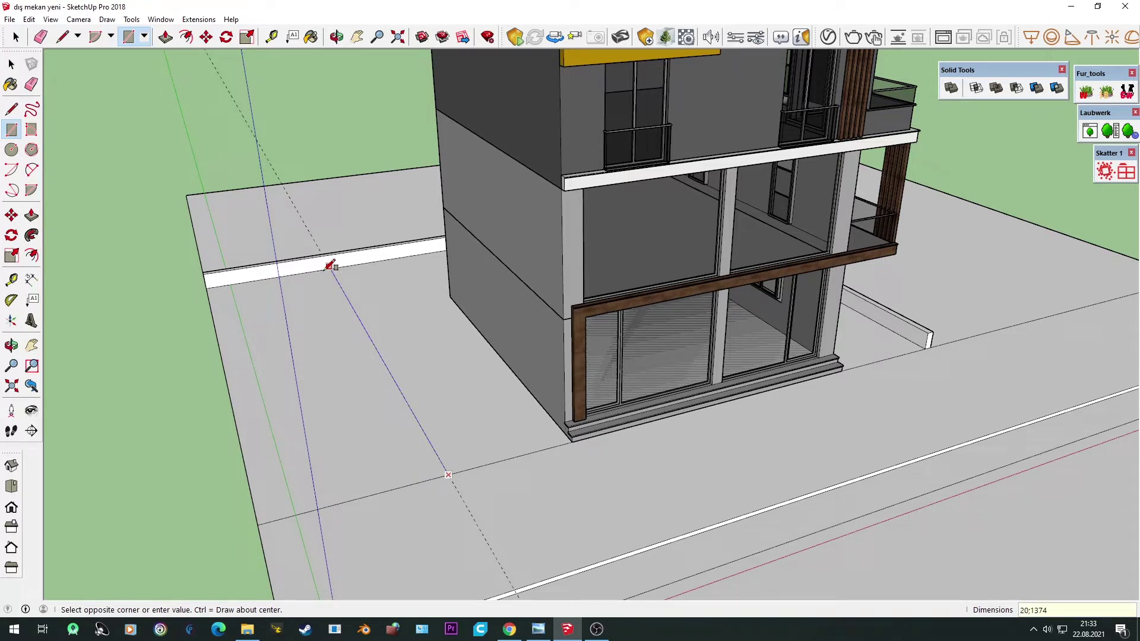
click(330, 267)
Step: Raise the thin strip into a 50cm cross wall
key(p)
click(300, 300)
click(267, 267)
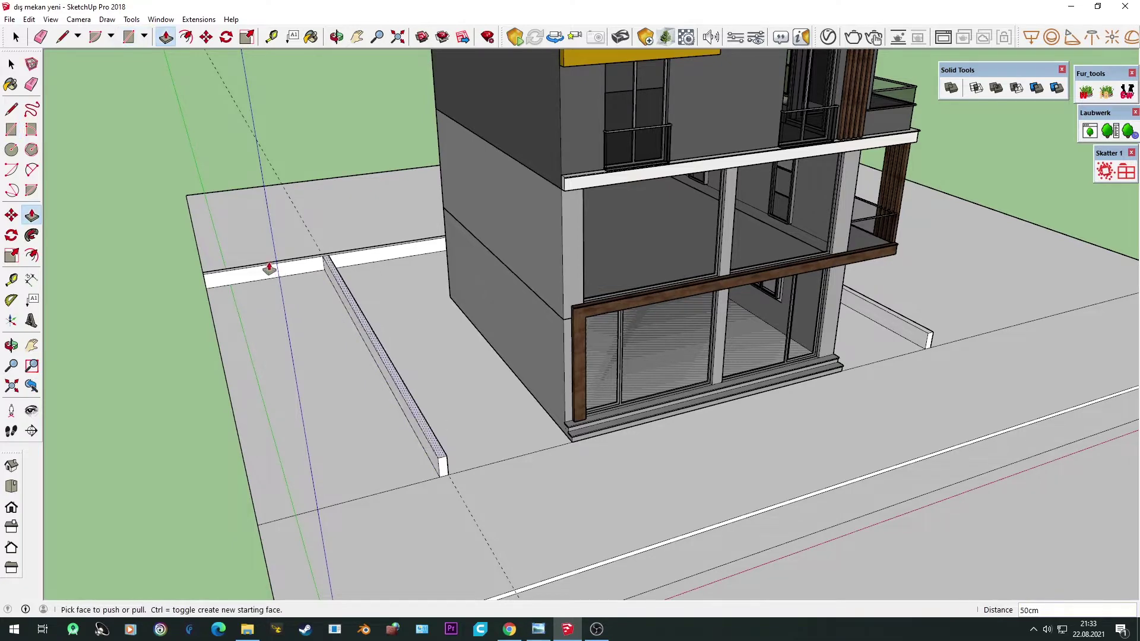
middle_drag(267, 268, 224, 272)
scroll(224, 272, up, 5)
key(e)
scroll(95, 395, down, 5)
scroll(468, 394, up, 3)
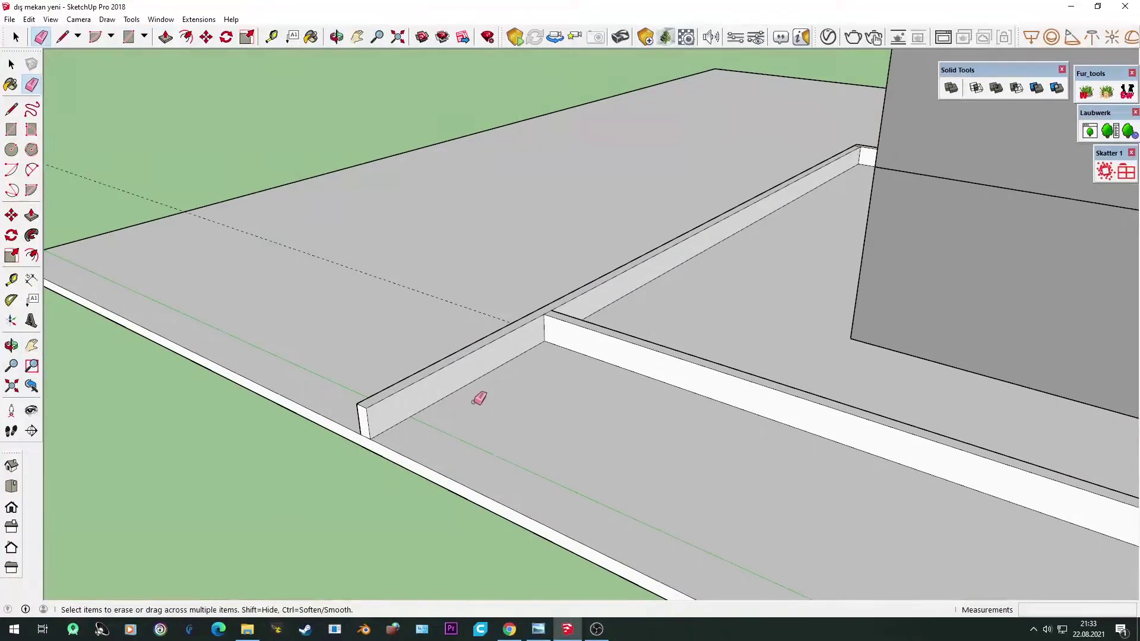
Step: Flatten the cross wall back to the ground and erase its leftover edges
key(p)
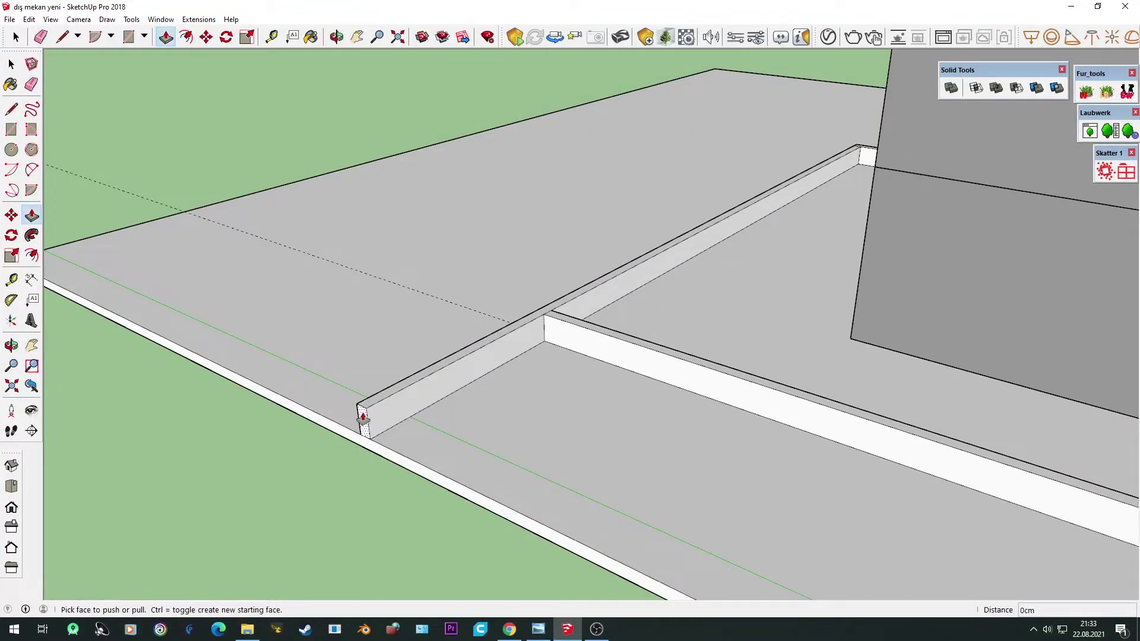
click(365, 413)
click(553, 323)
key(e)
drag(483, 351, 493, 370)
scroll(487, 370, down, 2)
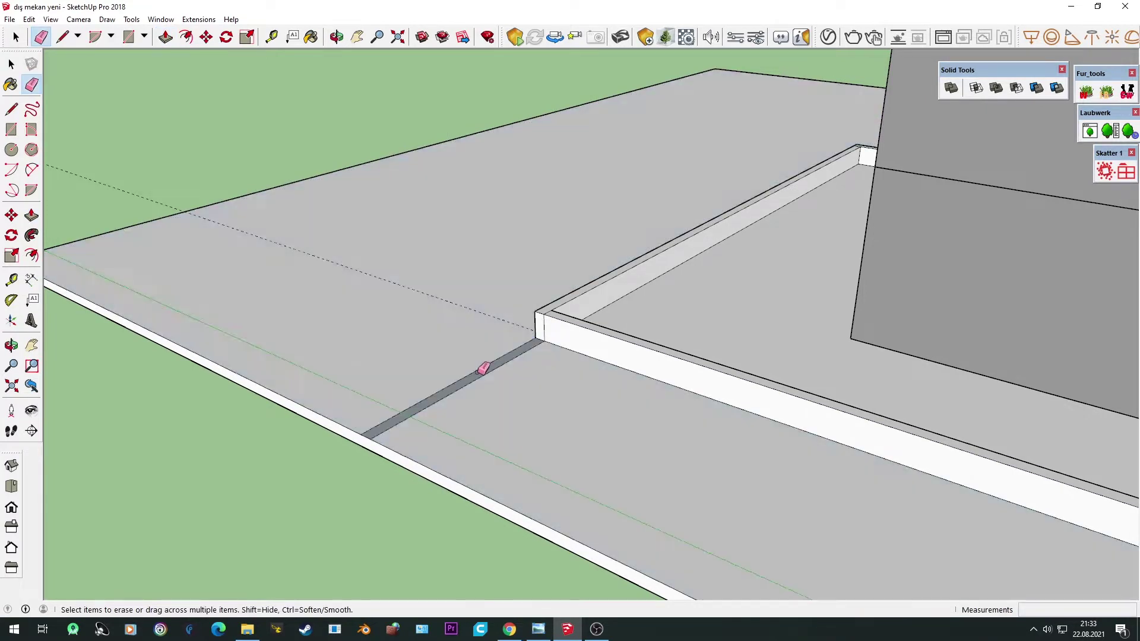
middle_drag(484, 369, 725, 372)
scroll(667, 330, up, 3)
scroll(668, 330, up, 1)
Step: Draw a line on the wall's top edge and reverse the narrow dark face
key(l)
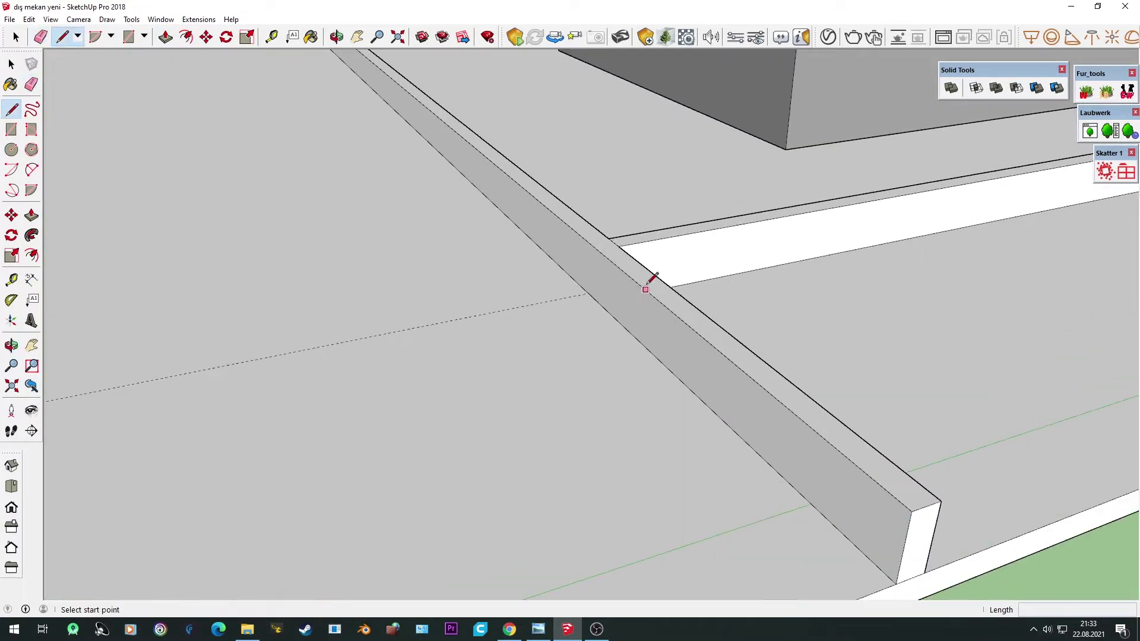
click(617, 248)
text(20)
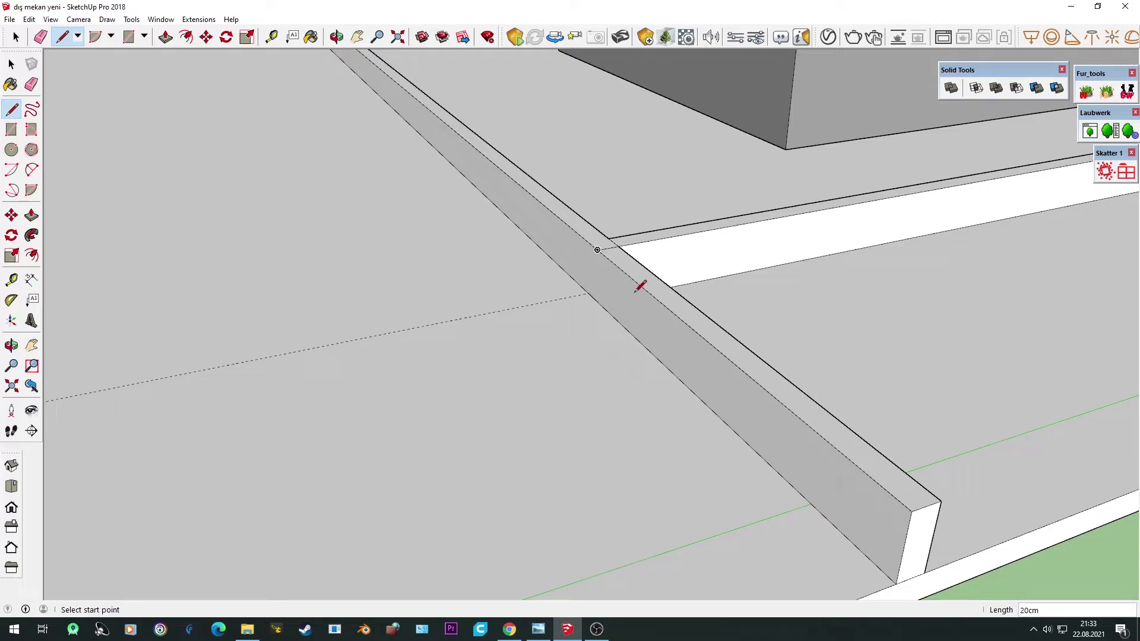
key(p)
mouse_move(644, 298)
middle_down()
mouse_move(628, 357)
mouse_move(527, 295)
mouse_move(612, 357)
middle_up()
key(e)
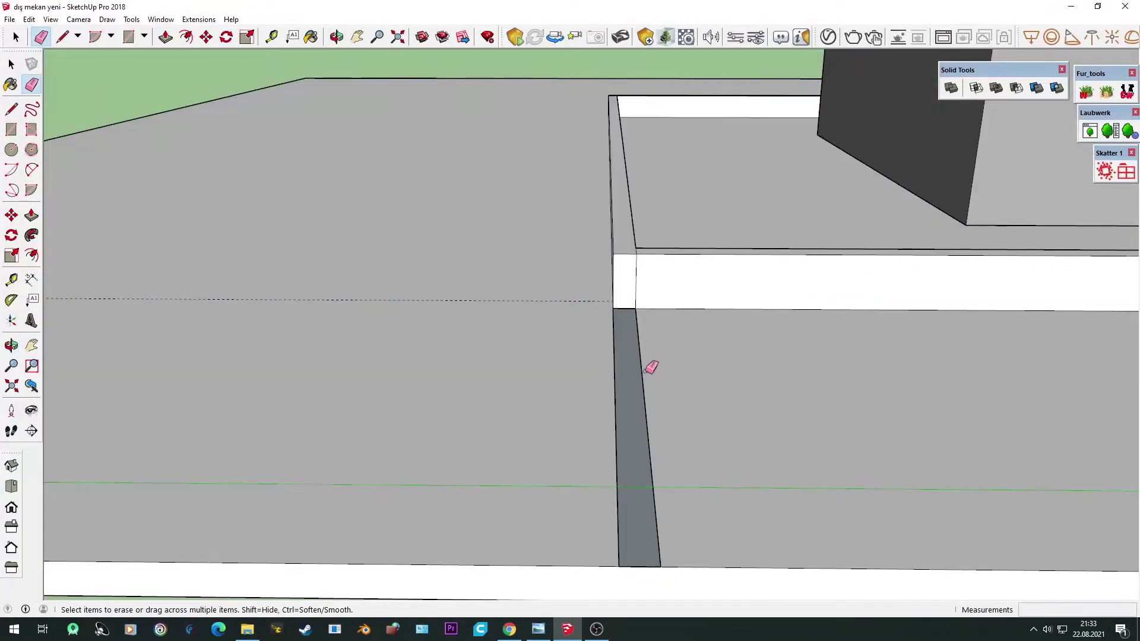
key(space)
right_click(629, 375)
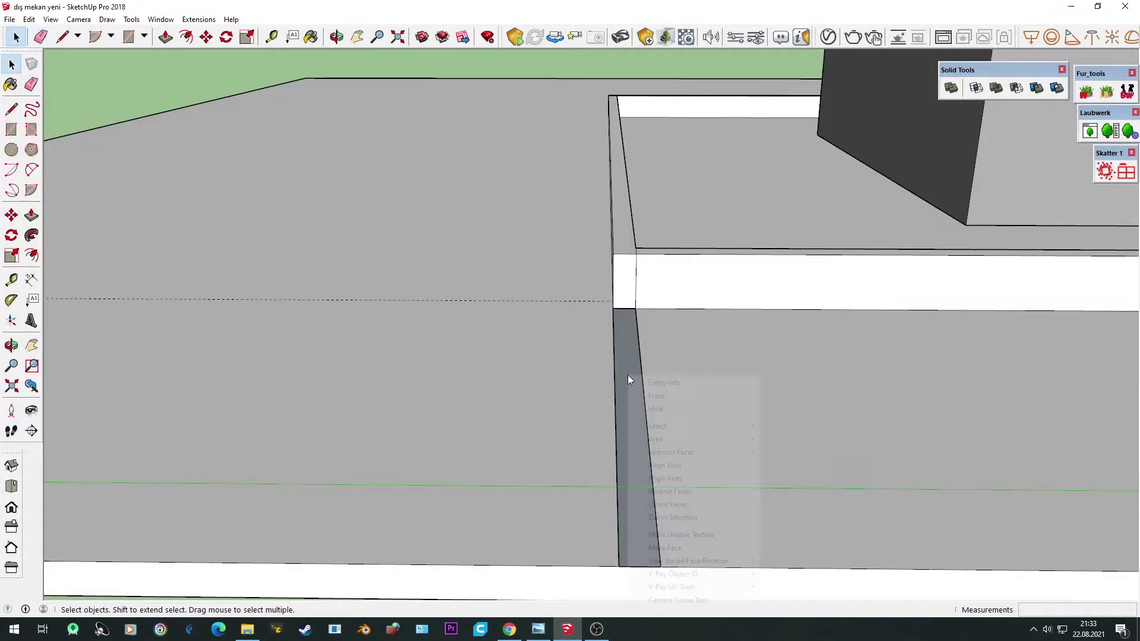
click(670, 491)
Step: With the Eraser active, orbit around the wall end and corner to inspect leftover edges
scroll(618, 458, down, 2)
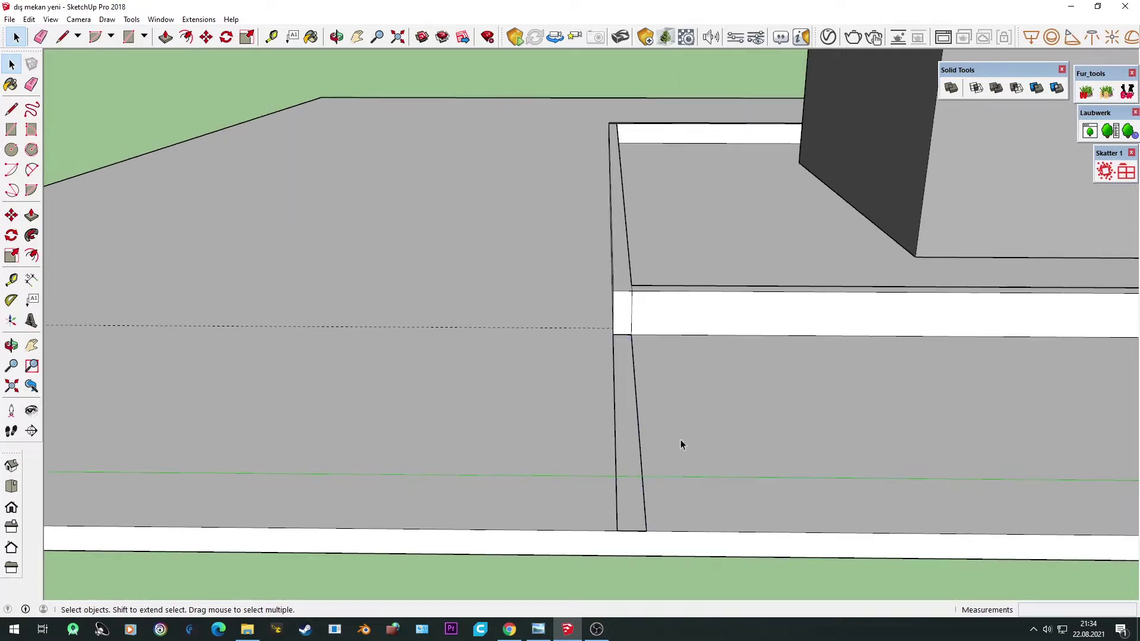
mouse_move(680, 445)
middle_down()
mouse_move(413, 450)
mouse_move(451, 440)
middle_up()
key(e)
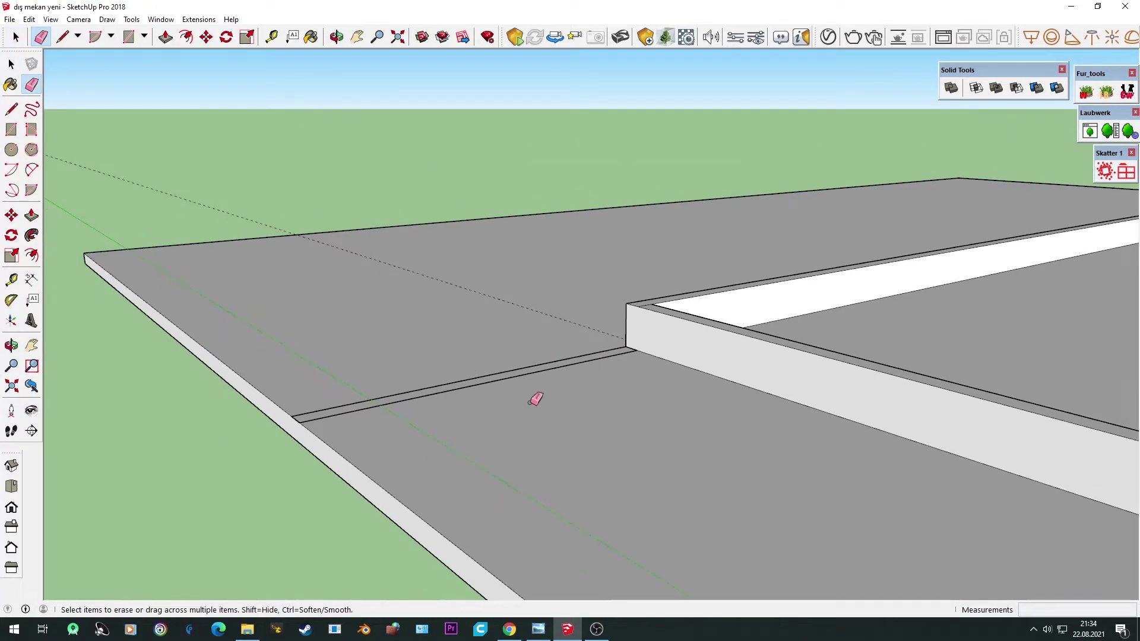
scroll(608, 301, up, 5)
scroll(470, 446, down, 5)
mouse_move(470, 445)
middle_down()
mouse_move(871, 522)
mouse_move(466, 509)
middle_up()
scroll(427, 377, up, 5)
Step: Erase the stray edge at the wall corner
middle_drag(427, 376, 332, 312)
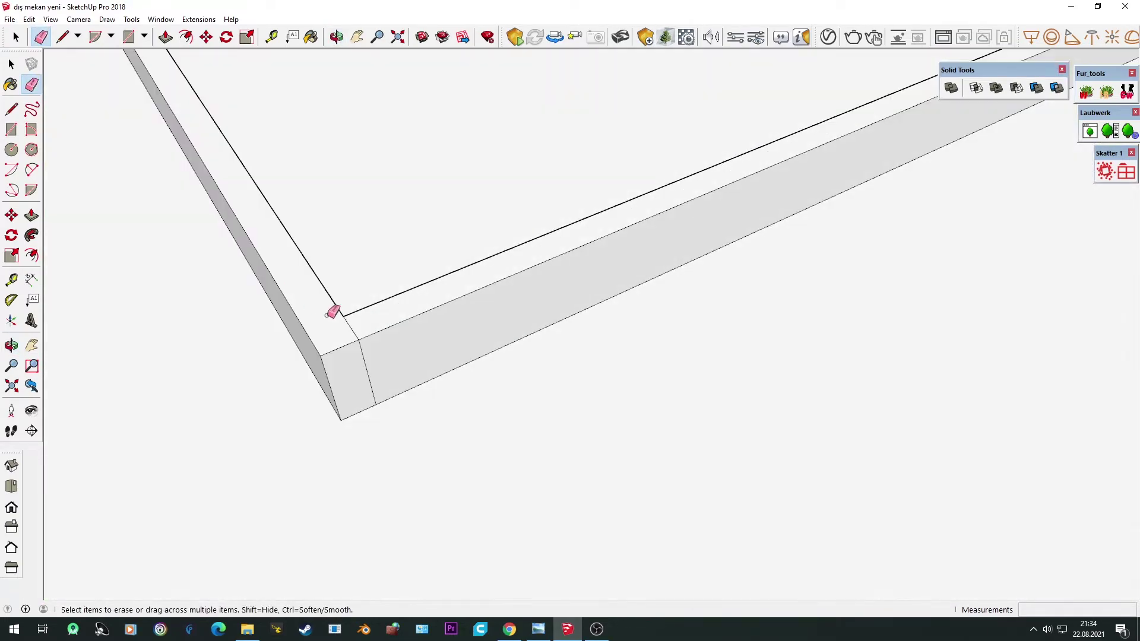
click(367, 360)
scroll(394, 412, down, 3)
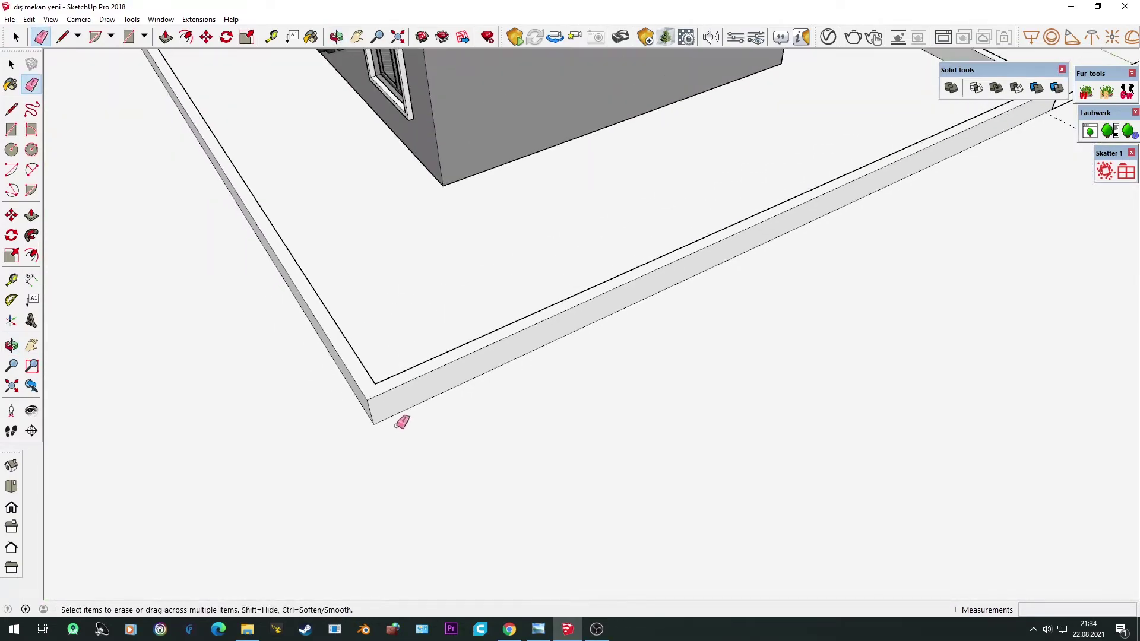
scroll(402, 420, down, 3)
middle_drag(364, 356, 779, 378)
Step: Push/Pull the wall's top face up 5cm
key(p)
scroll(751, 371, up, 3)
scroll(738, 333, up, 2)
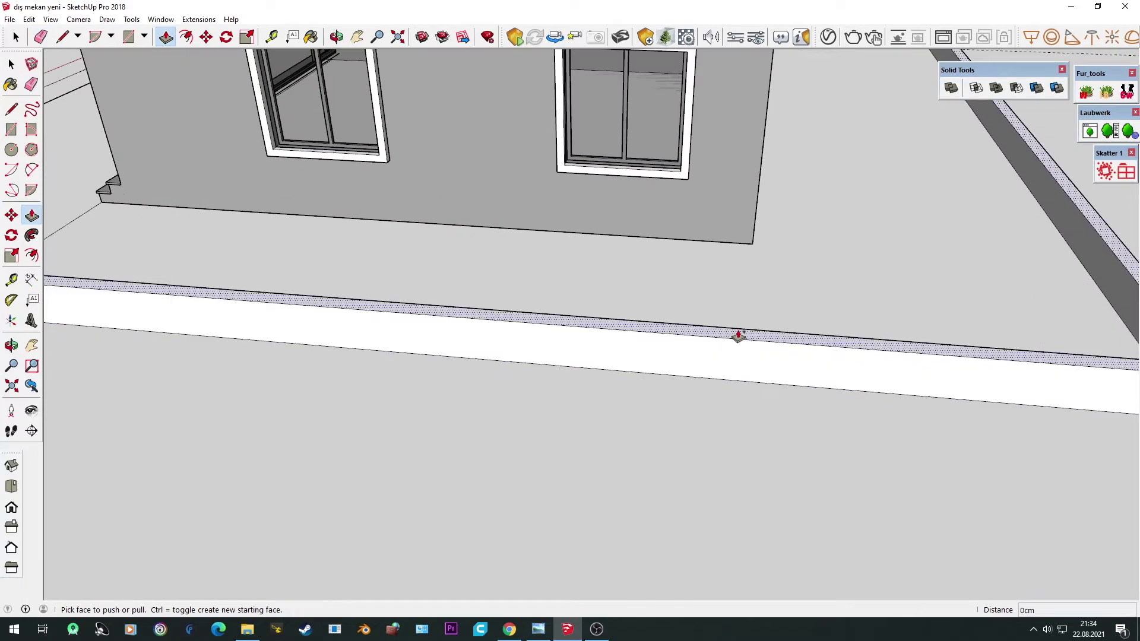
click(742, 329)
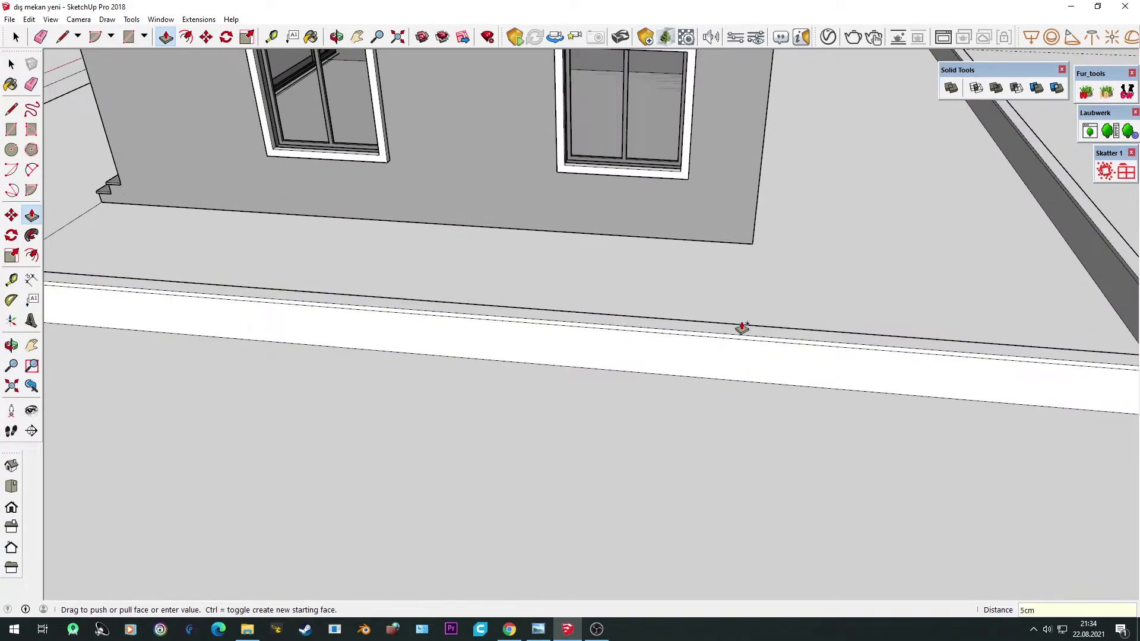
click(720, 357)
Step: Push the narrow top strip out 10cm as a cap, then undo it twice
mouse_move(720, 356)
middle_down()
mouse_move(606, 394)
mouse_move(551, 387)
mouse_move(448, 446)
middle_up()
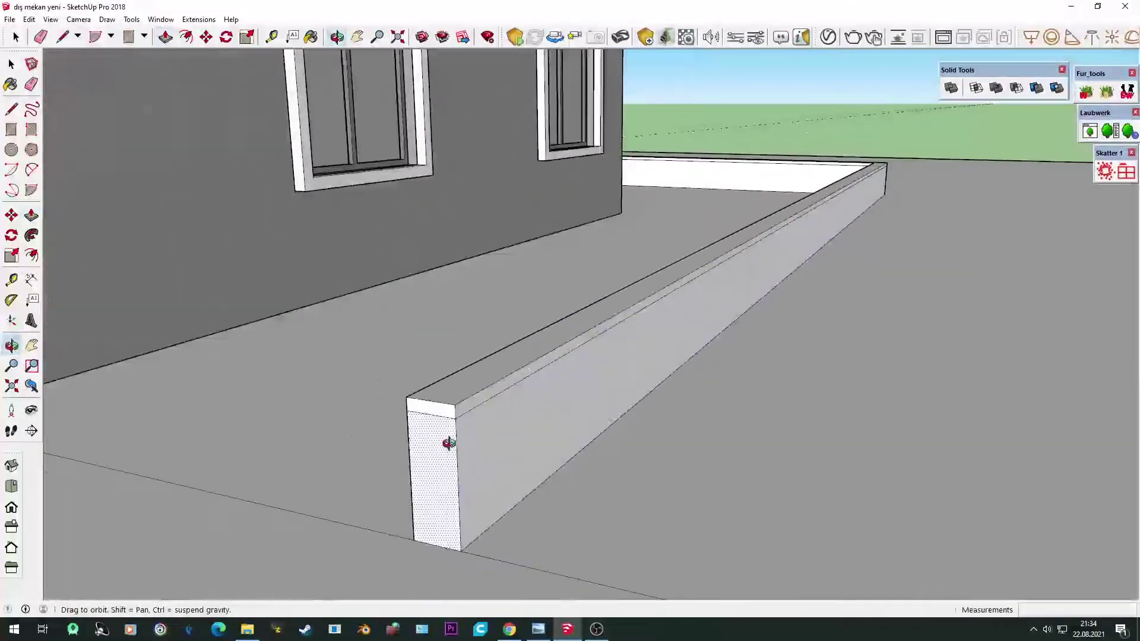
click(485, 418)
text(10)
key(Return)
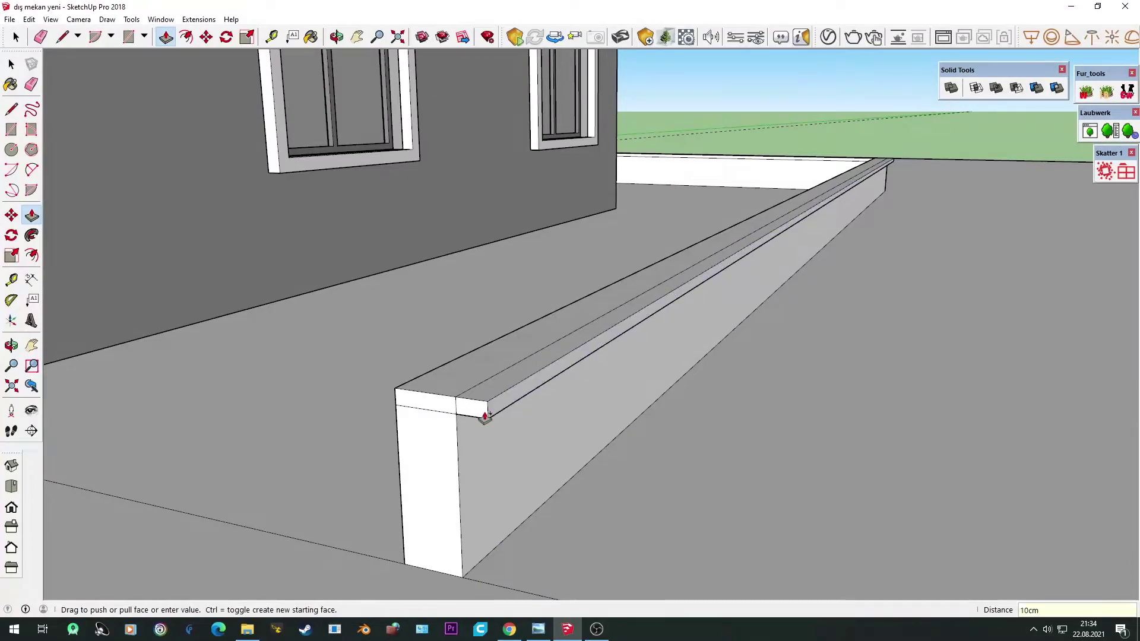
click(427, 400)
mouse_move(427, 400)
middle_down()
mouse_move(588, 402)
mouse_move(461, 454)
mouse_move(820, 277)
mouse_move(558, 252)
mouse_move(606, 389)
mouse_move(690, 224)
mouse_move(723, 229)
middle_up()
key(ctrl+z)
key(ctrl+z)
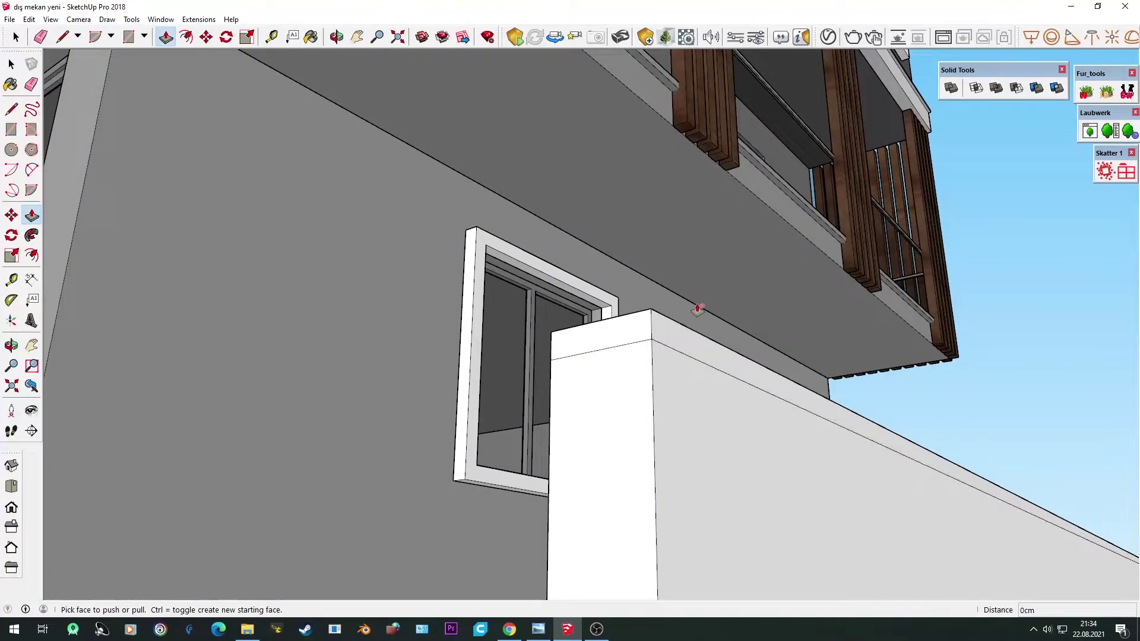
key(ctrl+z)
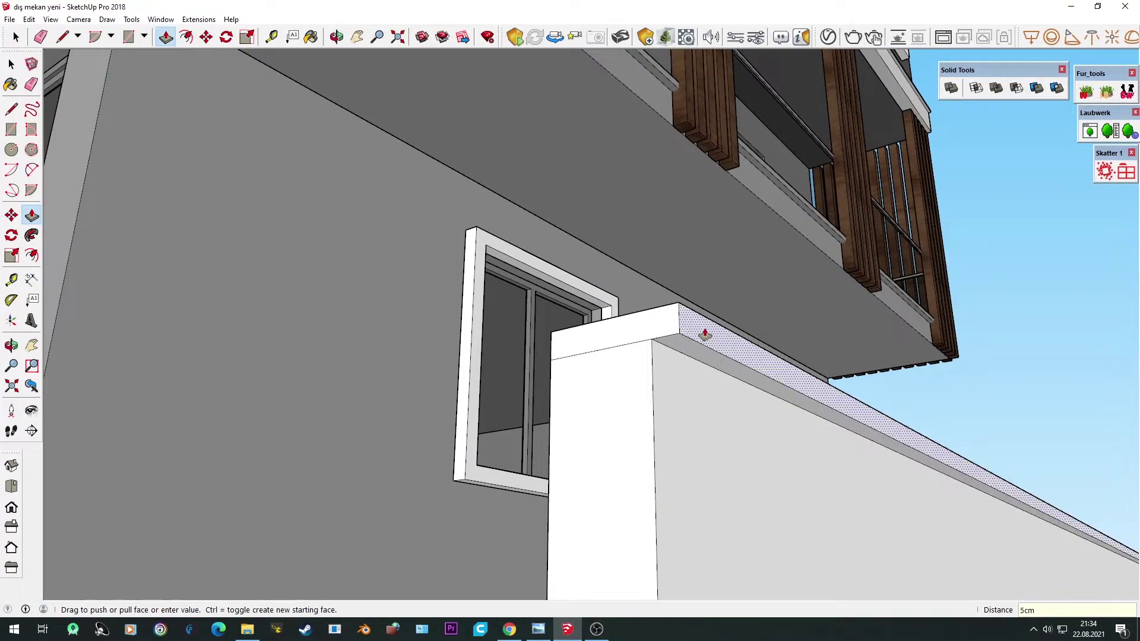
Step: Push the cap's side face out to form the overhanging coping along the wall
mouse_move(658, 318)
middle_down()
mouse_move(879, 468)
mouse_move(275, 497)
mouse_move(633, 323)
middle_up()
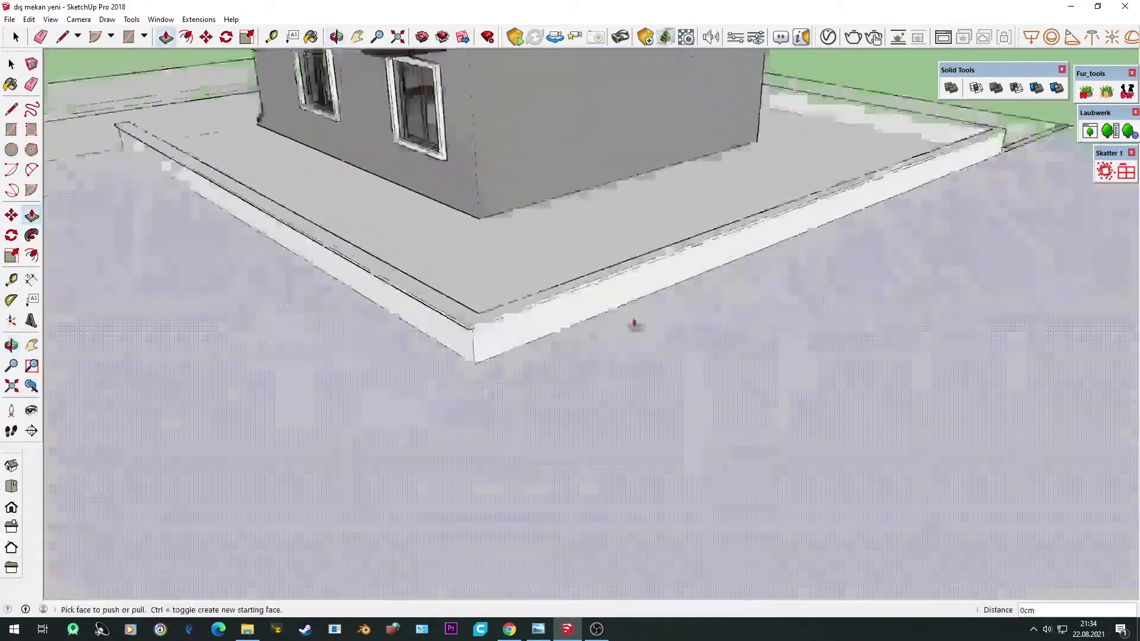
scroll(415, 357, up, 3)
middle_drag(418, 355, 521, 369)
scroll(552, 395, up, 3)
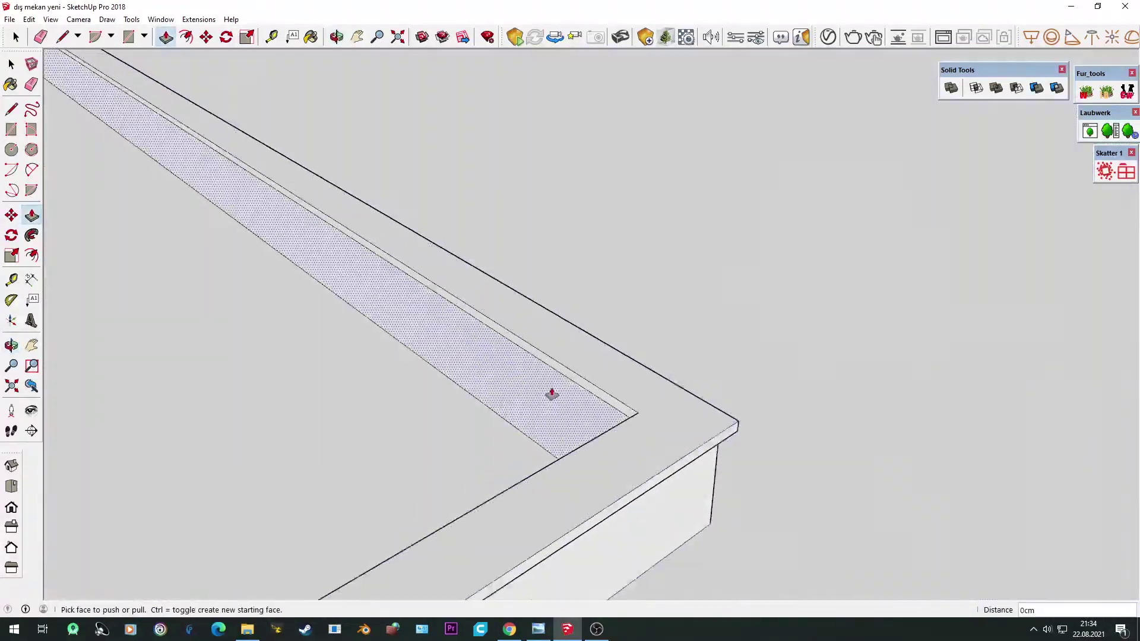
scroll(626, 435, down, 5)
scroll(542, 447, up, 5)
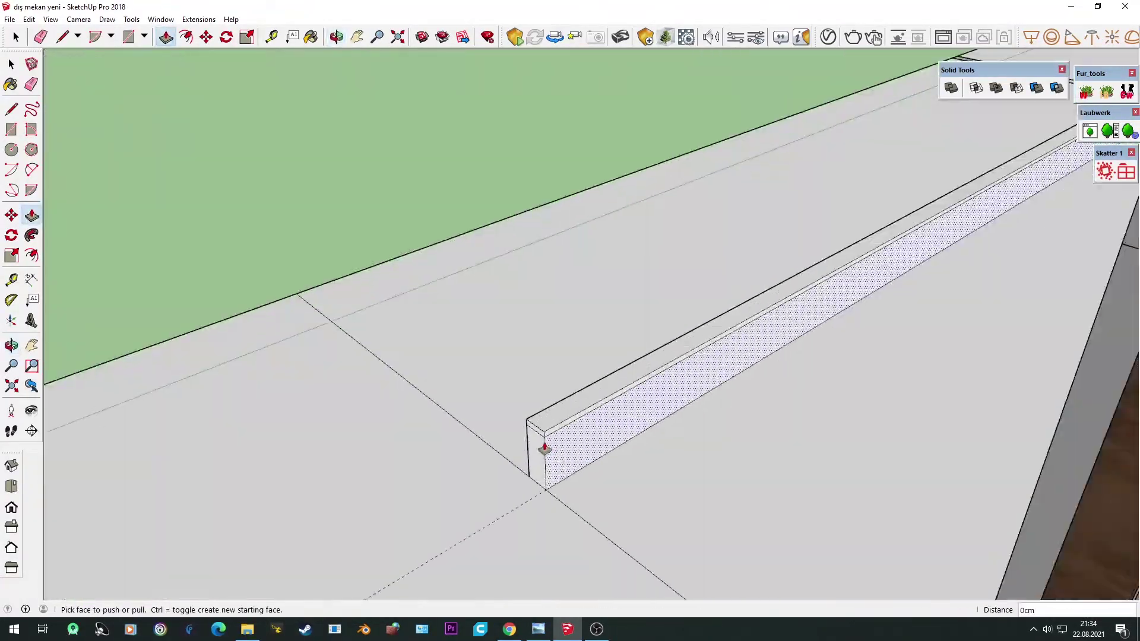
mouse_move(542, 448)
middle_down()
mouse_move(545, 428)
mouse_move(631, 462)
middle_up()
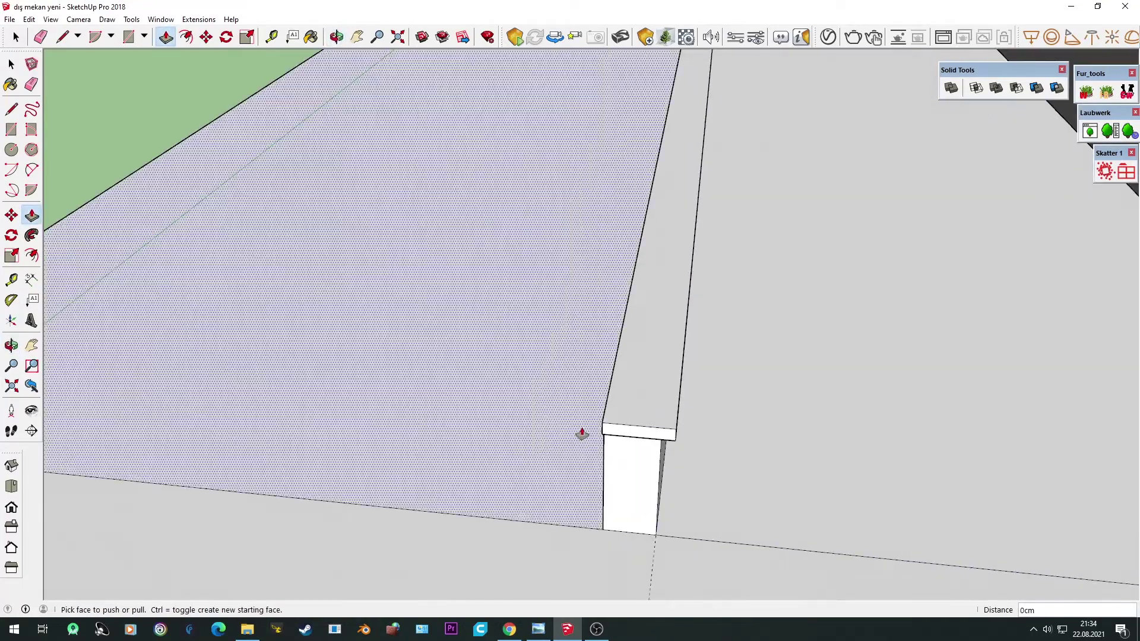
mouse_move(583, 433)
middle_down()
mouse_move(622, 402)
mouse_move(241, 273)
middle_up()
click(633, 413)
click(624, 438)
scroll(574, 376, up, 3)
mouse_move(574, 376)
middle_down()
mouse_move(743, 272)
mouse_move(693, 427)
middle_up()
key(space)
scroll(277, 145, down, 5)
Step: Delete the stray long edge running along the ground slab
scroll(496, 394, down, 5)
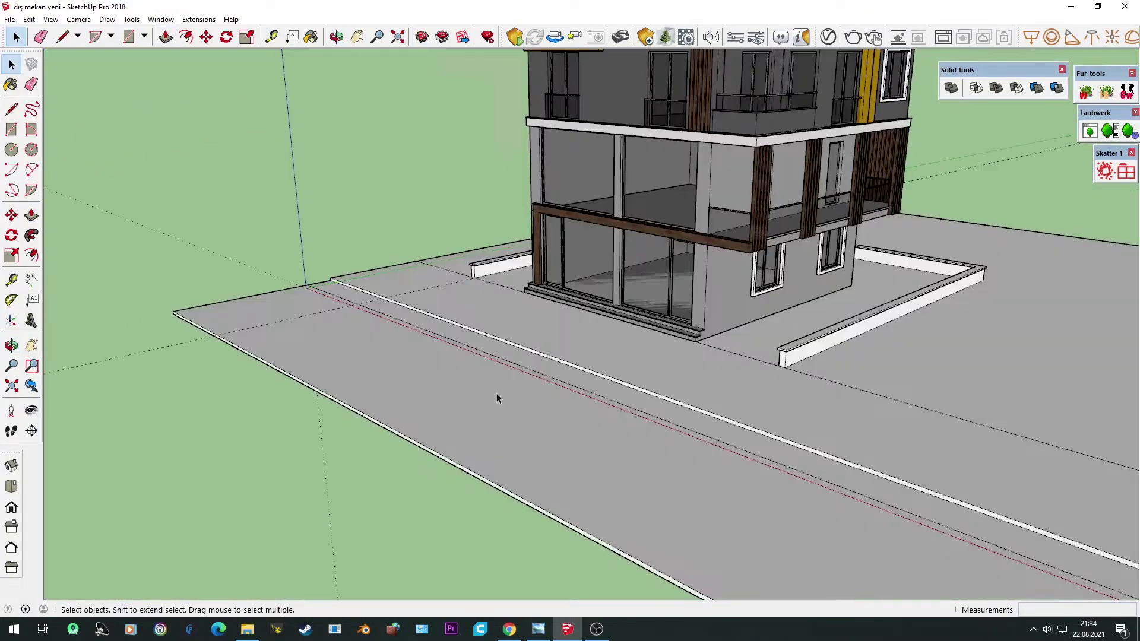
scroll(496, 394, up, 3)
mouse_move(496, 395)
middle_down()
mouse_move(476, 372)
mouse_move(369, 326)
mouse_move(537, 436)
mouse_move(163, 243)
middle_up()
click(297, 294)
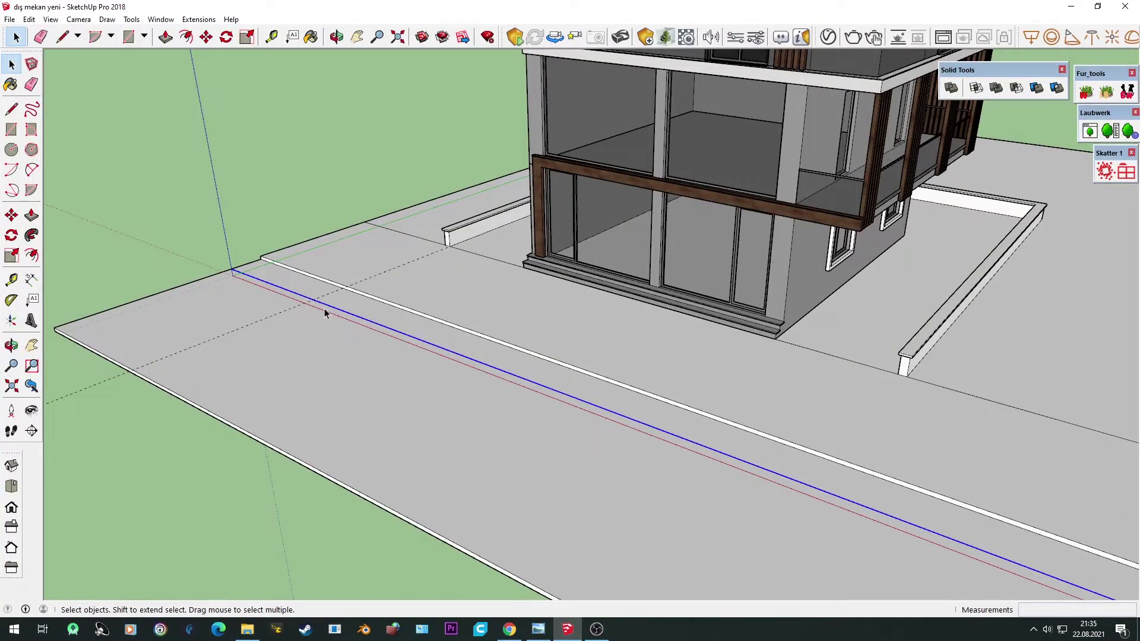
key(Delete)
Step: Select the entire model and move it from the slab's near-left corner to the origin
scroll(326, 313, down, 2)
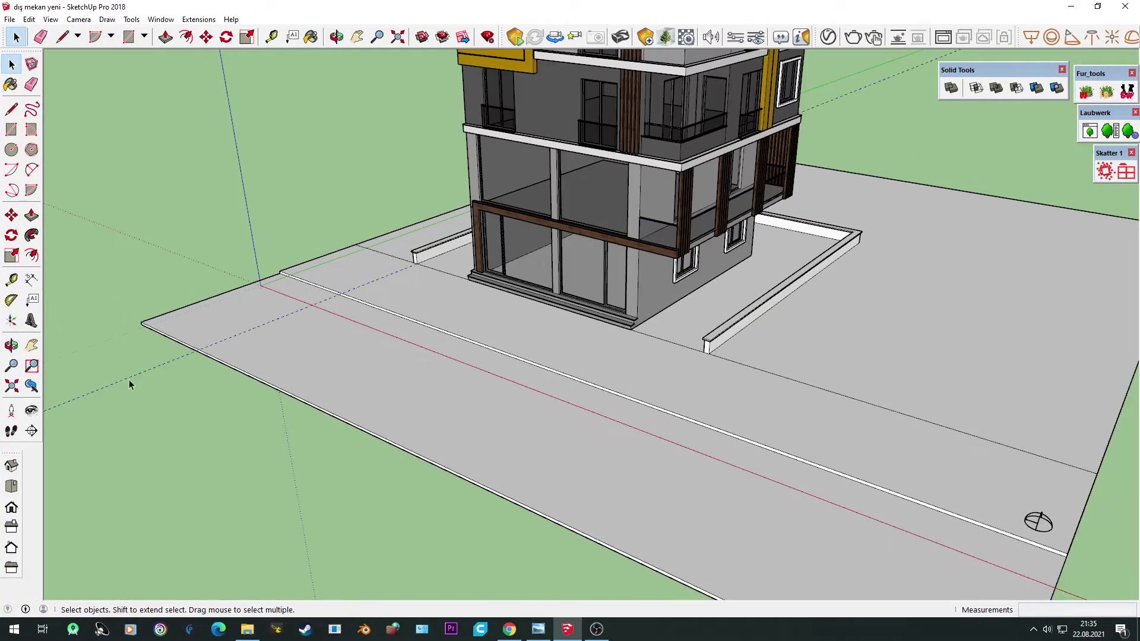
scroll(176, 367, down, 2)
mouse_move(176, 367)
middle_down()
mouse_move(348, 315)
mouse_move(524, 355)
middle_up()
scroll(346, 312, down, 1)
key(ctrl+a)
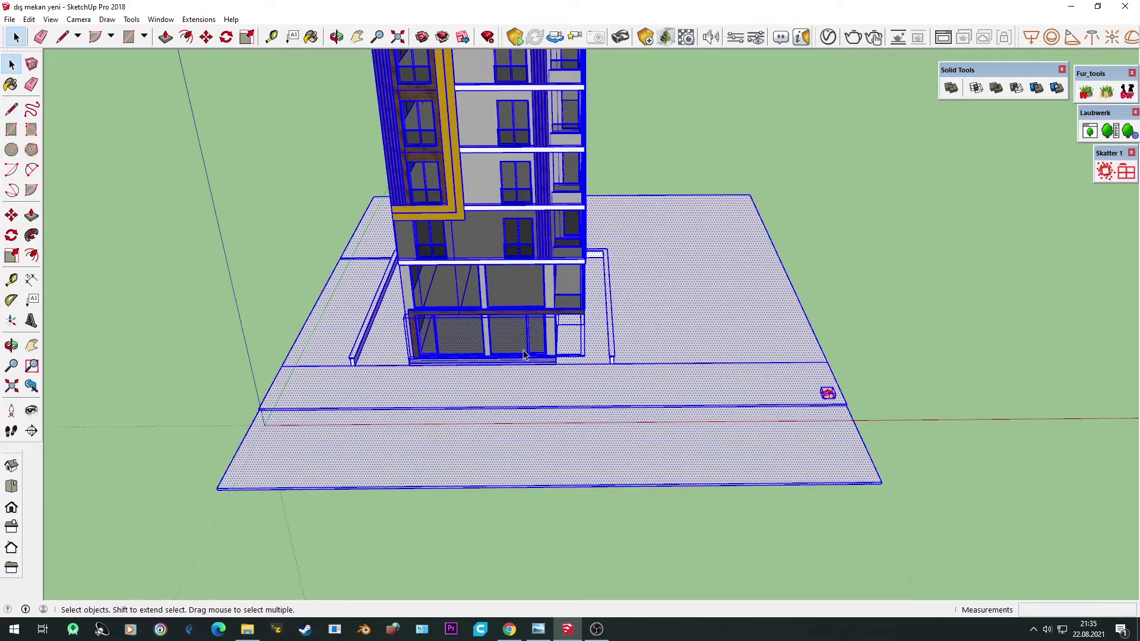
key(m)
click(218, 489)
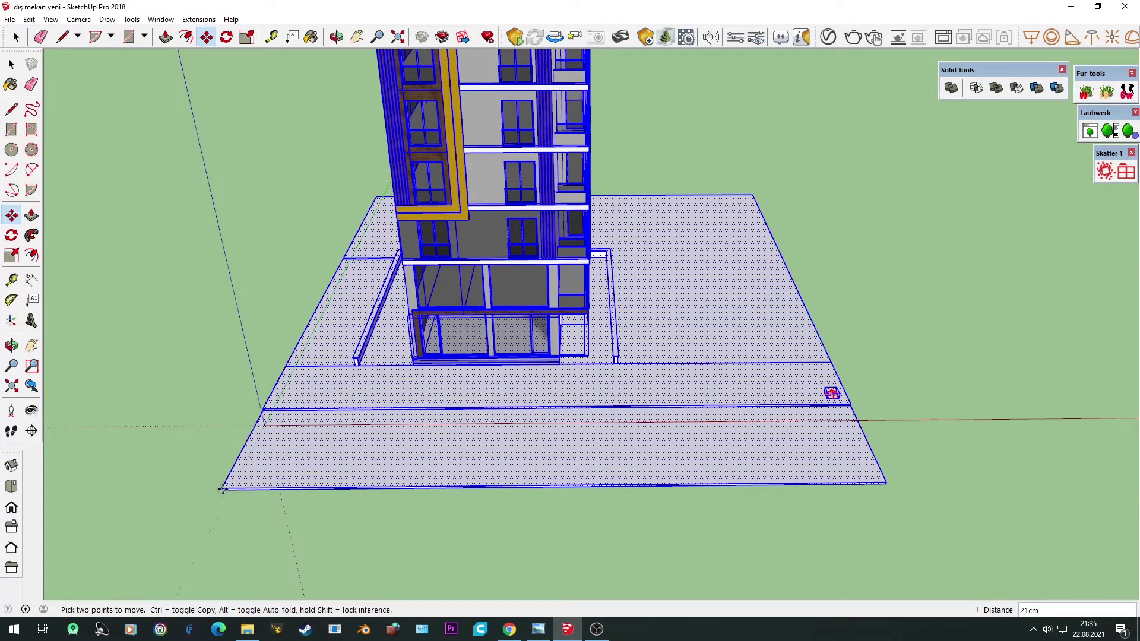
click(259, 425)
key(space)
click(208, 379)
Step: Orbit the shifted model and compare it with the reference render in Photo Viewer
mouse_move(208, 380)
middle_down()
mouse_move(542, 430)
mouse_move(347, 412)
middle_up()
scroll(296, 308, up, 2)
mouse_move(418, 400)
middle_down()
mouse_move(511, 364)
mouse_move(520, 436)
middle_up()
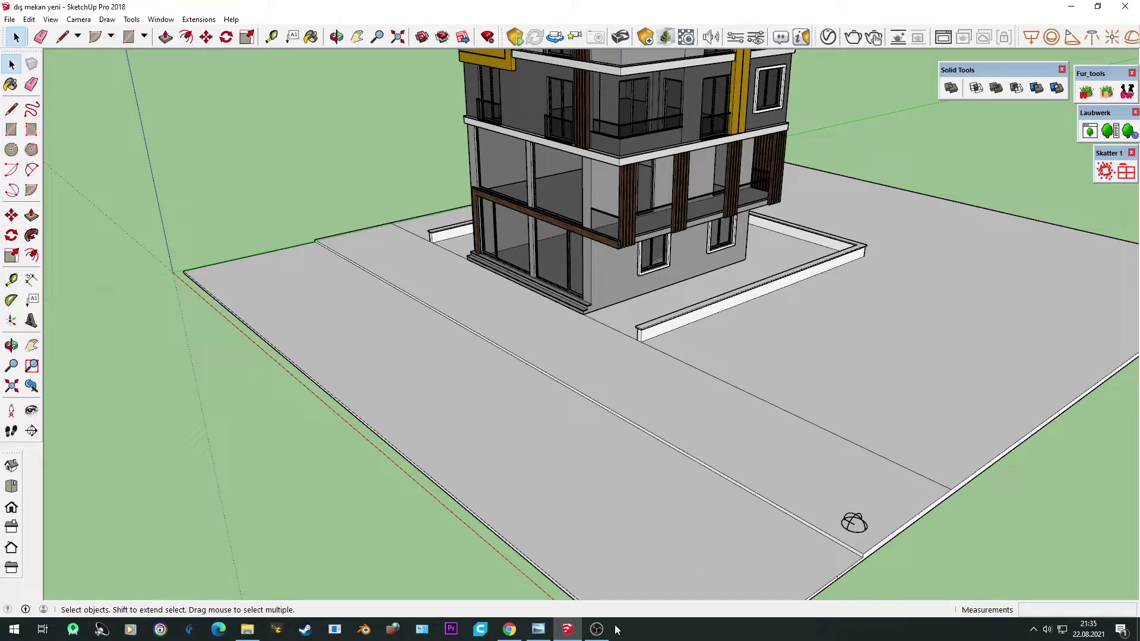
click(538, 629)
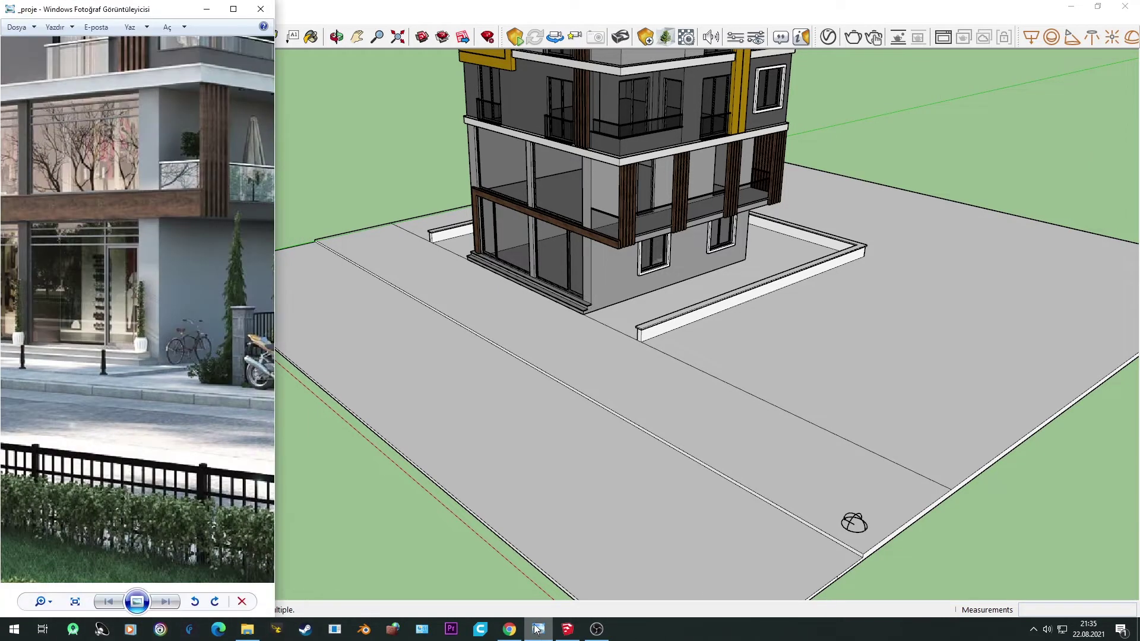
drag(261, 333, 164, 364)
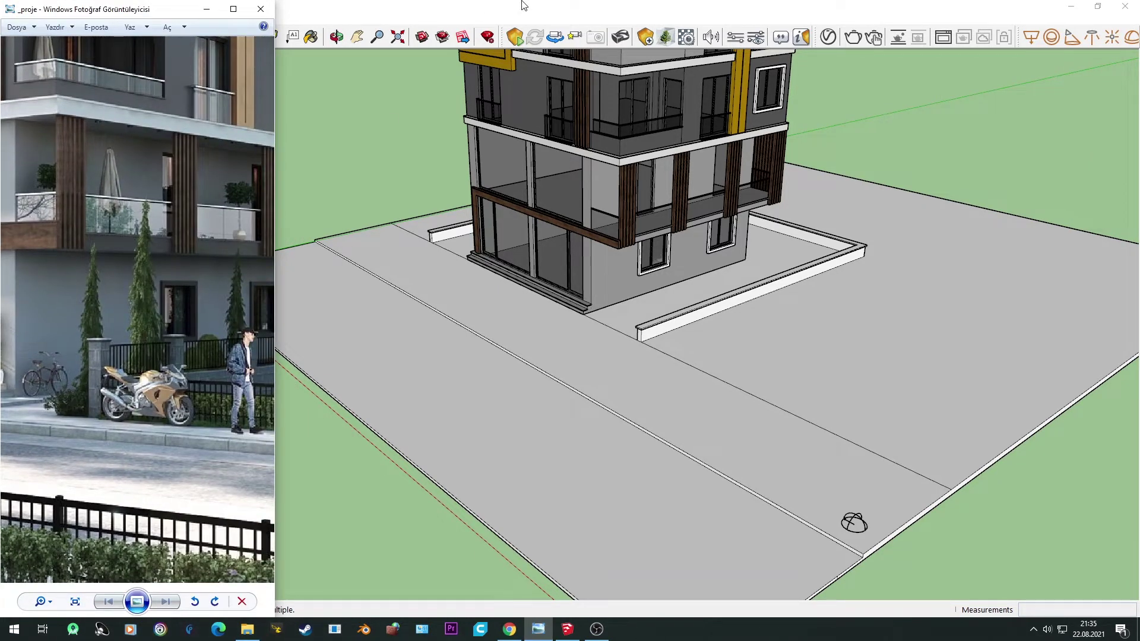
click(523, 5)
scroll(676, 298, up, 3)
scroll(618, 351, up, 2)
Step: Draw a 20×20 square at the low wall's end, then abandon its extrusion
scroll(598, 369, up, 2)
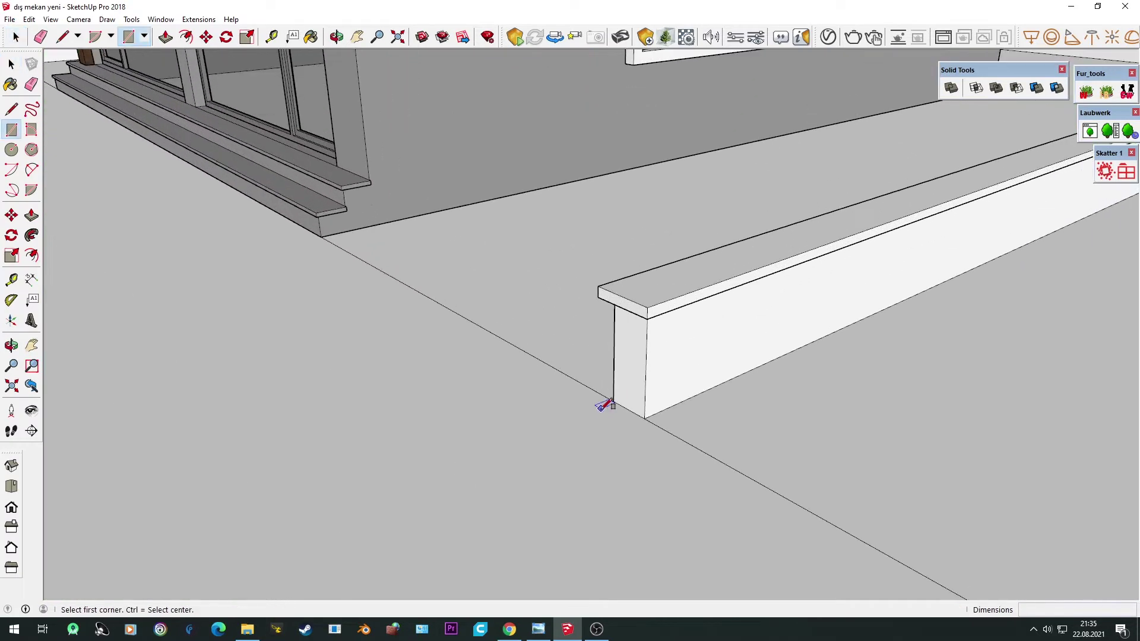
click(613, 401)
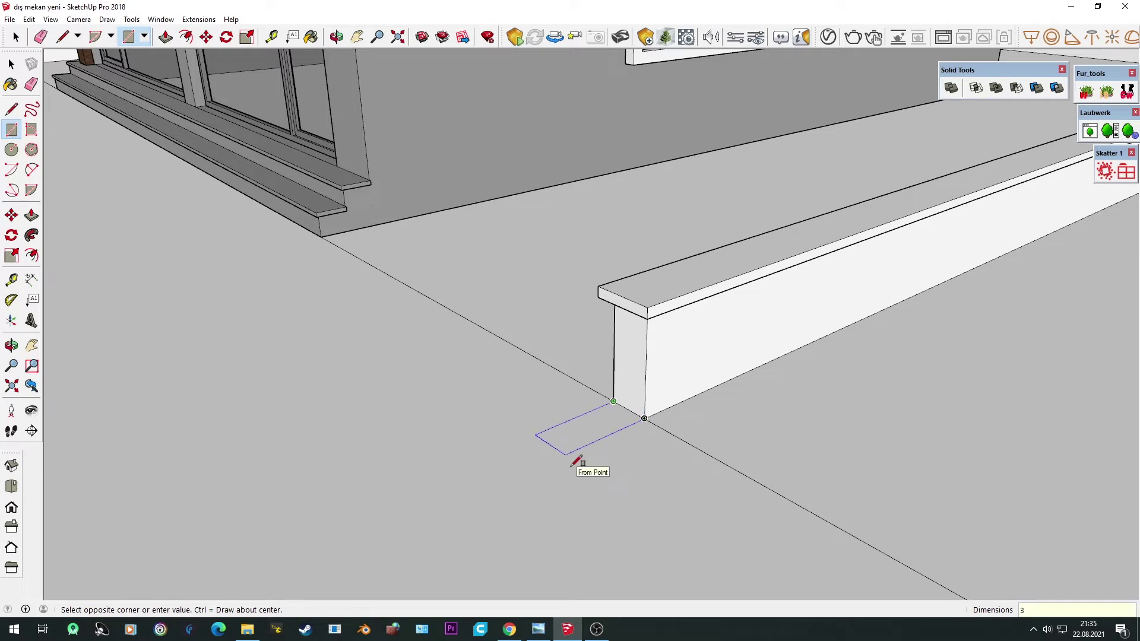
text(;20)
key(Return)
key(p)
click(601, 413)
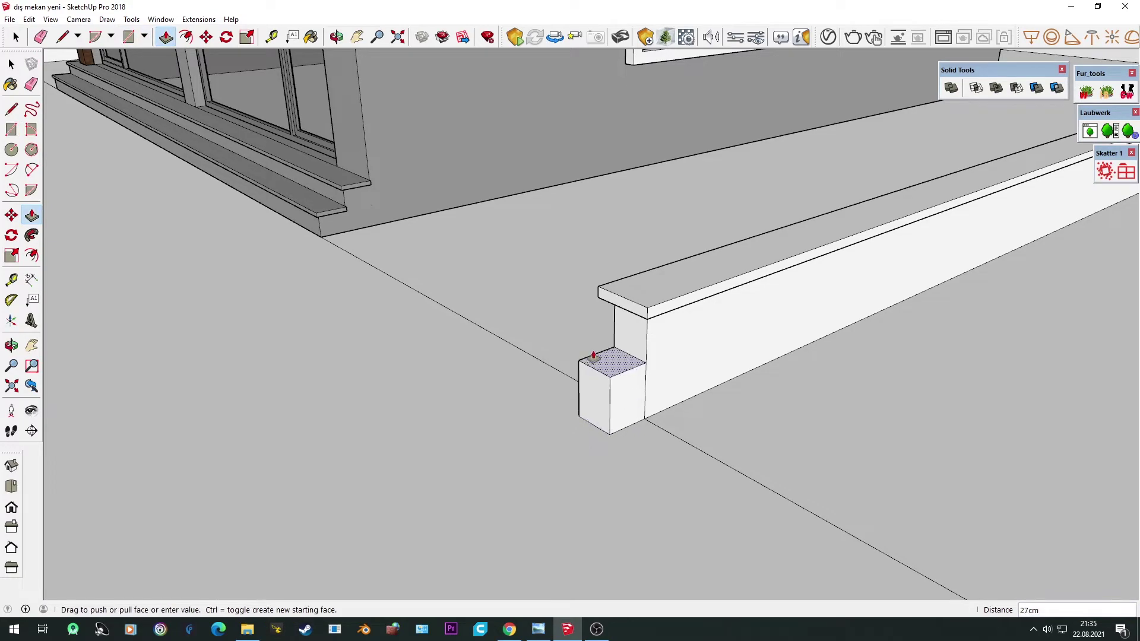
key(space)
Step: Make the floor face inside the low wall into a group
click(656, 383)
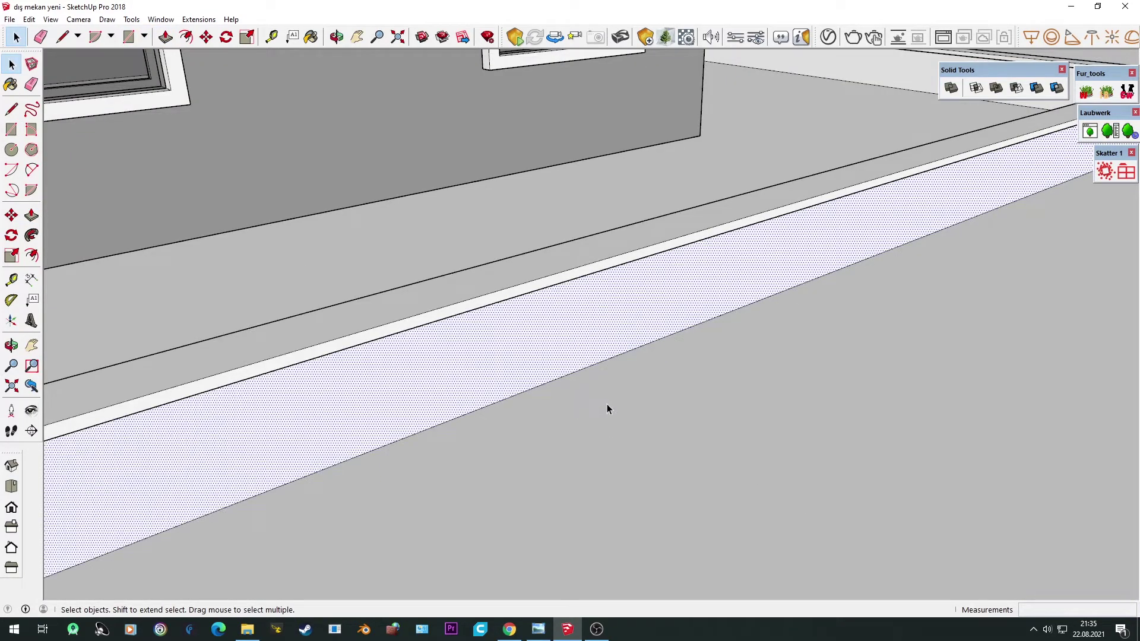
scroll(607, 404, down, 5)
click(599, 409)
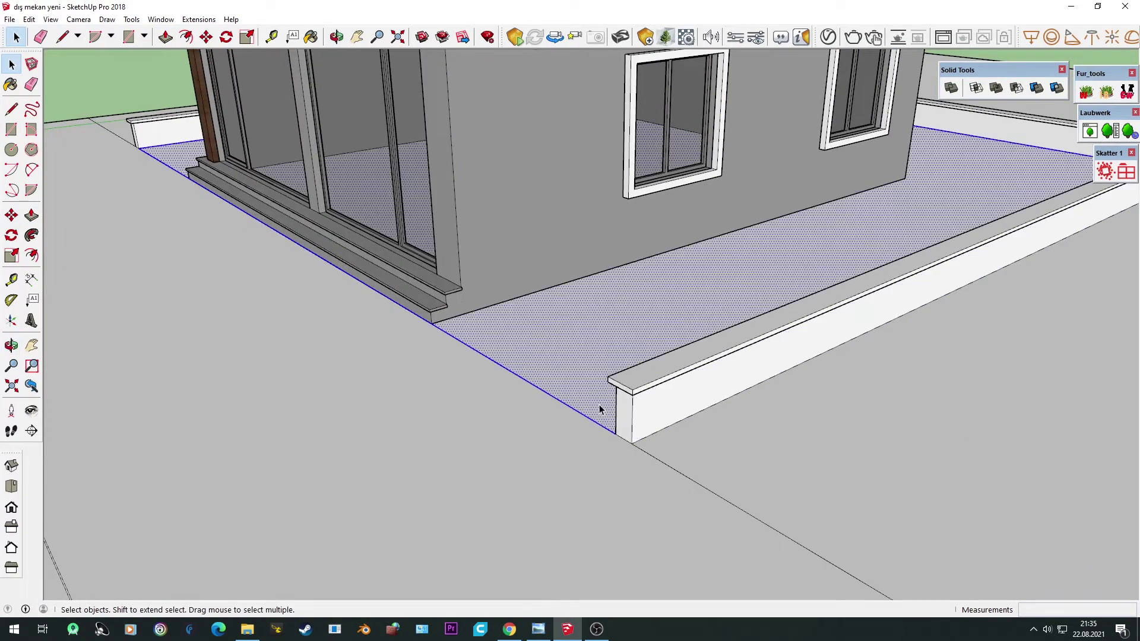
right_click(600, 408)
click(639, 265)
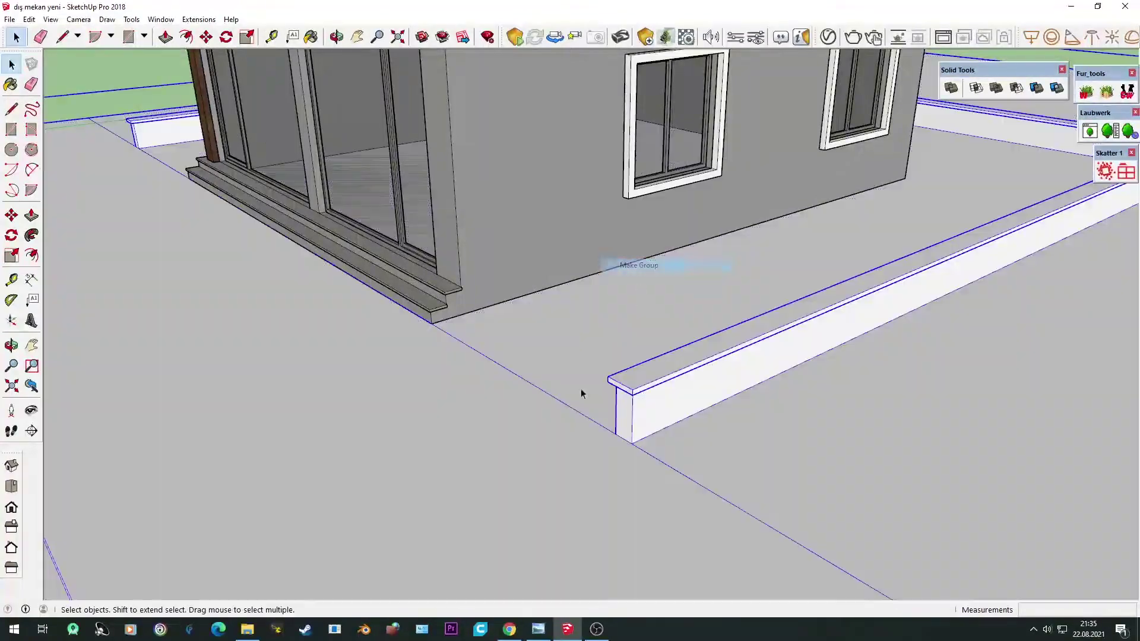
Step: Start a 20 cm rectangle for the post base, then cancel it
key(e)
key(r)
click(571, 435)
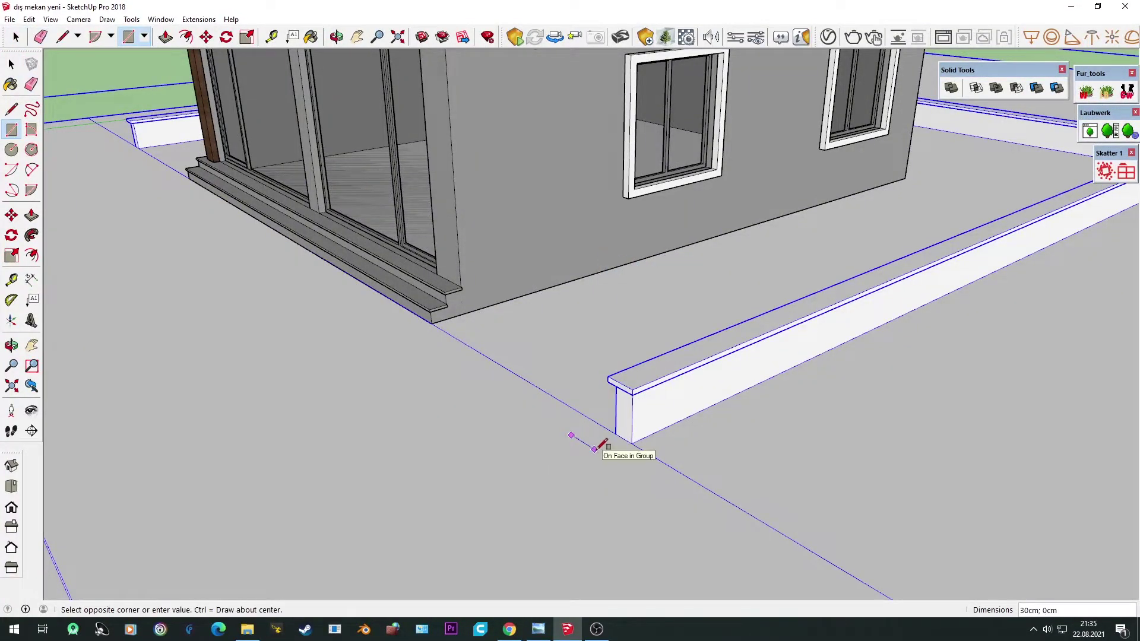
text(20;20)
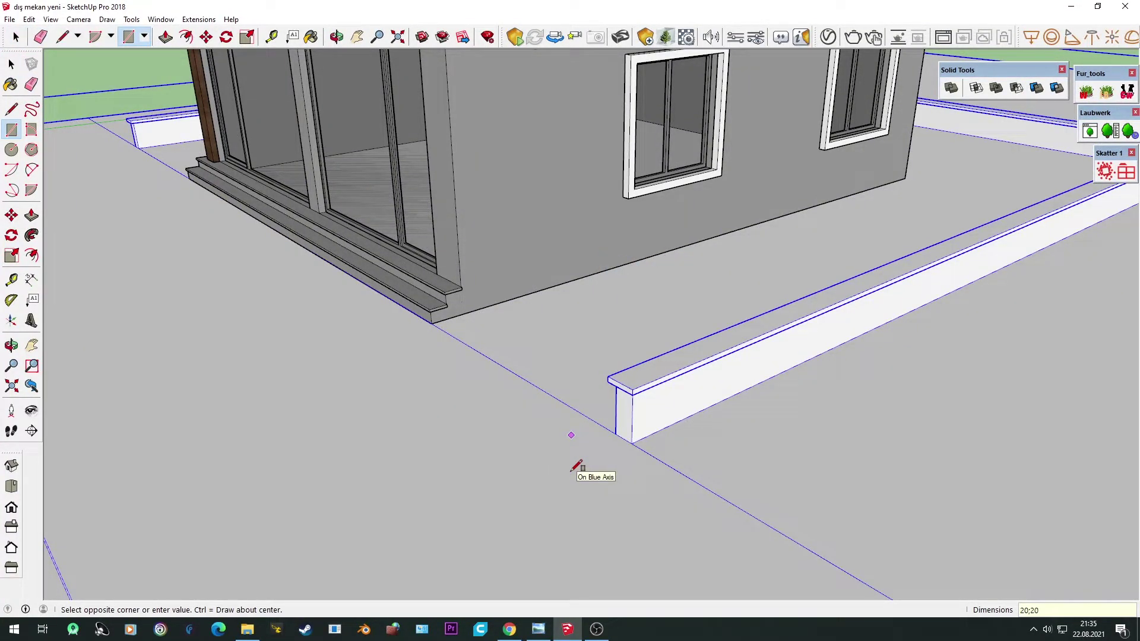
scroll(577, 467, up, 3)
key(Escape)
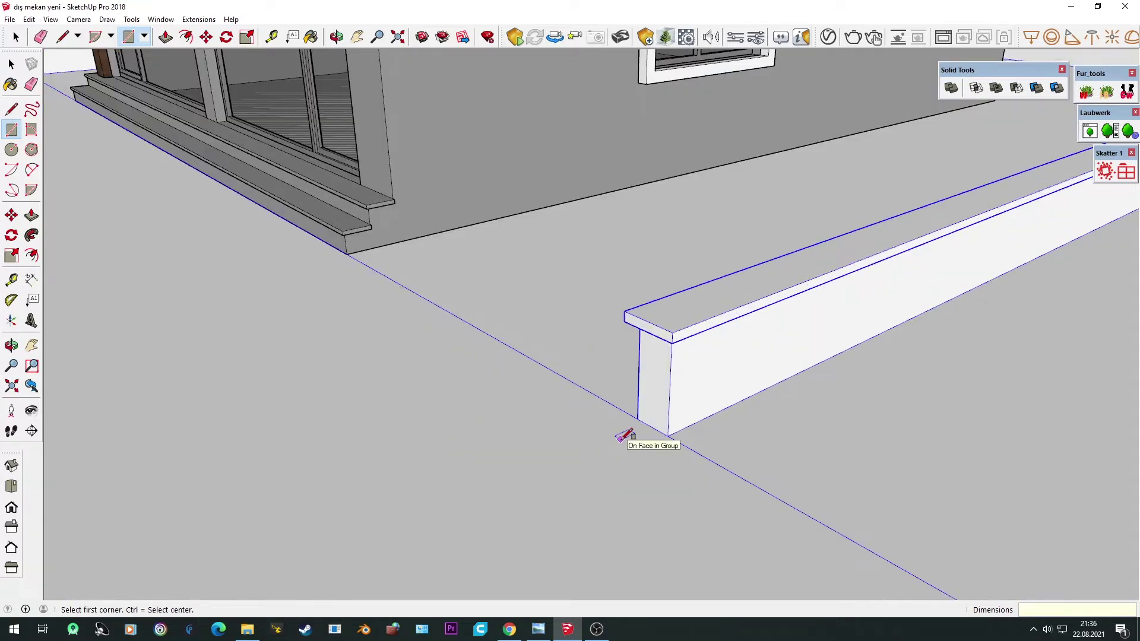
Step: Draw the 20×20 cm post base beside the wall end and pull it up into a tall post
click(613, 440)
text(20)
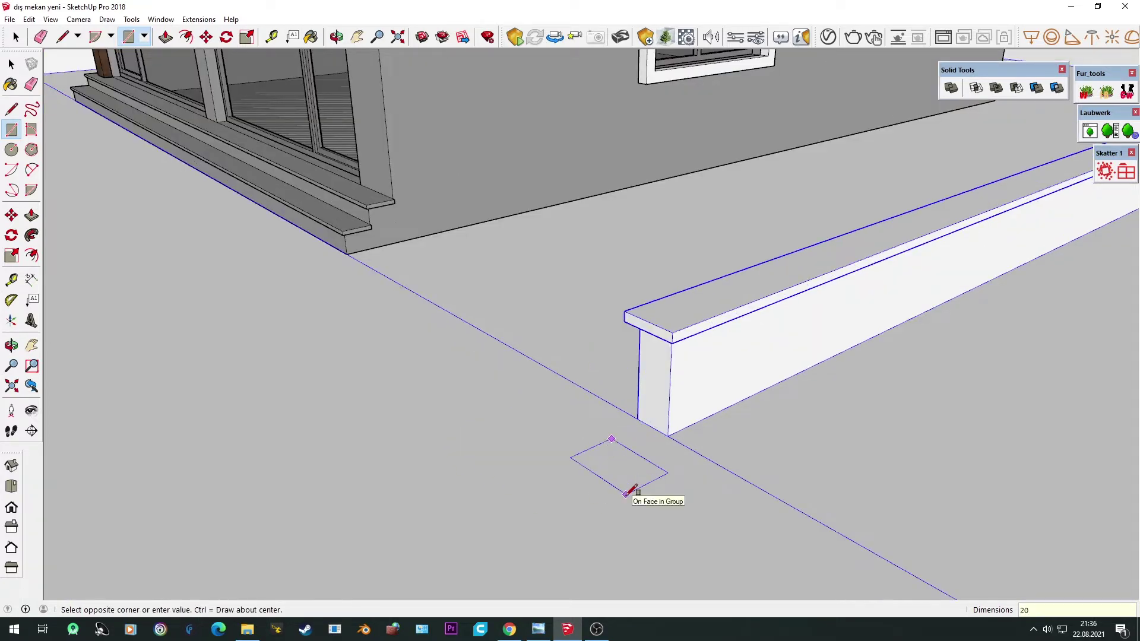
text(;20)
key(p)
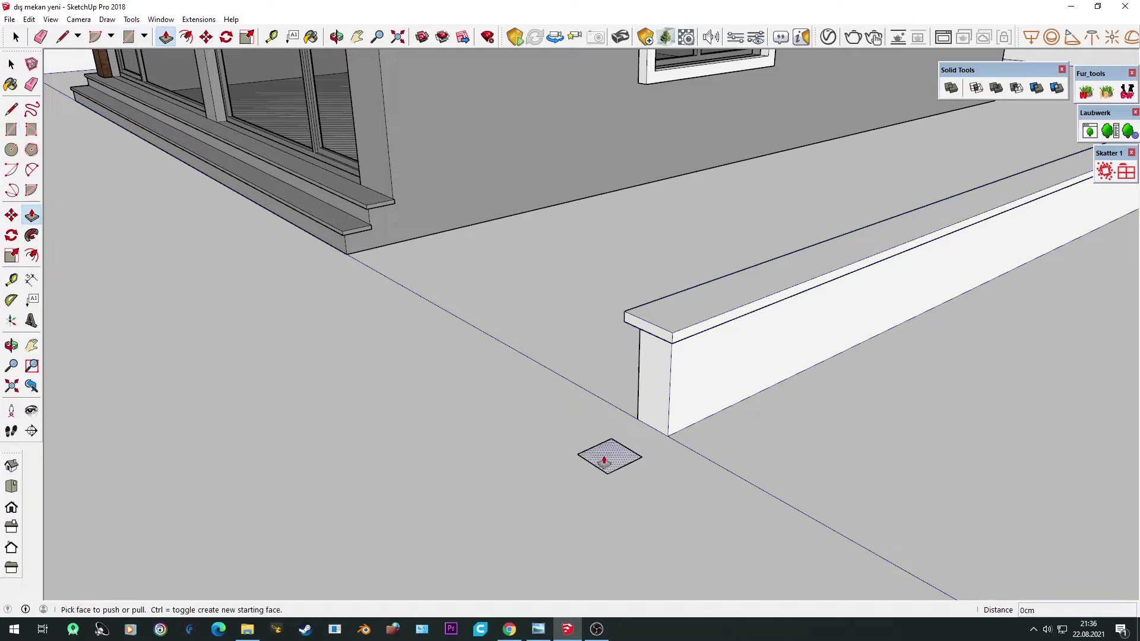
mouse_move(608, 458)
mouse_down()
mouse_move(617, 334)
mouse_move(671, 239)
mouse_up()
key(space)
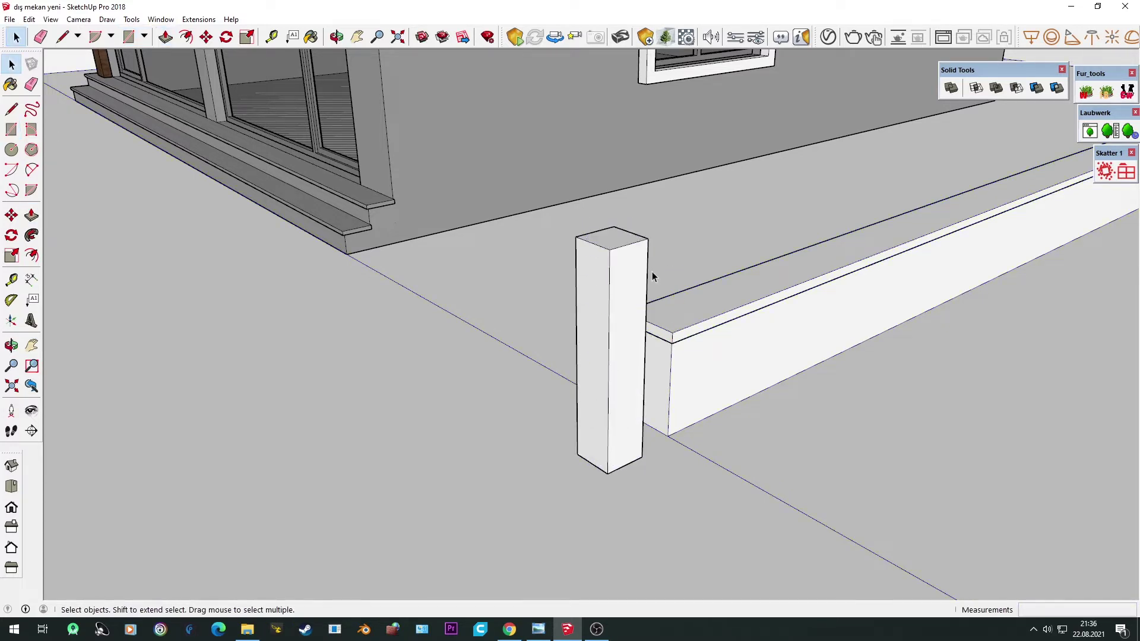
scroll(612, 245, up, 2)
scroll(628, 240, up, 2)
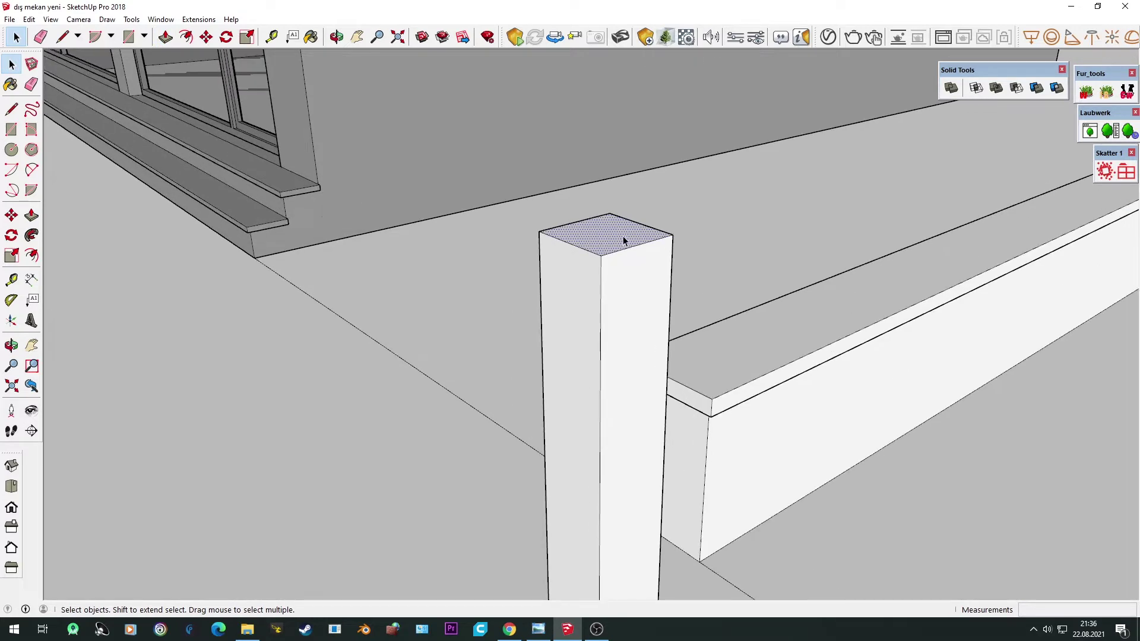
Step: Raise the post top 10 cm and push the band outward on both sides into a cap
drag(610, 239, 620, 205)
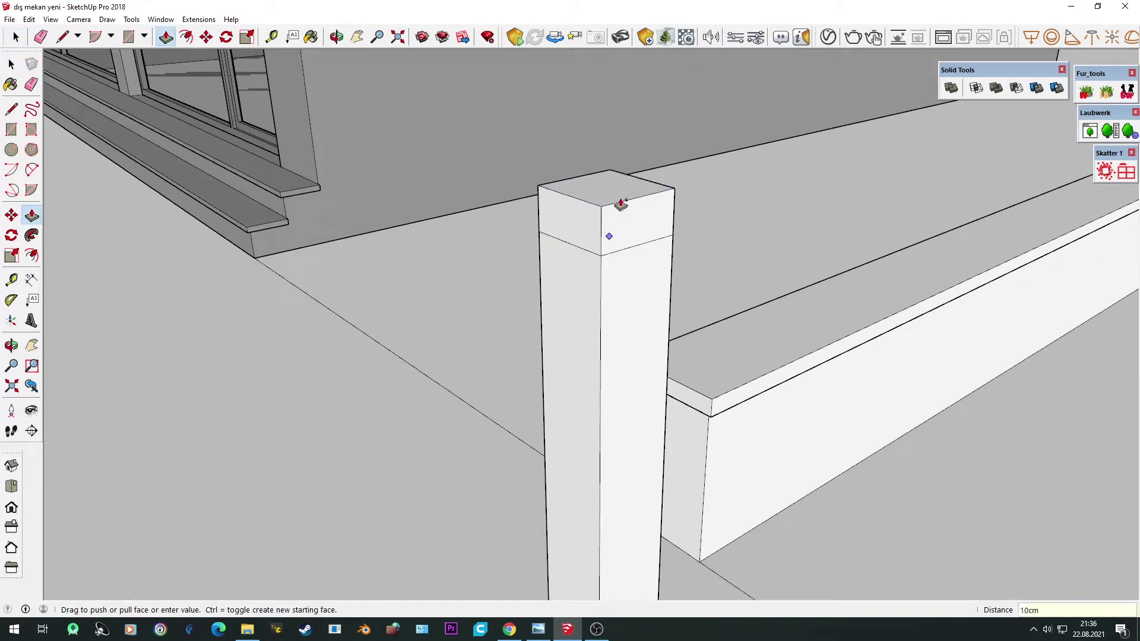
middle_drag(620, 205, 617, 233)
drag(619, 233, 640, 246)
text(5)
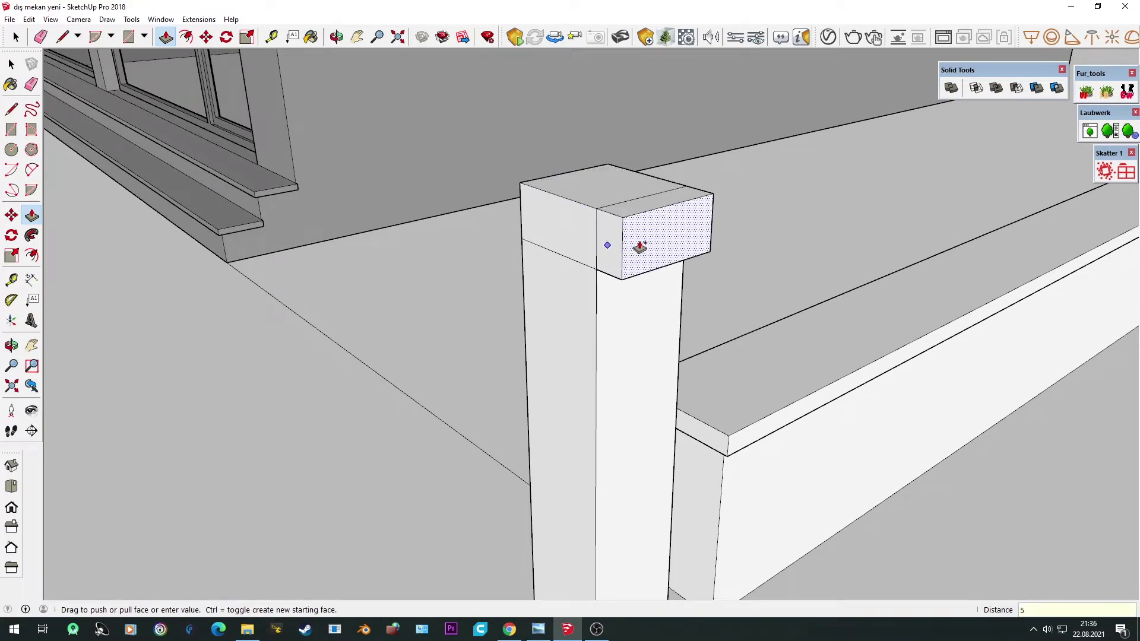
key(Return)
double_click(547, 246)
scroll(547, 247, up, 3)
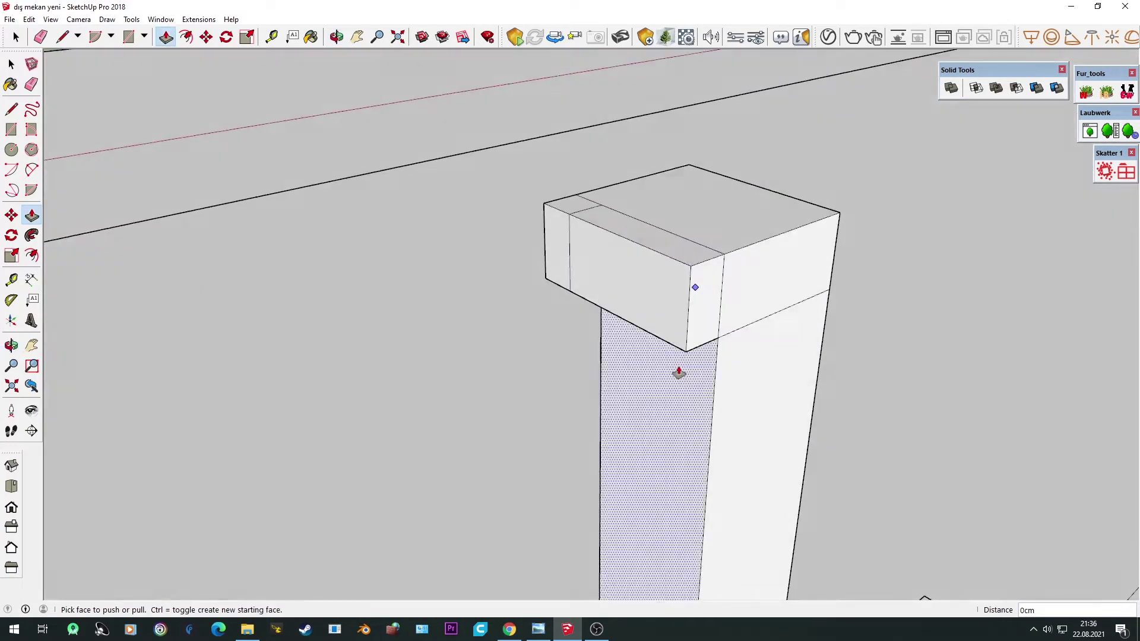
Step: Erase the two leftover seam lines on the cap and right-click the post
key(e)
mouse_move(700, 302)
middle_down()
mouse_move(629, 402)
mouse_move(456, 346)
middle_up()
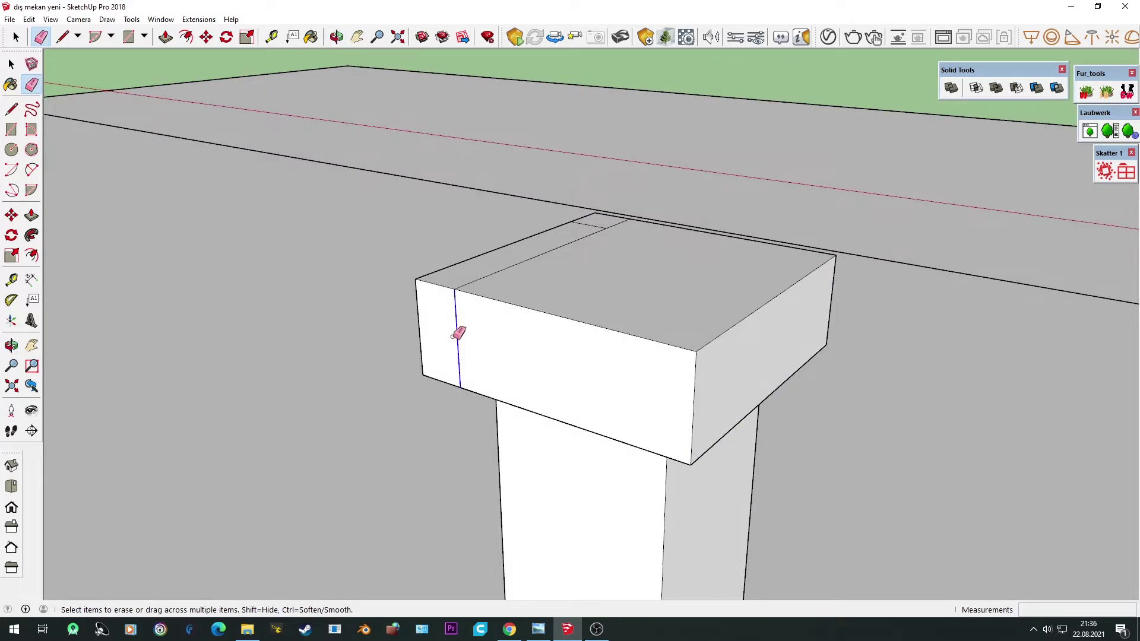
click(509, 264)
mouse_move(509, 264)
middle_down()
mouse_move(855, 412)
mouse_move(515, 226)
mouse_move(512, 376)
mouse_move(701, 318)
mouse_move(598, 535)
mouse_move(580, 479)
middle_up()
click(470, 237)
scroll(661, 445, down, 3)
key(space)
right_click(572, 496)
Step: Group the capped post and move it to the low wall's end
click(612, 359)
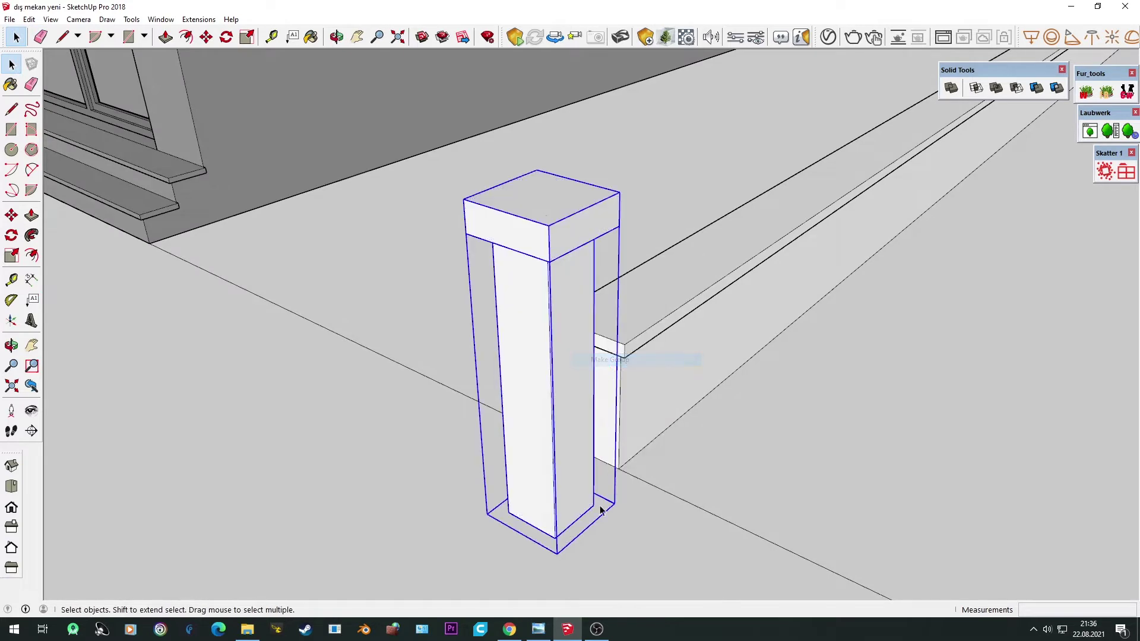
key(m)
click(556, 552)
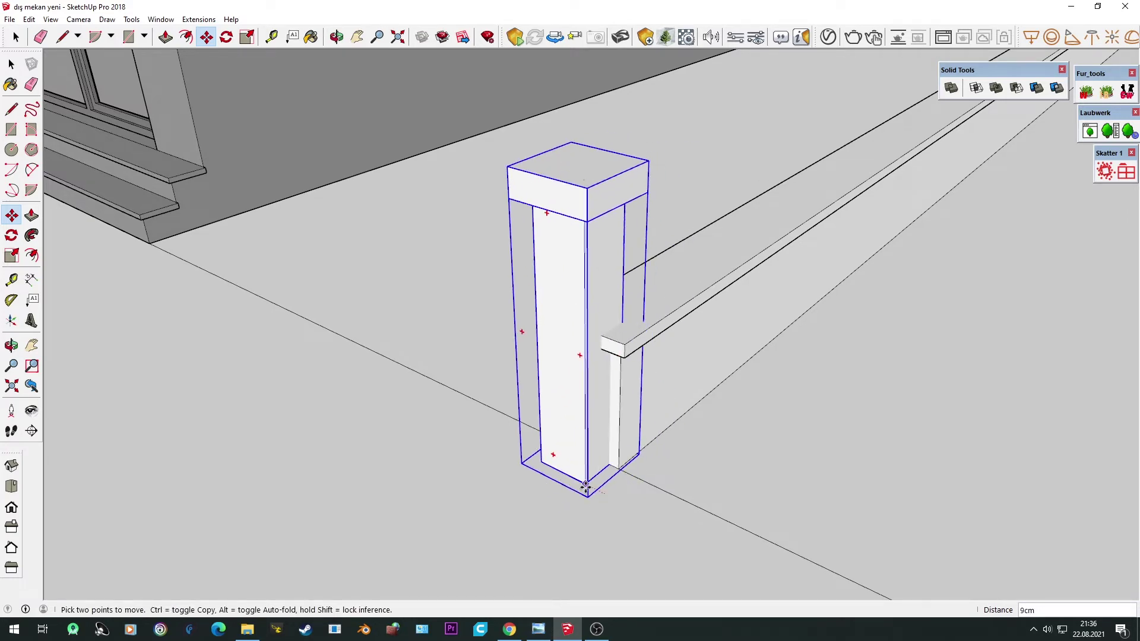
click(619, 467)
key(space)
click(428, 447)
Step: Copy the post from its base corner to the wall's far end
middle_drag(487, 476, 319, 224)
scroll(407, 364, up, 4)
mouse_move(491, 436)
middle_down()
mouse_move(420, 601)
mouse_move(404, 508)
middle_up()
key(m)
click(373, 513)
key(ctrl)
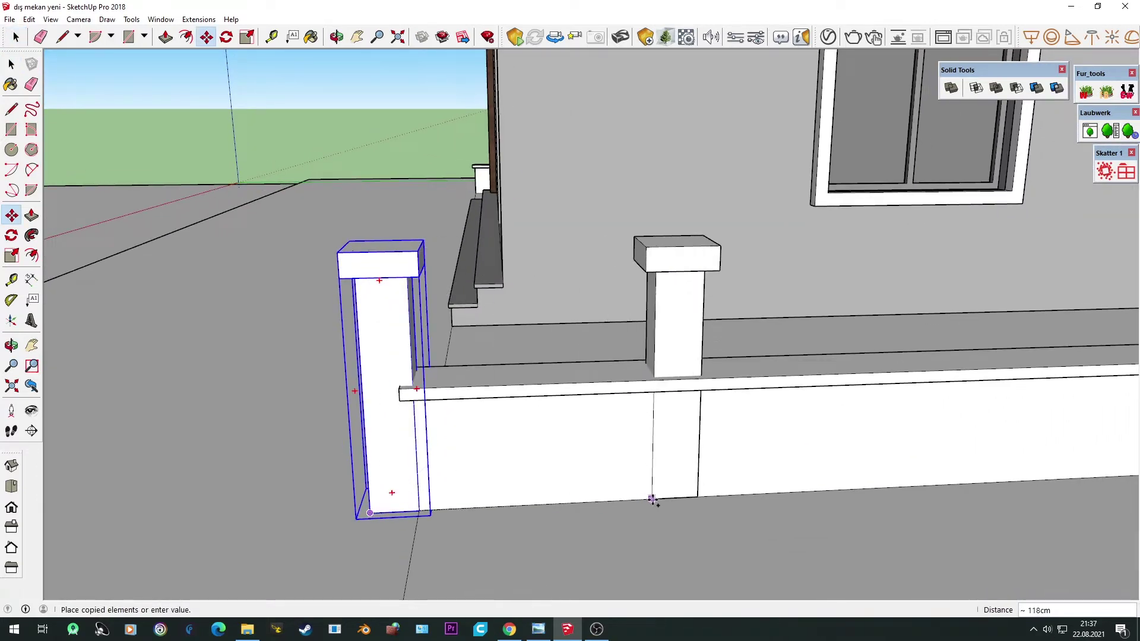
click(812, 497)
text(x10)
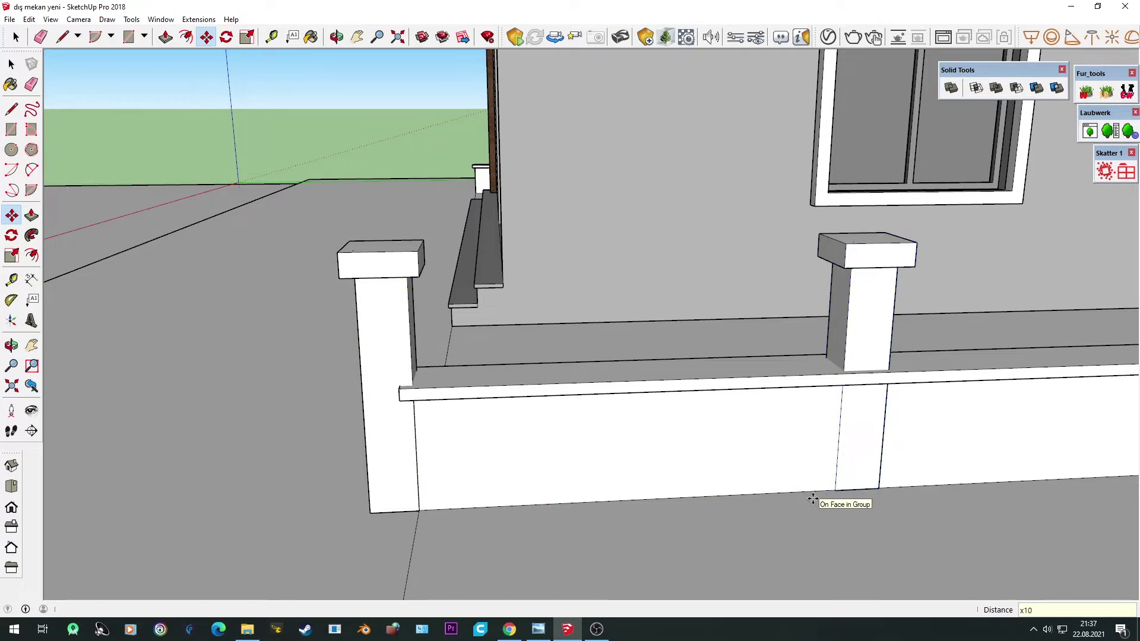
Step: Delete the three stray posts standing away from the fence
scroll(812, 498, down, 3)
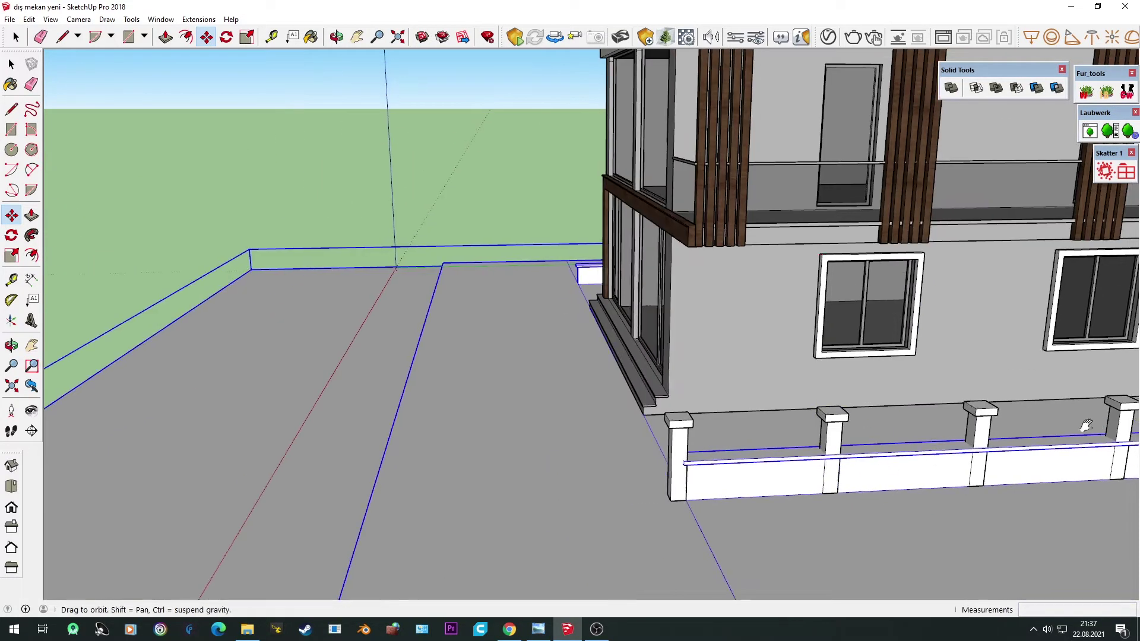
middle_drag(812, 497, 730, 453)
scroll(730, 453, down, 3)
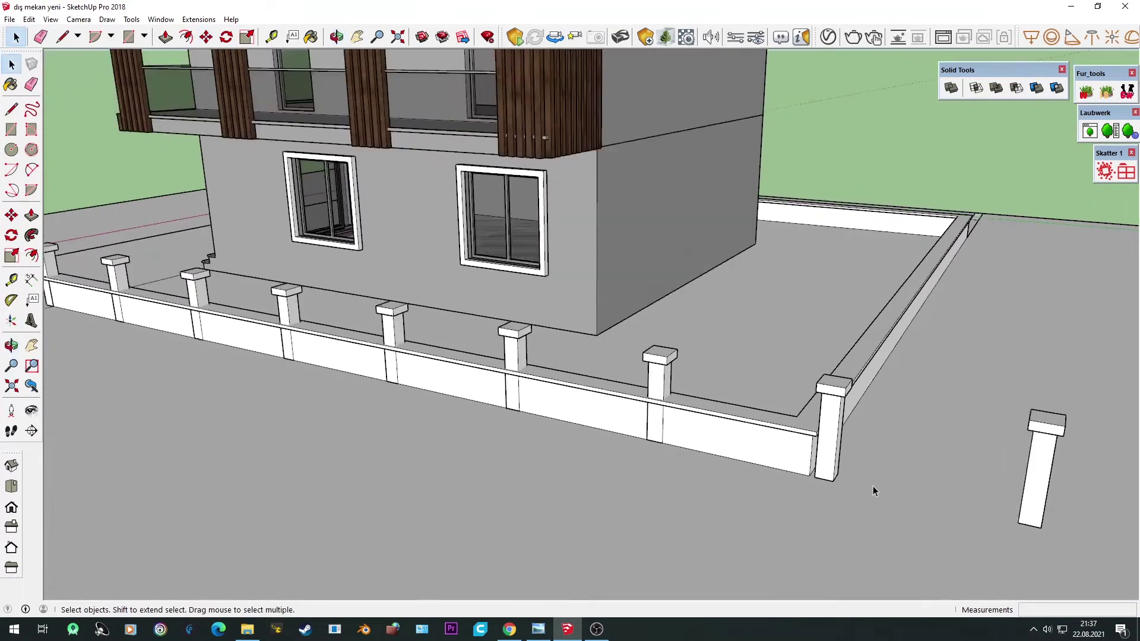
mouse_move(871, 482)
middle_down()
mouse_move(532, 518)
mouse_move(640, 408)
middle_up()
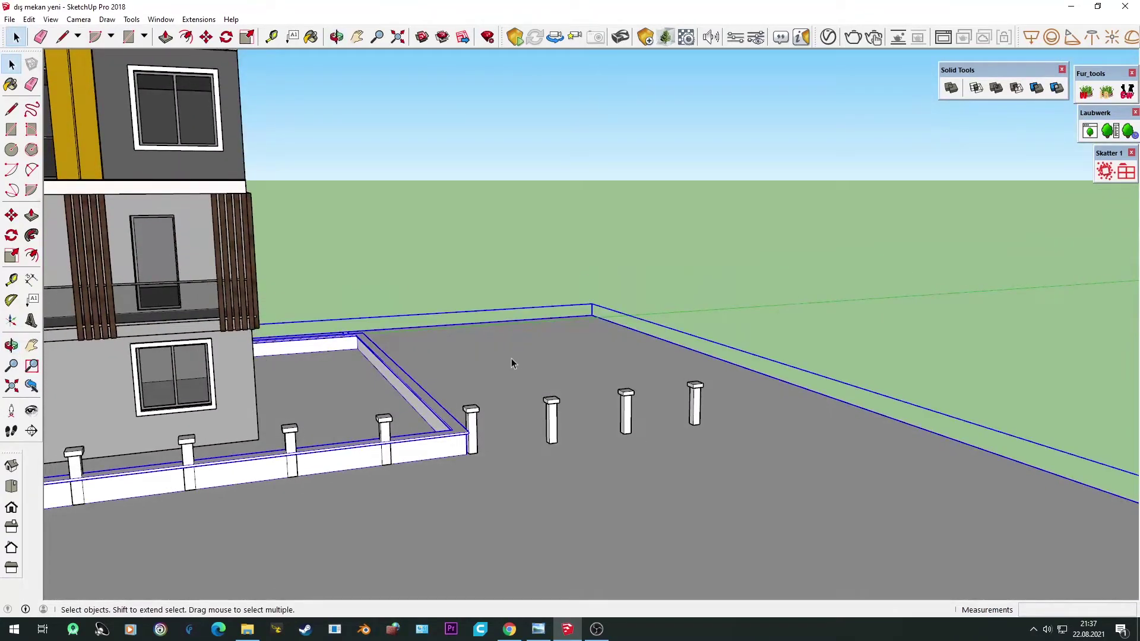
key(Delete)
scroll(644, 432, up, 2)
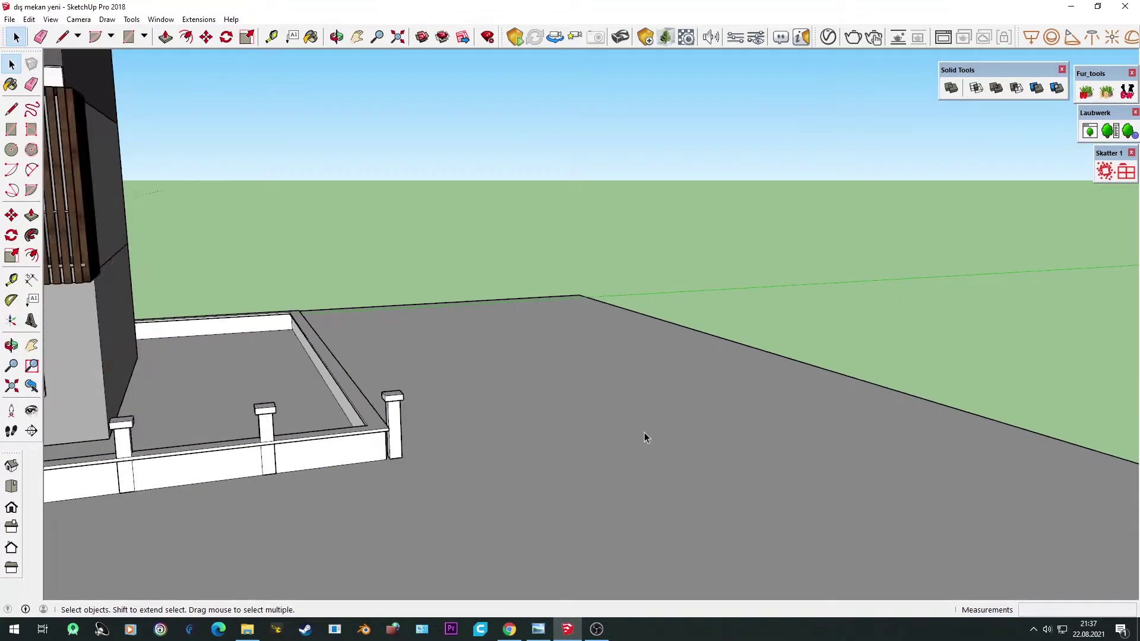
scroll(505, 445, up, 2)
Step: Copy a fence post 200 cm along the low wall
key(m)
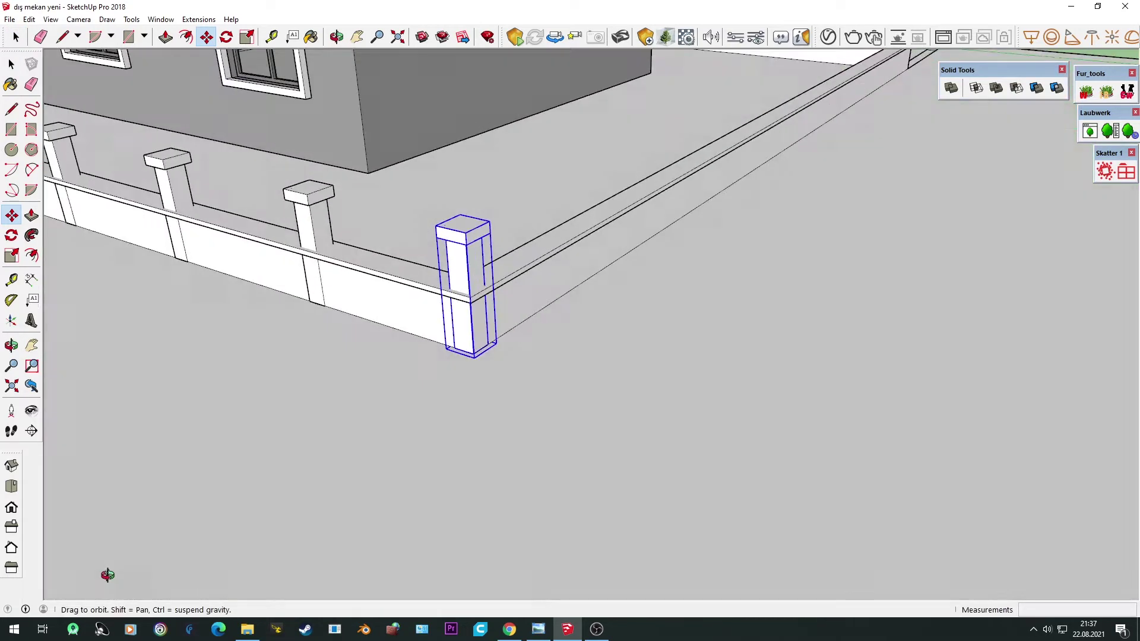
mouse_move(383, 462)
middle_down()
mouse_move(512, 328)
mouse_move(462, 488)
middle_up()
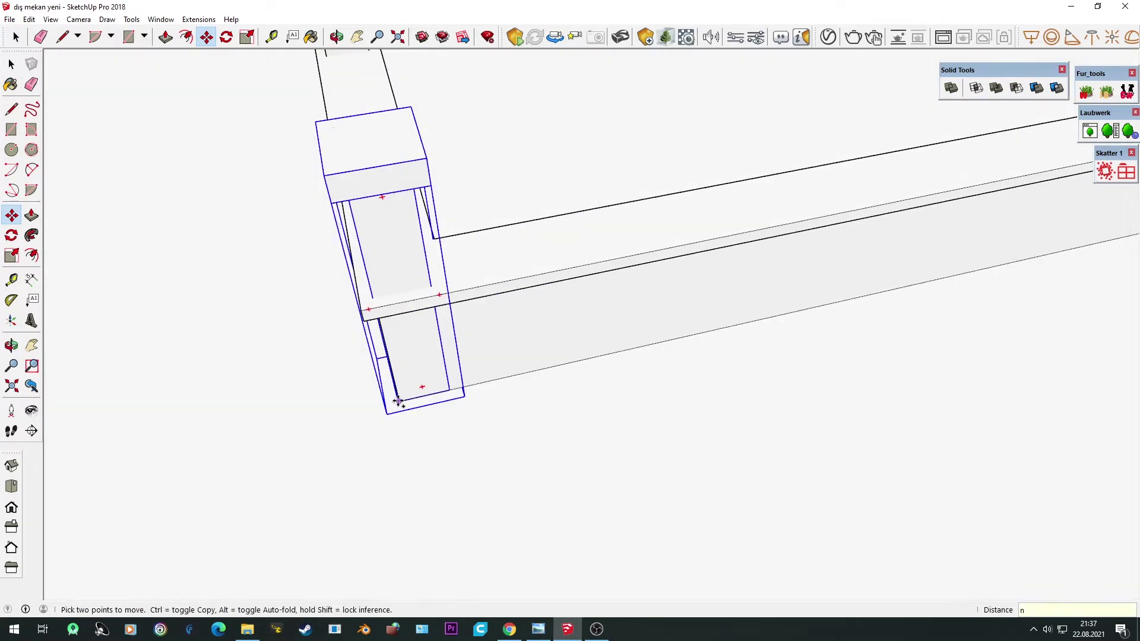
click(398, 402)
text(00)
key(Return)
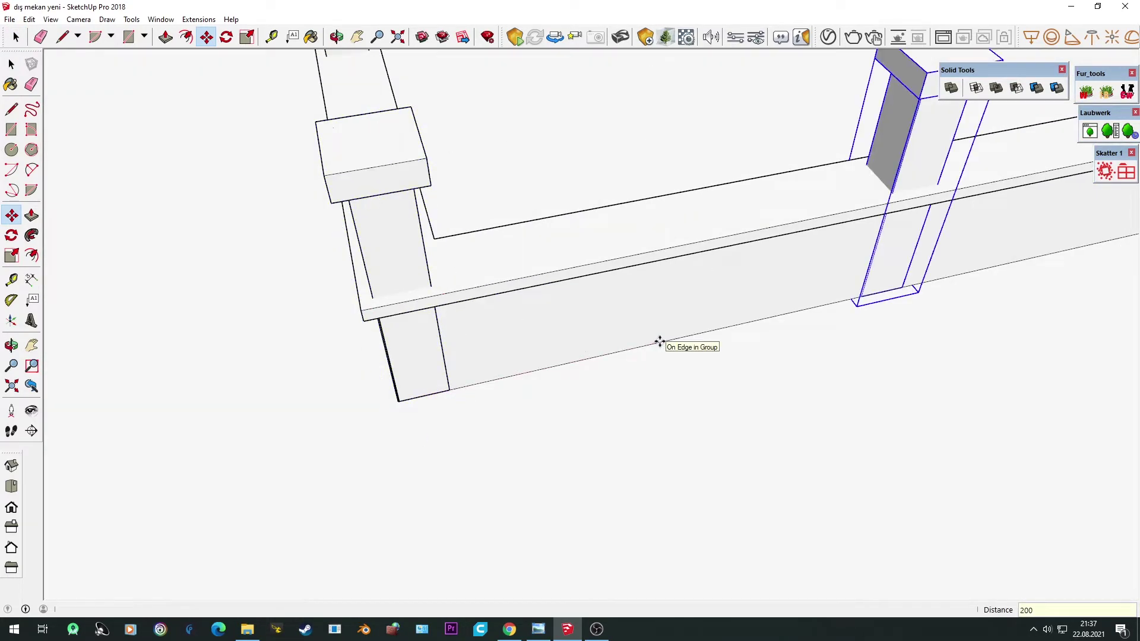
scroll(660, 342, down, 3)
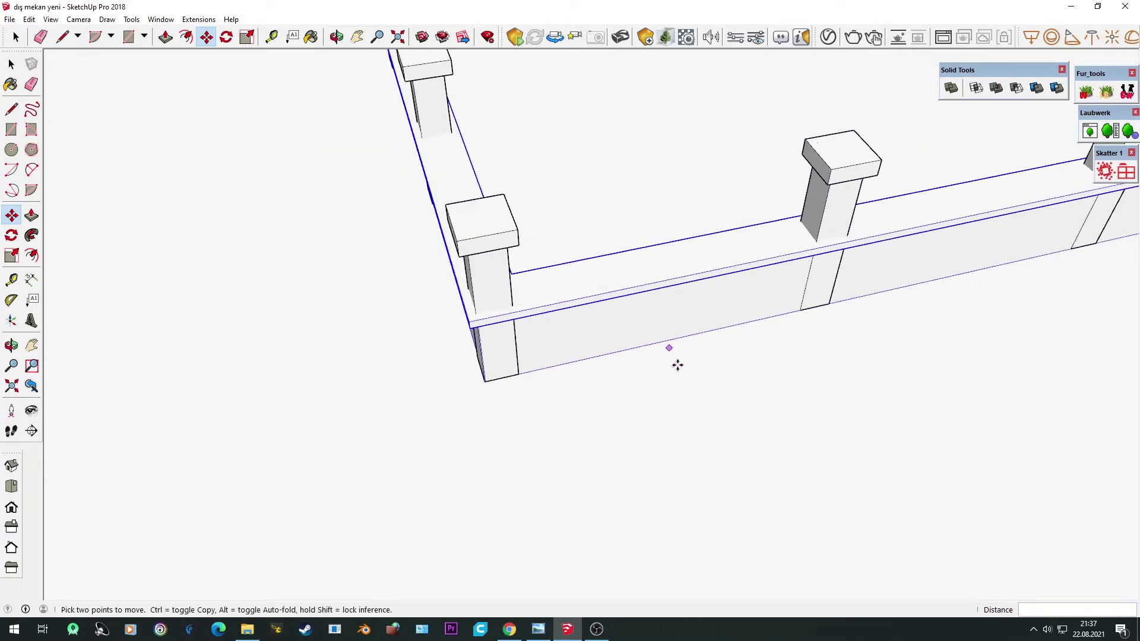
scroll(677, 364, down, 3)
mouse_move(711, 356)
middle_down()
mouse_move(759, 313)
mouse_move(913, 295)
mouse_move(763, 389)
middle_up()
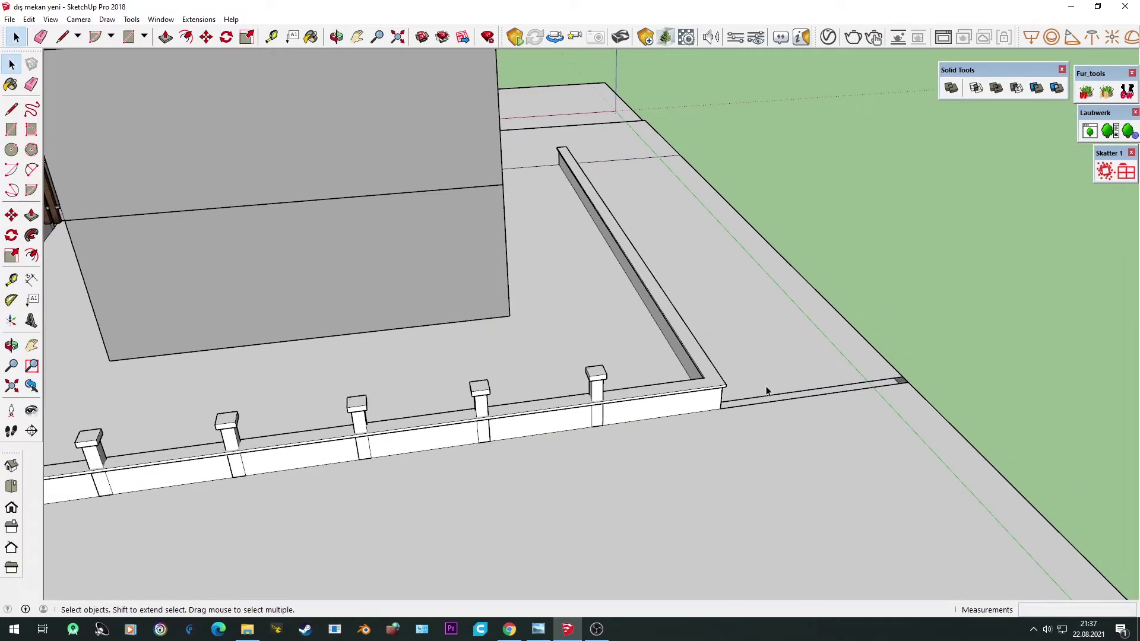
scroll(606, 394, up, 2)
scroll(644, 339, up, 2)
Step: Copy a front-wall post to the wall corner
click(645, 338)
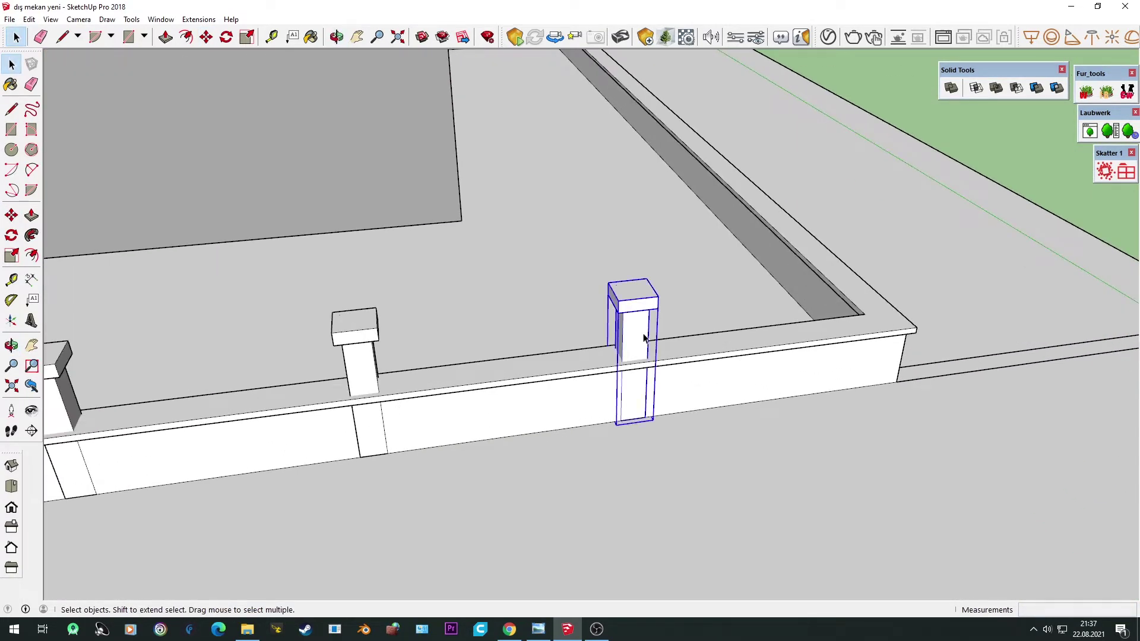
click(621, 421)
key(ctrl)
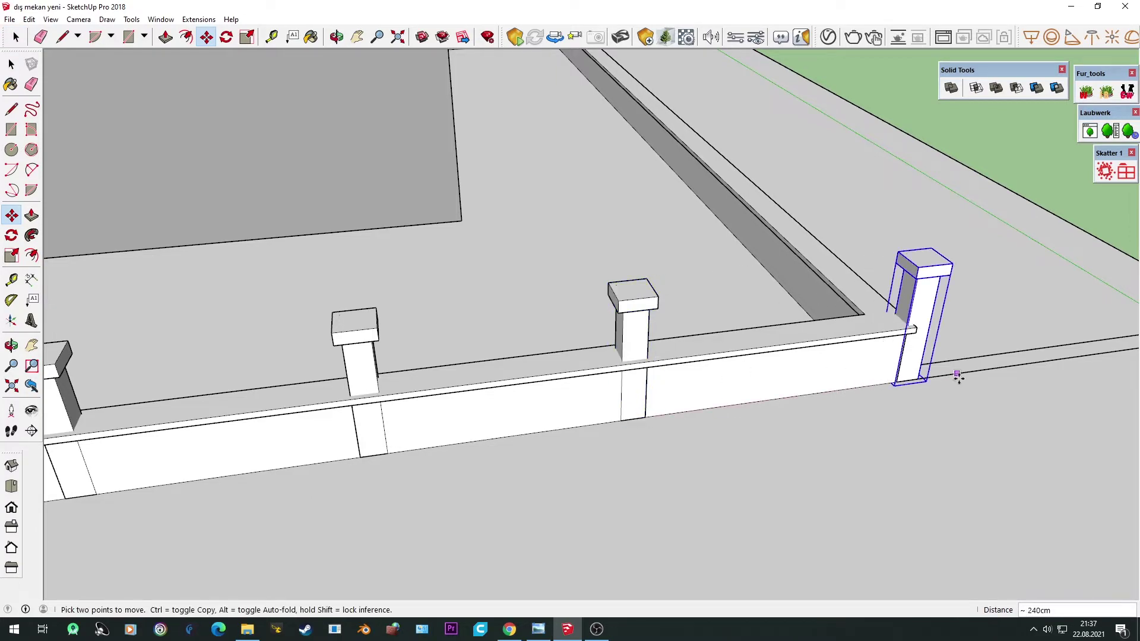
click(957, 376)
mouse_move(957, 376)
middle_down()
mouse_move(505, 348)
mouse_move(408, 305)
middle_up()
scroll(377, 534, up, 3)
scroll(364, 508, up, 2)
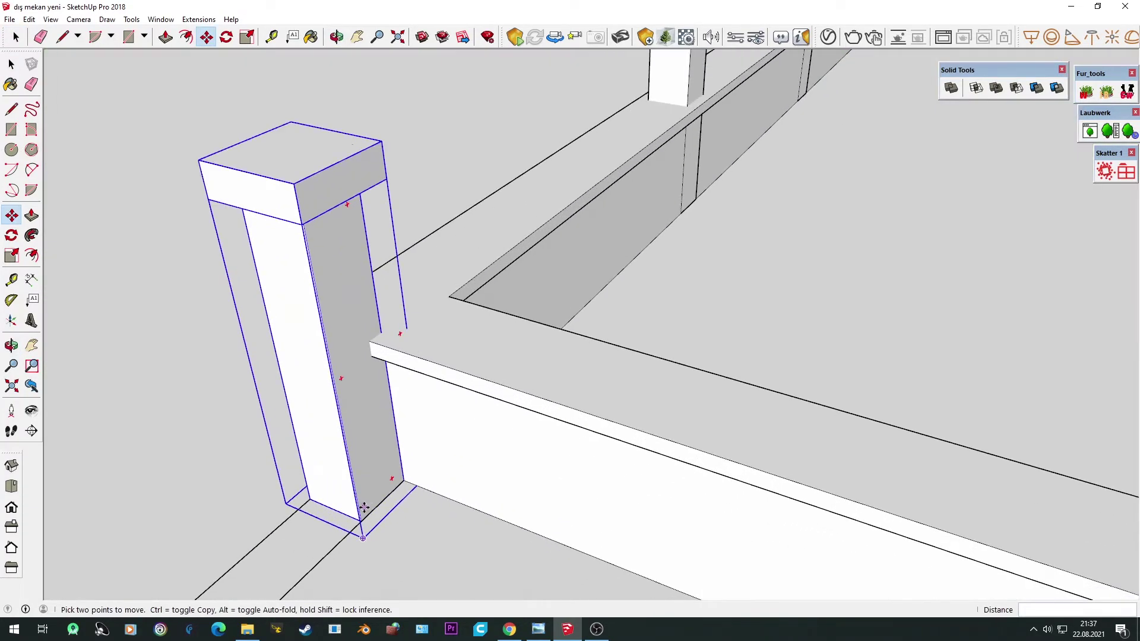
middle_drag(364, 508, 288, 522)
scroll(337, 436, up, 2)
Step: Start copying the corner post along the side wall
click(319, 450)
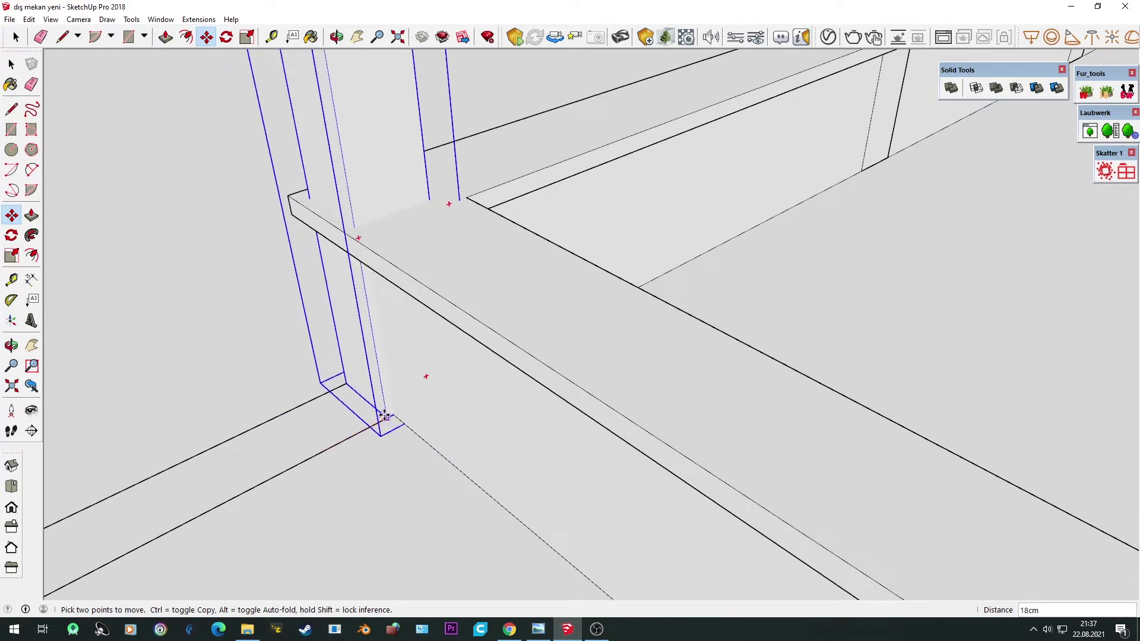
click(355, 383)
key(ctrl)
scroll(394, 453, down, 3)
scroll(452, 472, down, 3)
scroll(452, 522, down, 2)
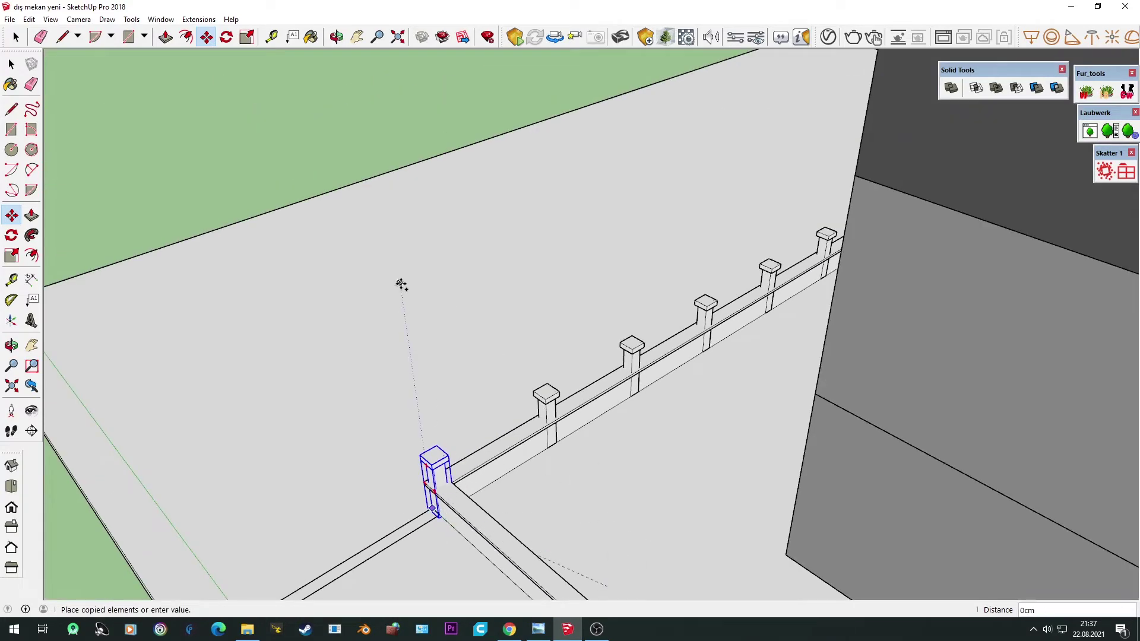
middle_drag(401, 284, 389, 242)
scroll(389, 242, down, 3)
Step: Place the corner-post copy at the far side-wall end with 200 cm spacing
scroll(784, 493, up, 4)
scroll(683, 475, up, 2)
click(596, 458)
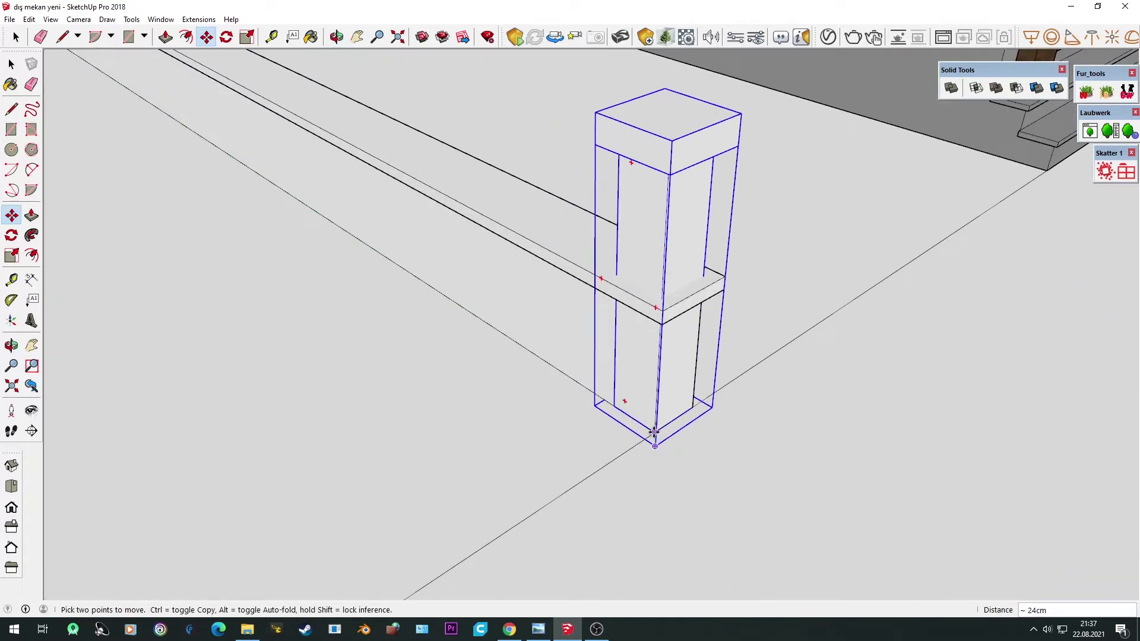
middle_drag(654, 432, 693, 433)
scroll(692, 433, up, 3)
text(2)
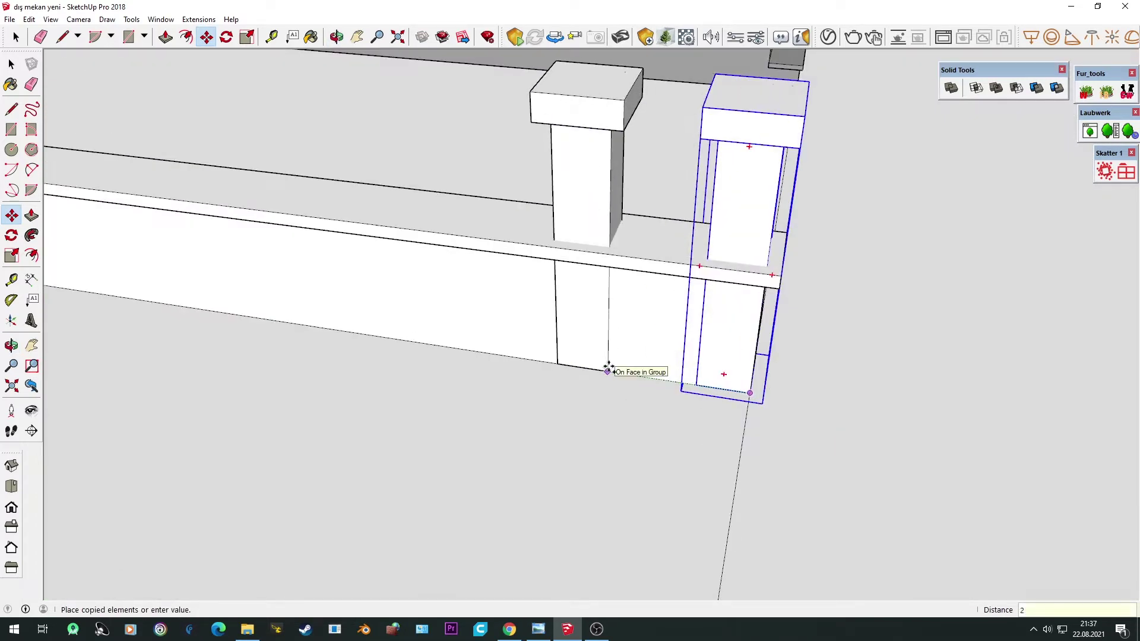
text(00)
key(Return)
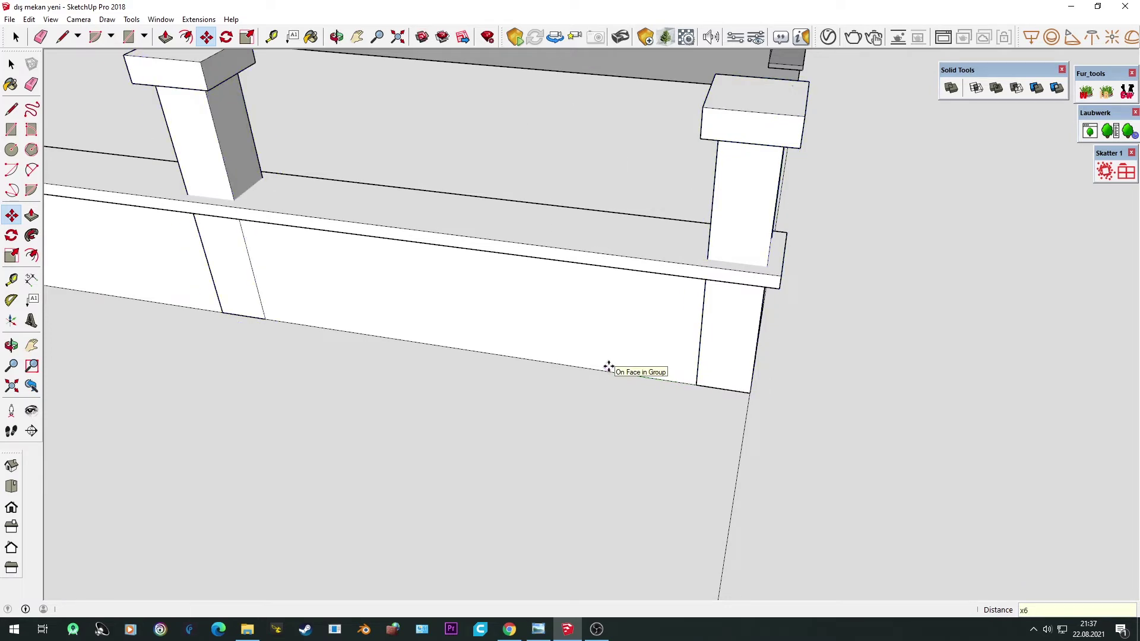
scroll(609, 366, down, 5)
middle_drag(591, 368, 173, 170)
key(space)
Step: Orbit around the block to review the posts along the walls and front fence corner
key(m)
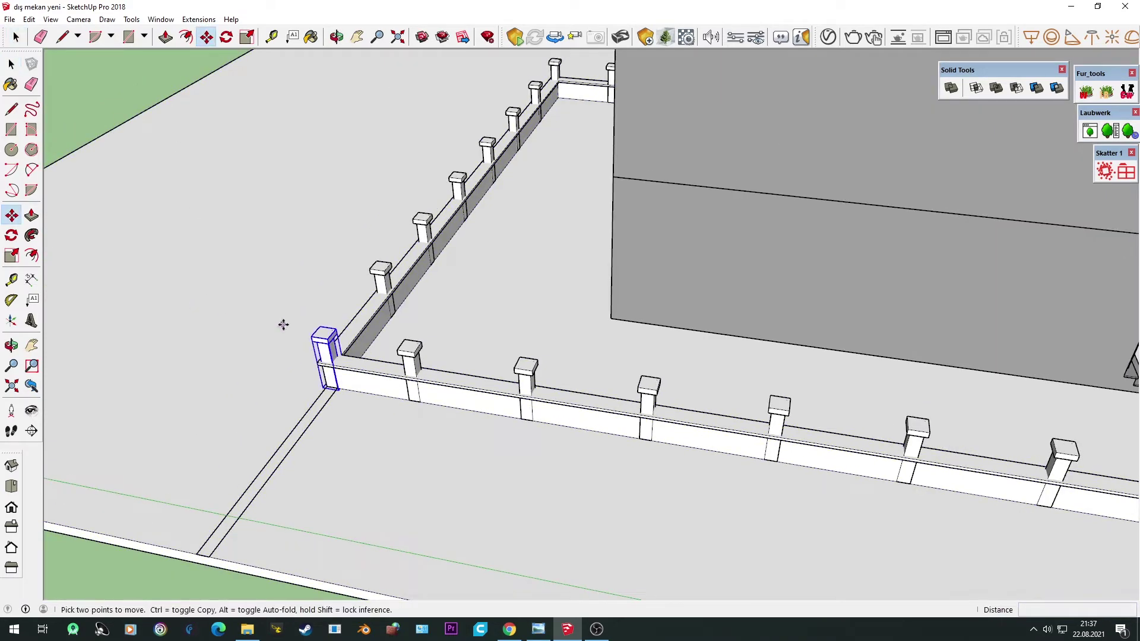
scroll(187, 172, down, 5)
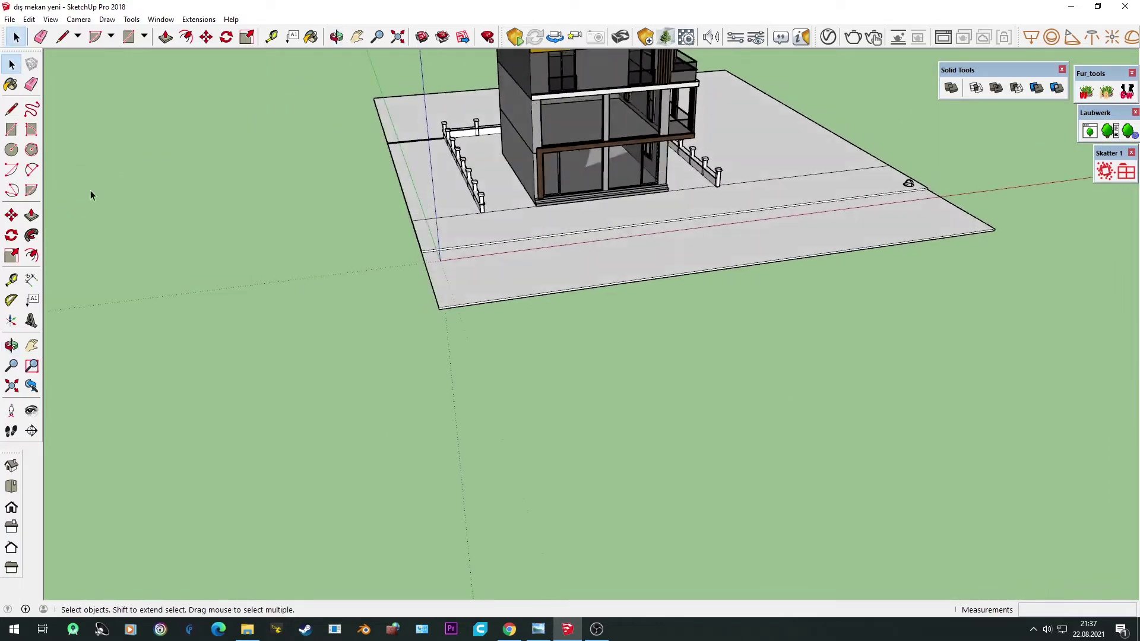
mouse_move(186, 172)
middle_down()
mouse_move(587, 257)
mouse_move(456, 351)
mouse_move(472, 373)
middle_up()
scroll(588, 256, up, 5)
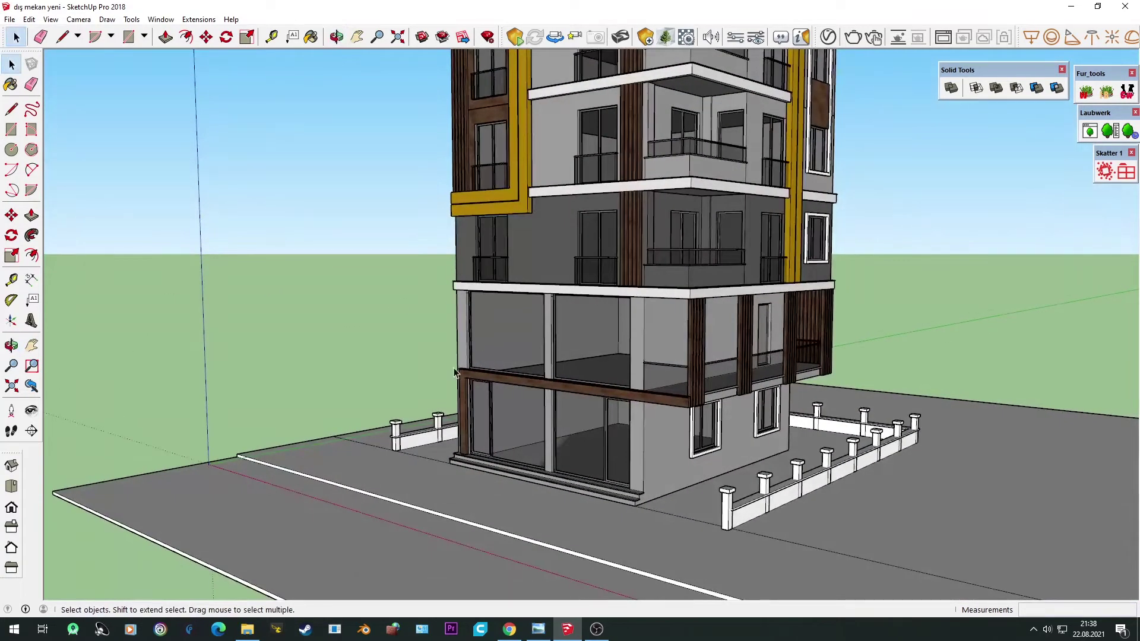
mouse_move(261, 397)
middle_down()
mouse_move(1063, 542)
mouse_move(1022, 442)
middle_up()
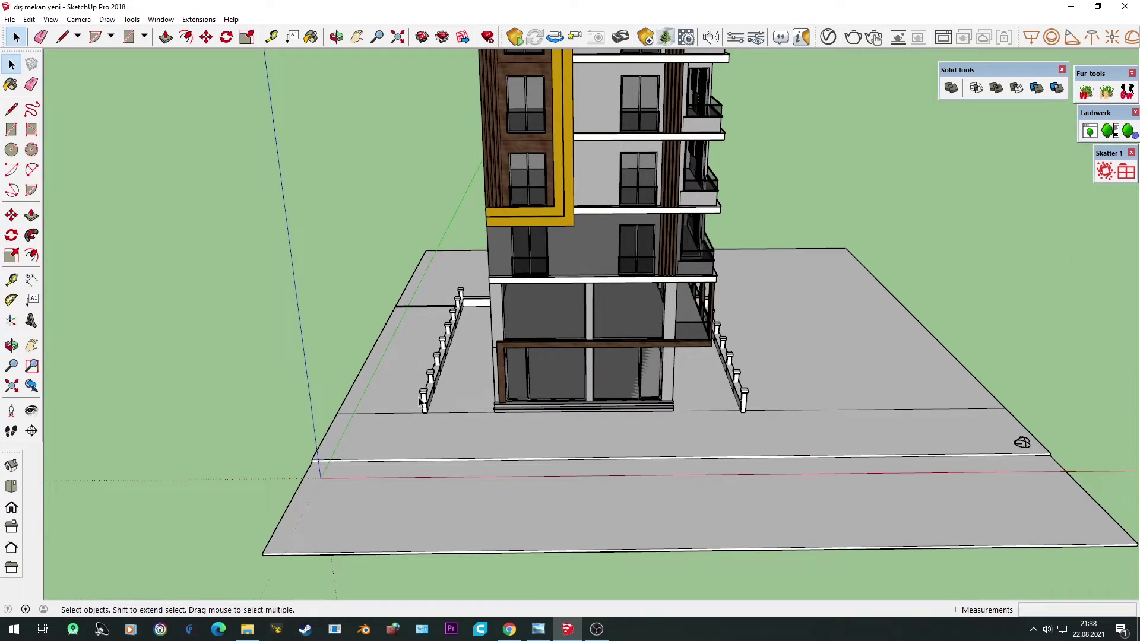
middle_drag(421, 402, 394, 445)
scroll(392, 447, up, 5)
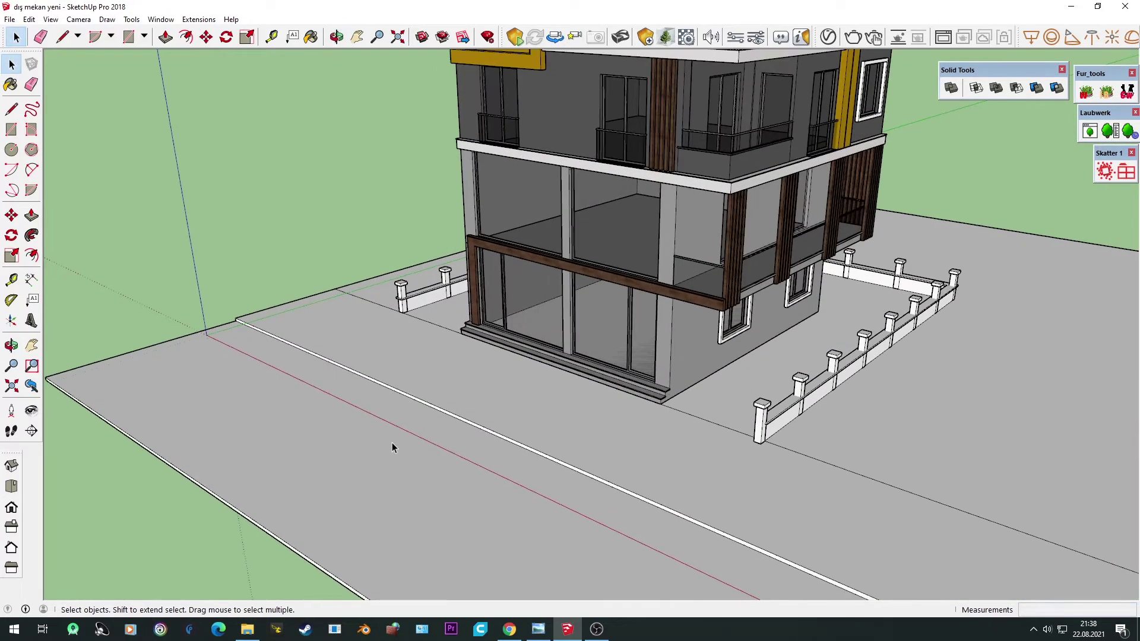
scroll(772, 415, up, 5)
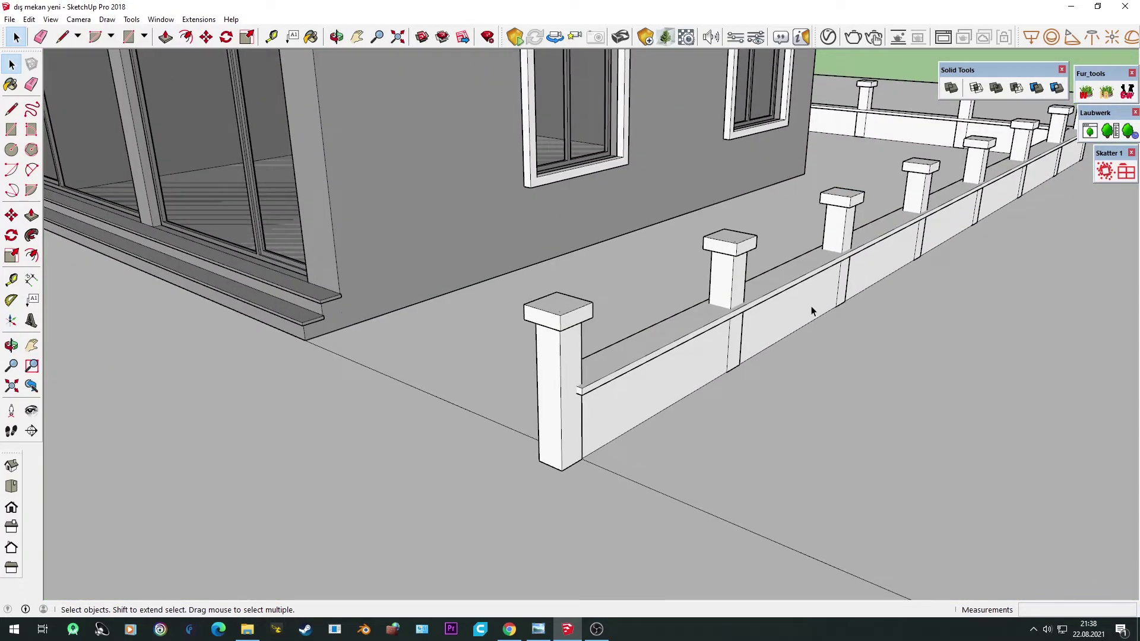
mouse_move(811, 310)
middle_down()
mouse_move(239, 321)
mouse_move(633, 326)
mouse_move(534, 333)
mouse_move(644, 390)
middle_up()
Step: Extrude the small circle on the post into a round rail rod
click(11, 149)
scroll(545, 326, up, 3)
scroll(593, 326, up, 1)
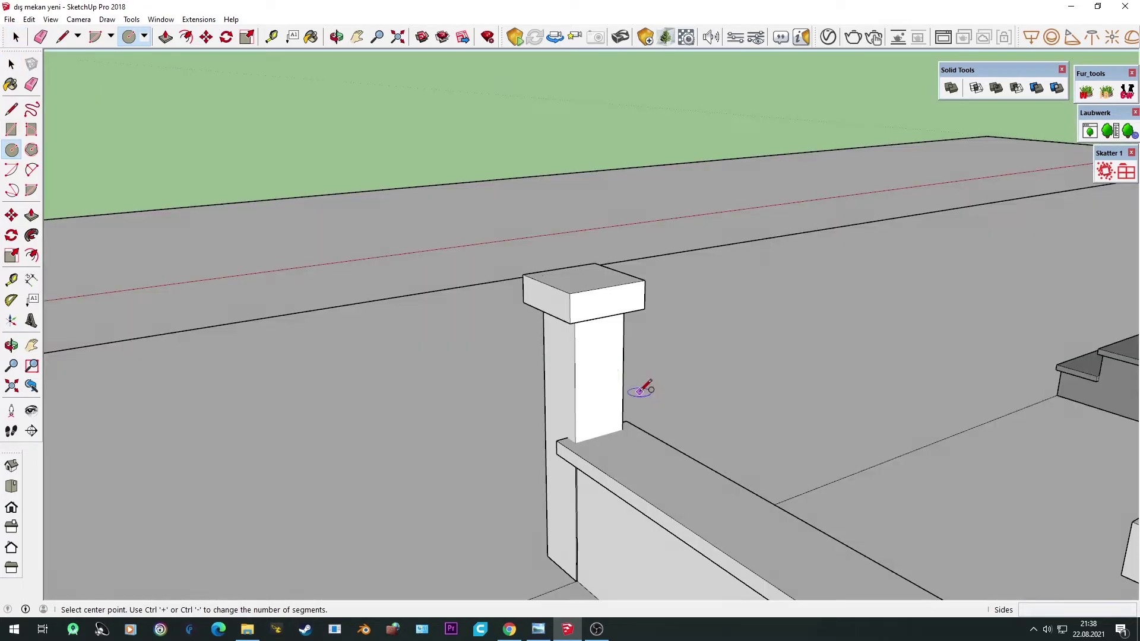
scroll(569, 319, up, 3)
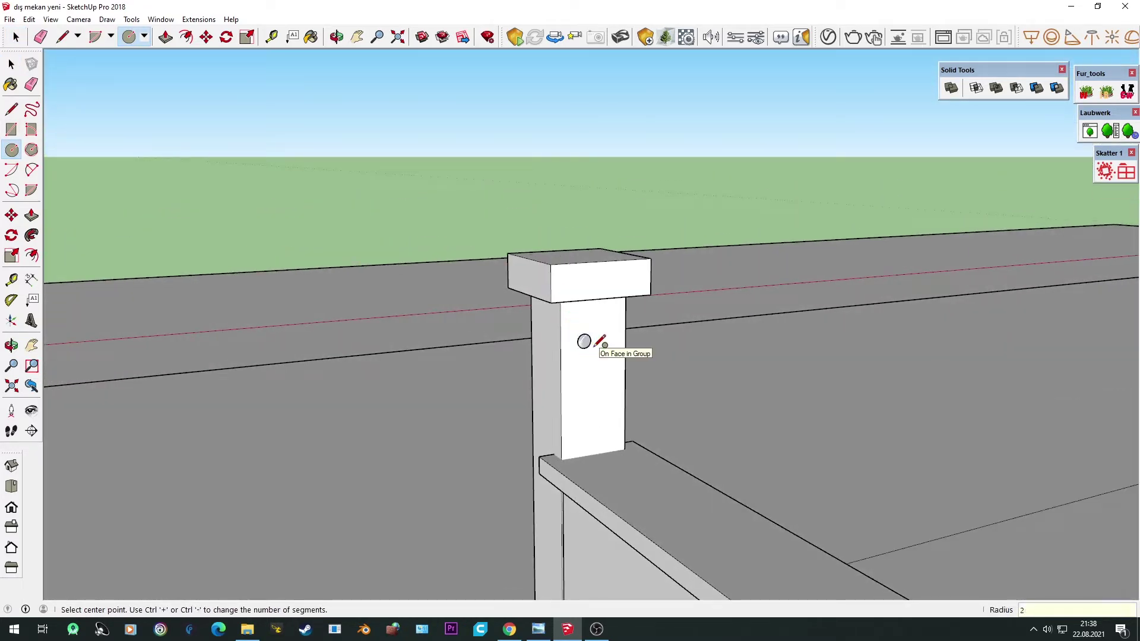
scroll(596, 345, up, 1)
key(p)
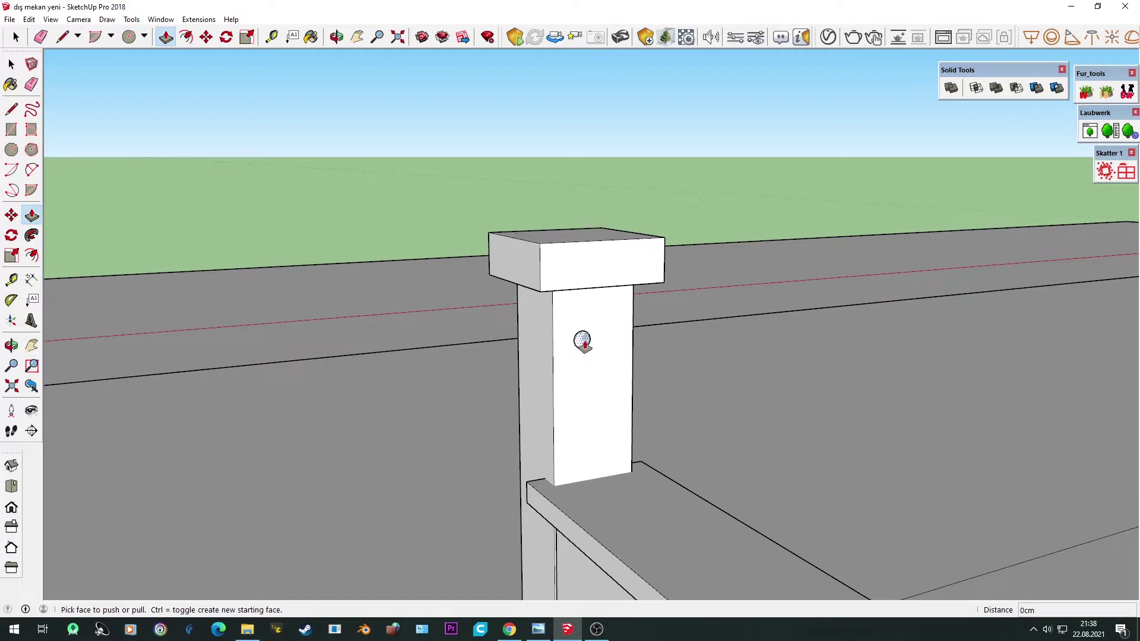
click(583, 341)
middle_drag(631, 386, 664, 389)
click(685, 383)
key(space)
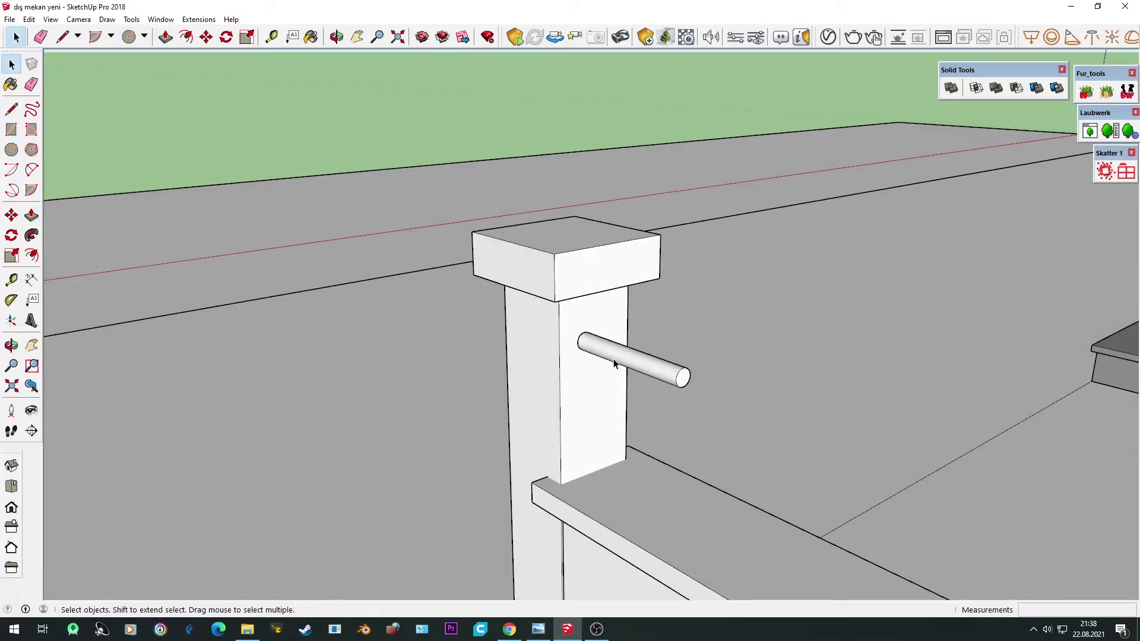
scroll(616, 364, up, 5)
Step: Orbit around the house to view the fence corner post and rail tube
key(m)
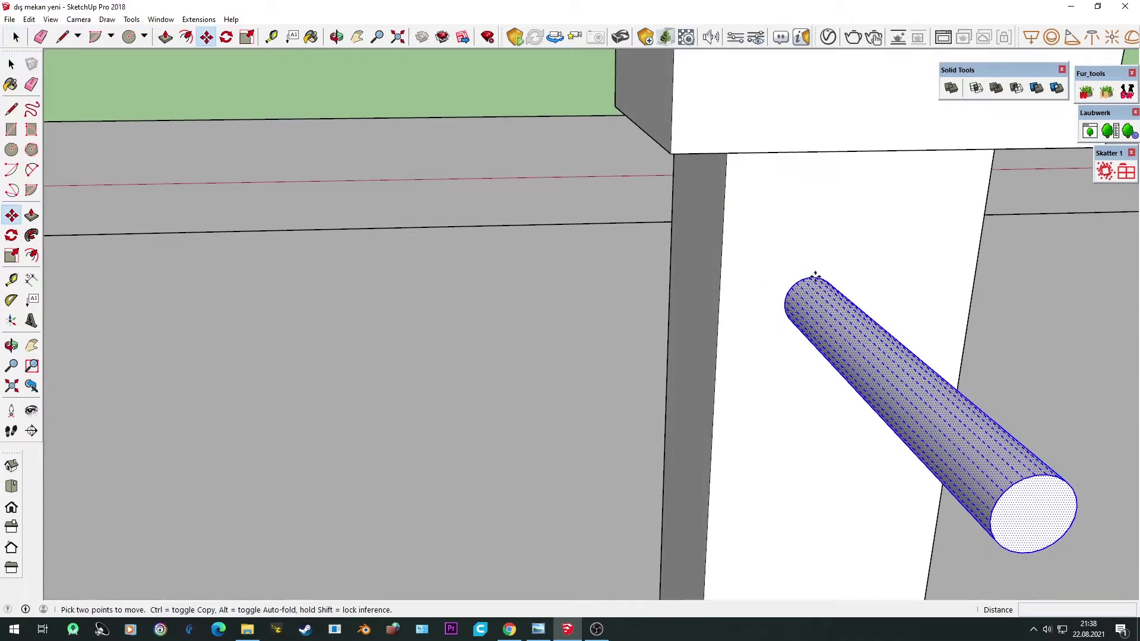
scroll(815, 275, down, 5)
mouse_move(585, 275)
middle_down()
mouse_move(748, 206)
mouse_move(1000, 262)
mouse_move(834, 323)
middle_up()
key(p)
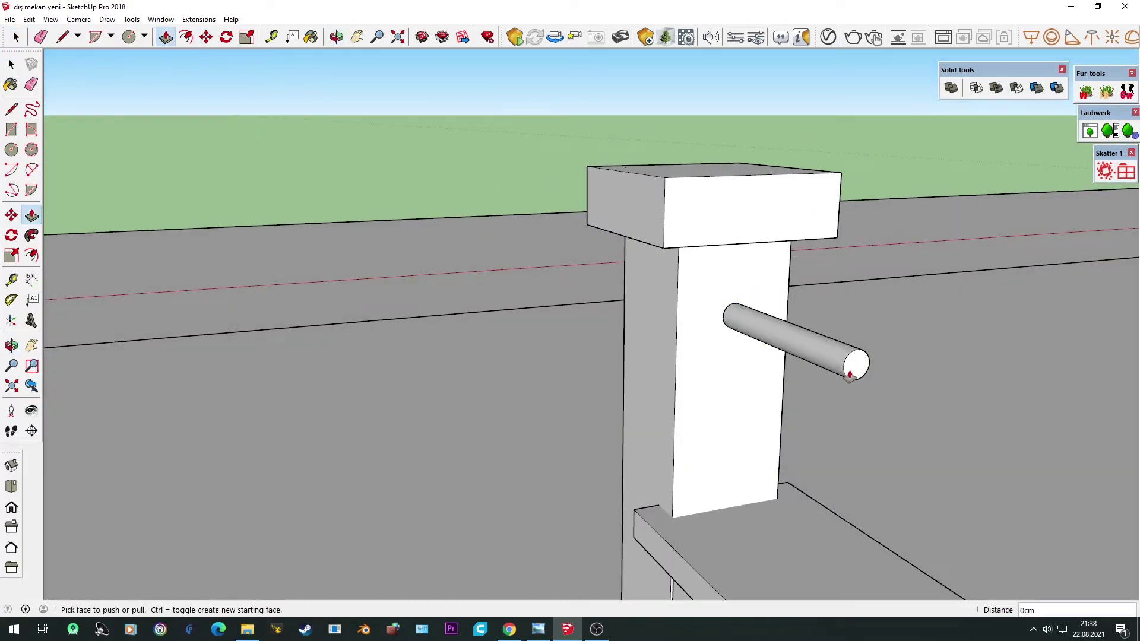
scroll(878, 410, down, 2)
scroll(860, 390, down, 5)
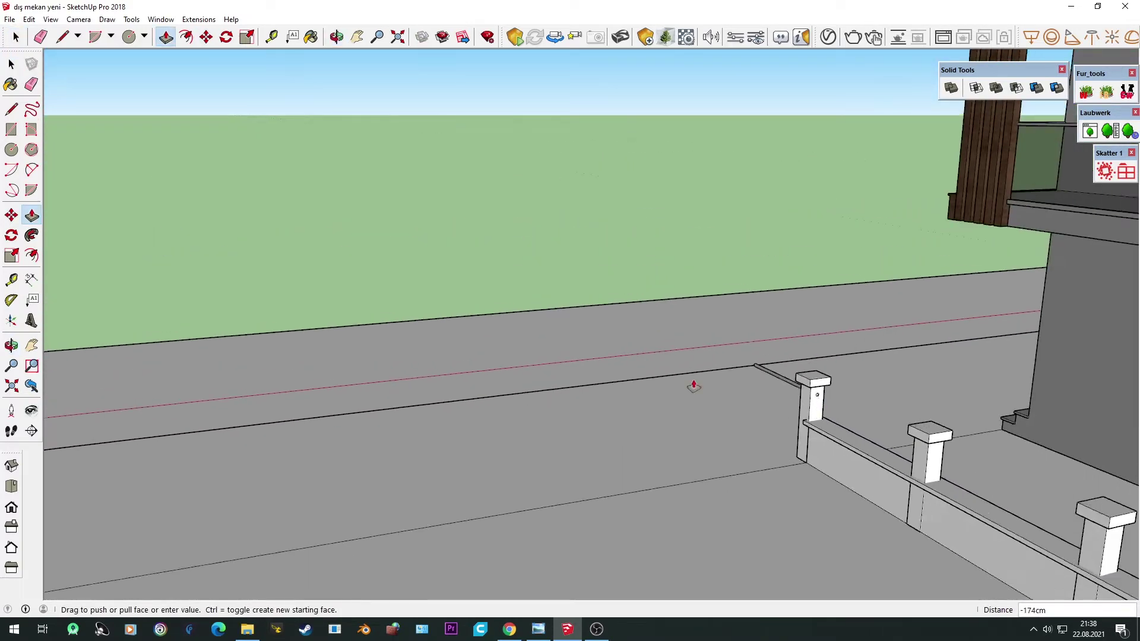
mouse_move(693, 386)
middle_down()
mouse_move(1049, 398)
mouse_move(713, 368)
middle_up()
scroll(638, 368, up, 3)
scroll(638, 368, up, 4)
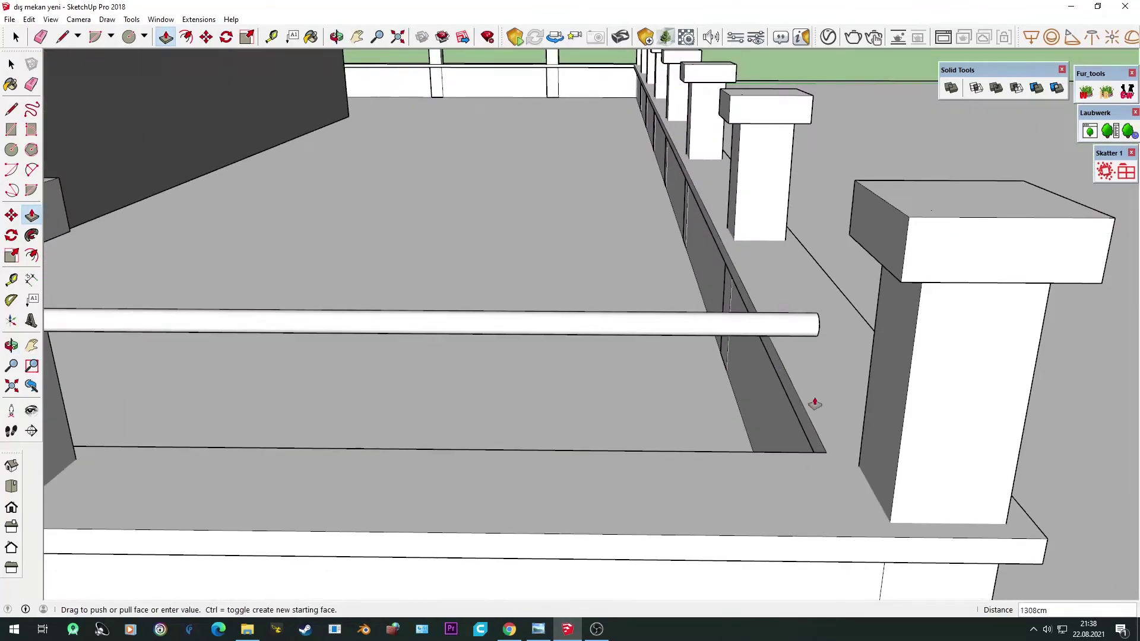
scroll(889, 519, down, 5)
key(space)
middle_drag(956, 402, 678, 354)
scroll(677, 354, up, 3)
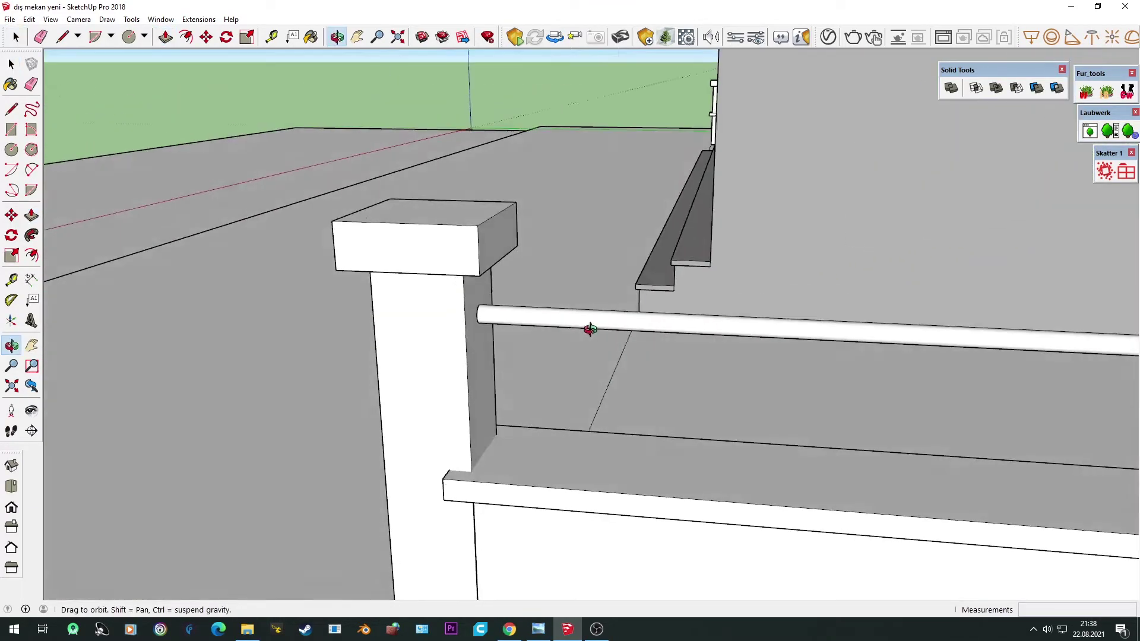
scroll(500, 304, up, 3)
Step: Copy the long rail tube down the posts to form a lower rail
click(503, 305)
key(m)
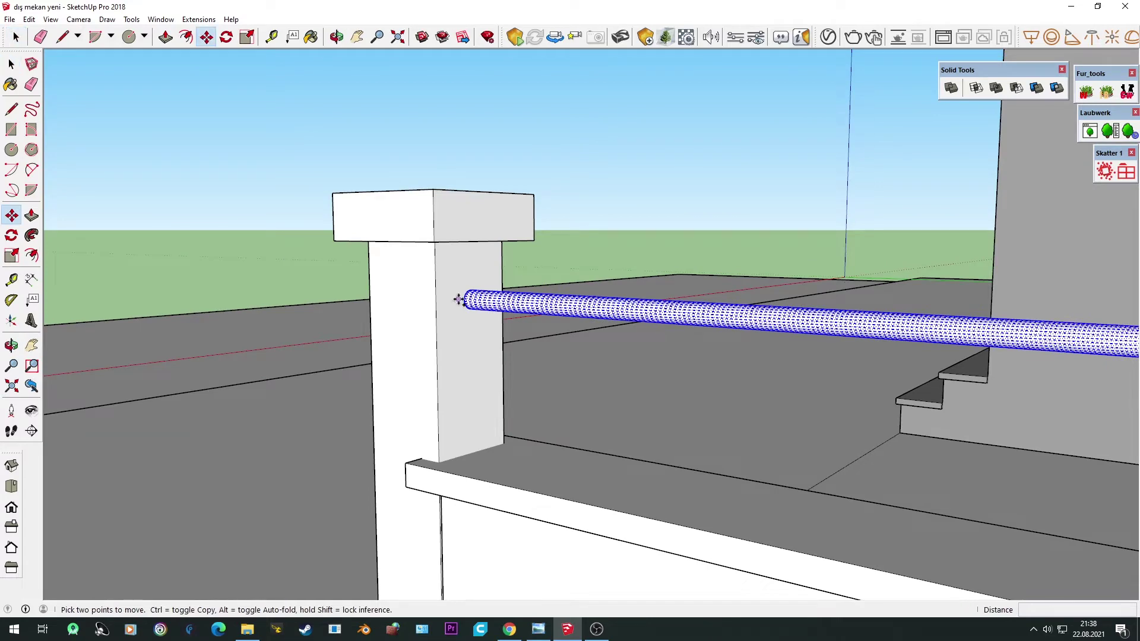
click(452, 303)
key(ctrl)
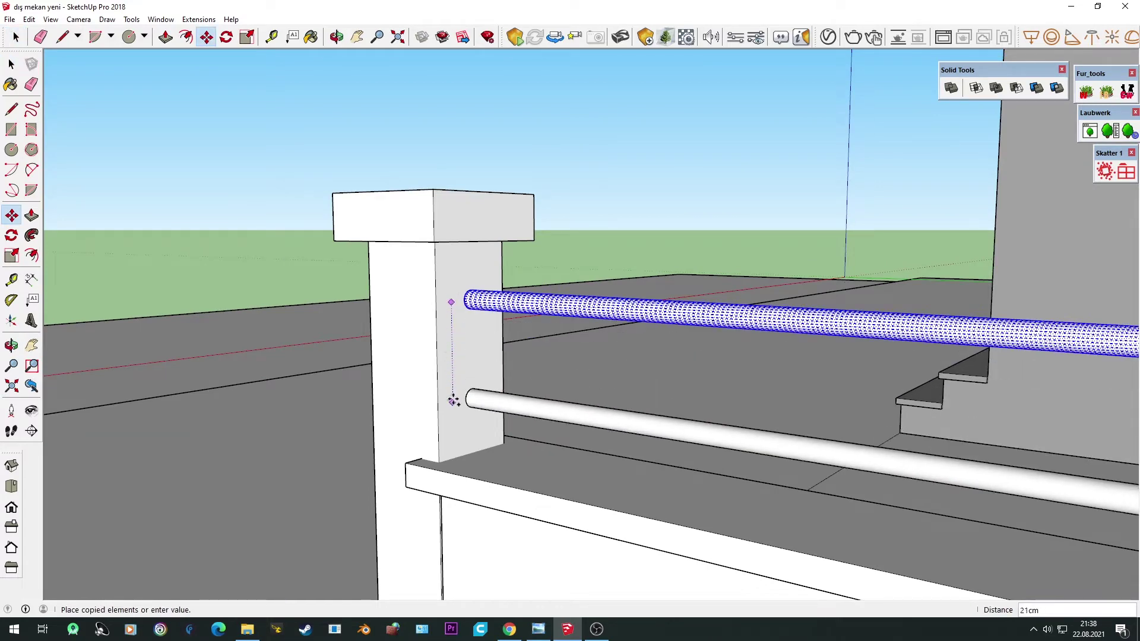
click(452, 402)
key(space)
Step: Select the upper and lower rails and make them one group
middle_drag(443, 389, 746, 294)
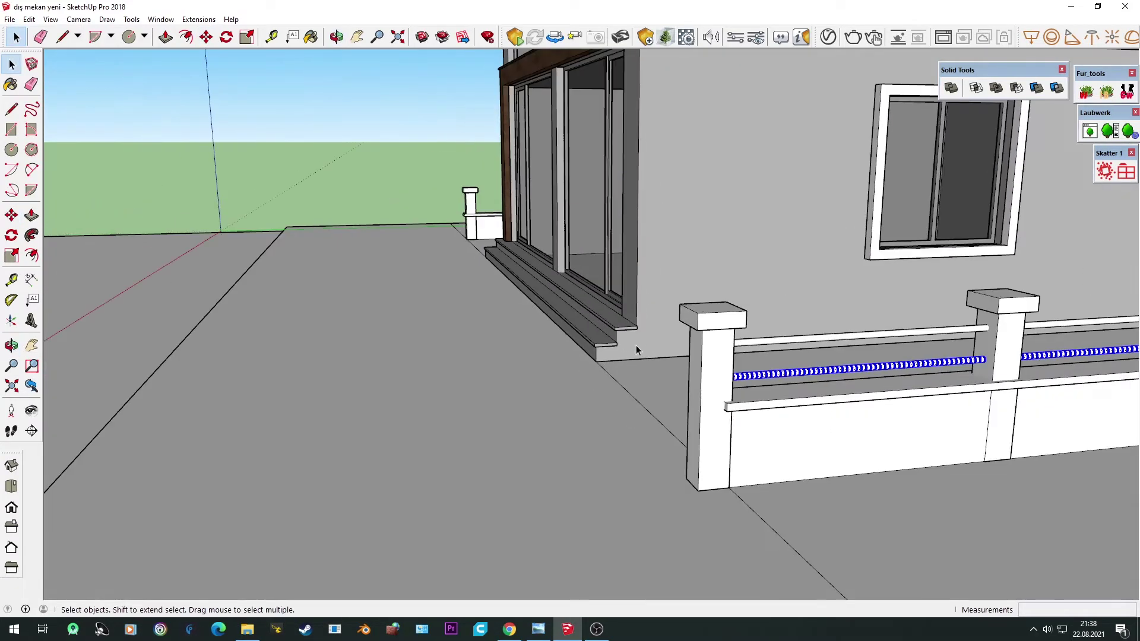
shift+click(746, 295)
right_click(746, 294)
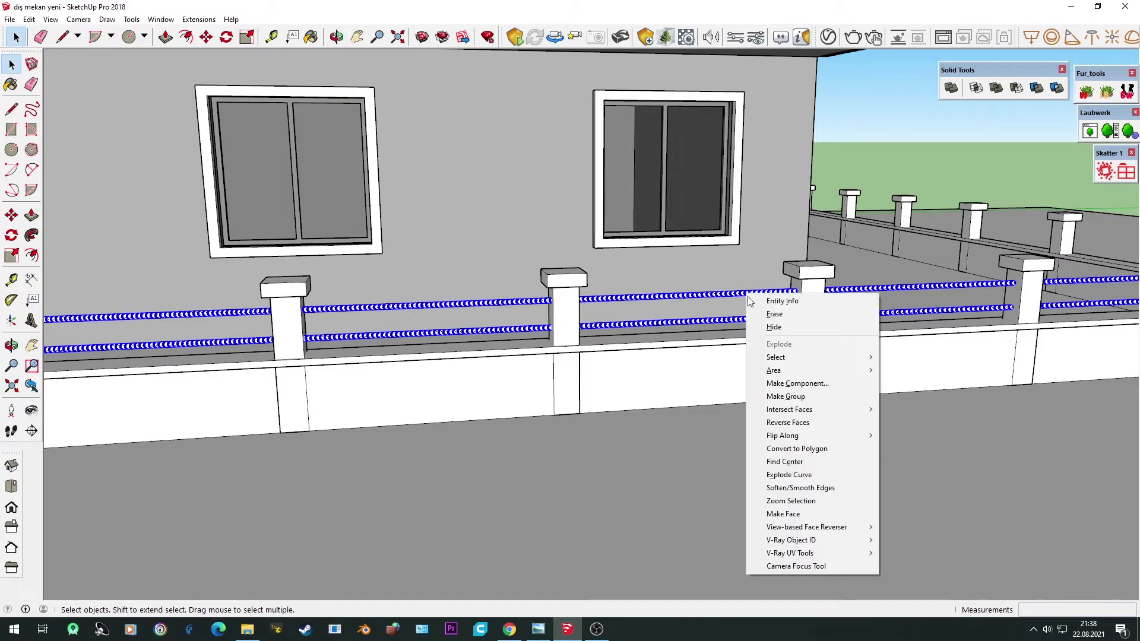
click(786, 396)
Step: Start copying the rail group, then cancel it and orbit to a close side view
middle_drag(475, 374, 729, 390)
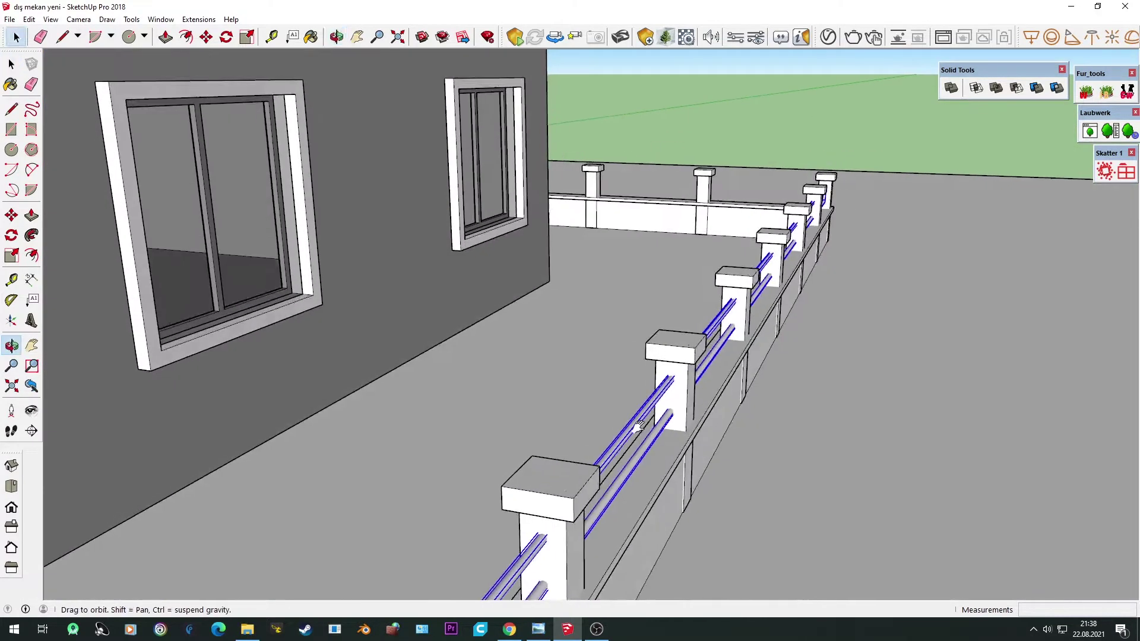
ctrl+click(753, 461)
scroll(521, 469, down, 2)
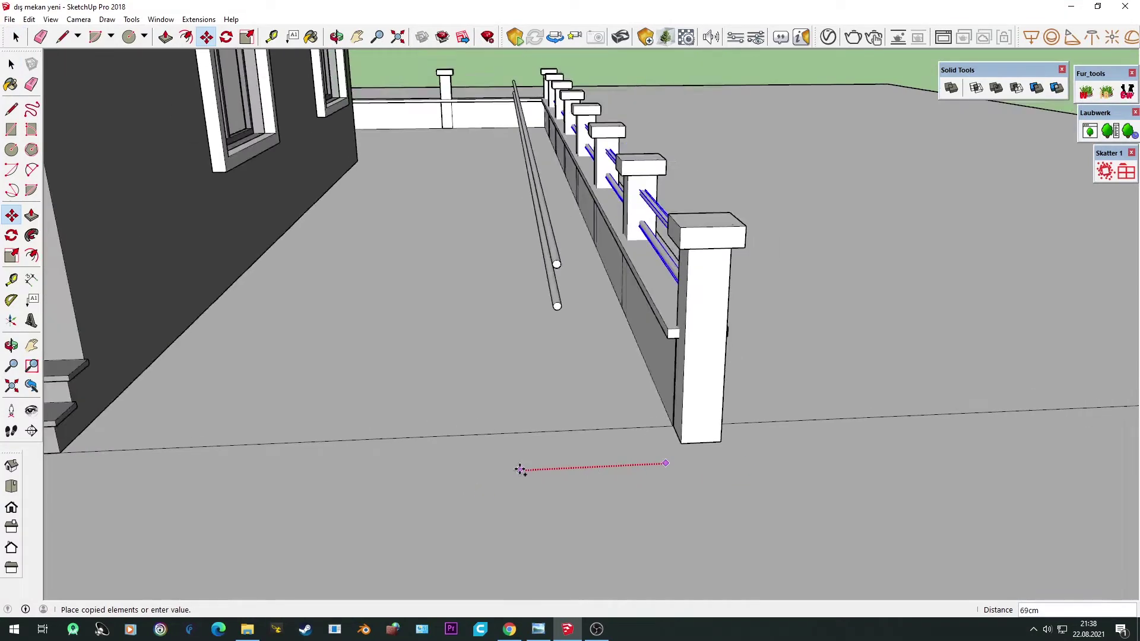
mouse_move(520, 470)
middle_down()
mouse_move(489, 453)
mouse_move(1054, 415)
mouse_move(705, 386)
middle_up()
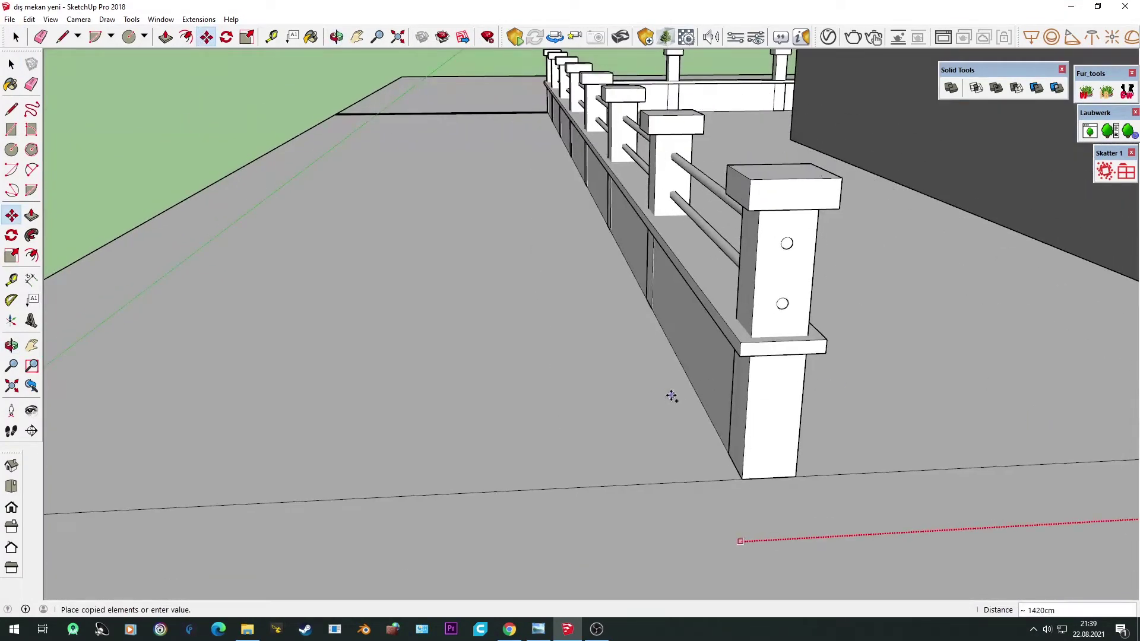
key(Escape)
key(space)
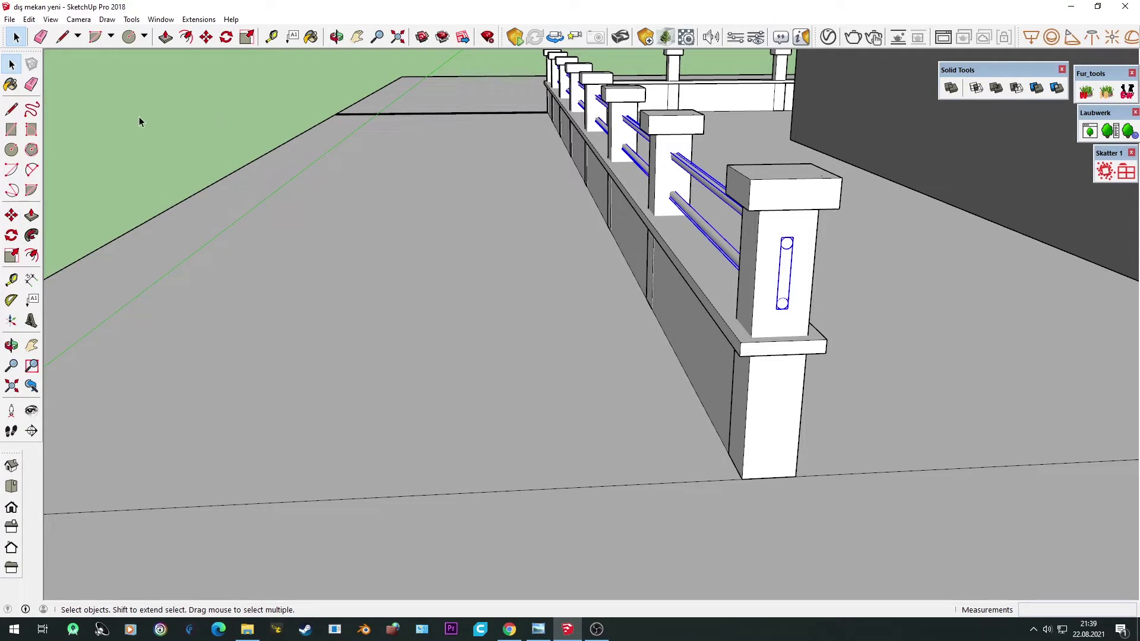
mouse_move(139, 116)
middle_down()
mouse_move(738, 407)
mouse_move(724, 314)
middle_up()
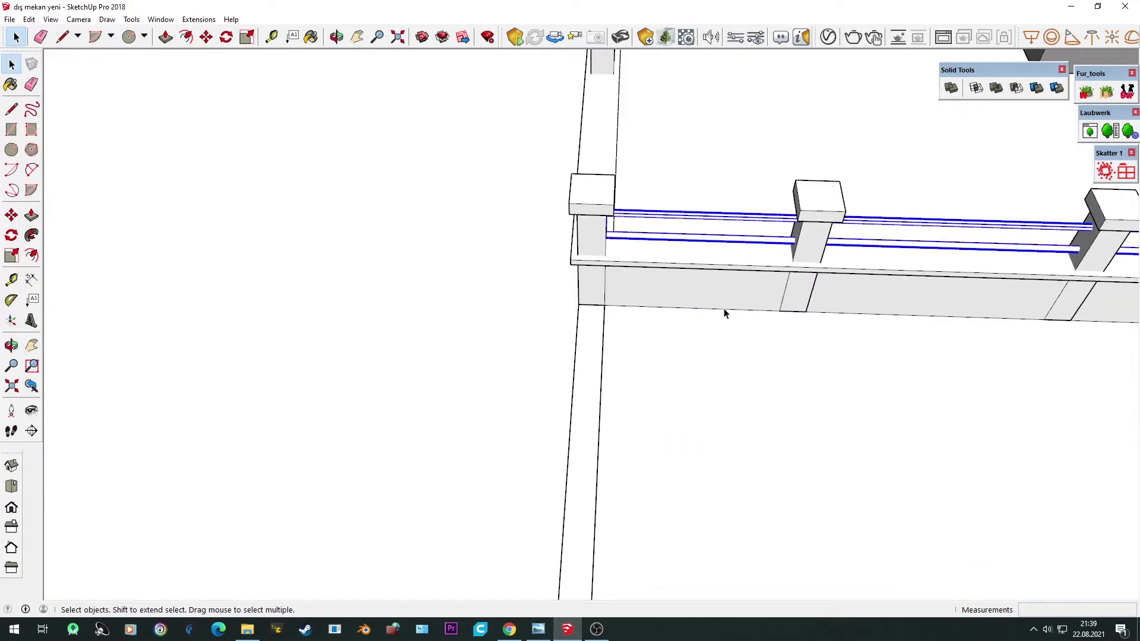
Step: Copy the rail group, rotate it 90°, and place it between the adjacent side's posts
click(726, 239)
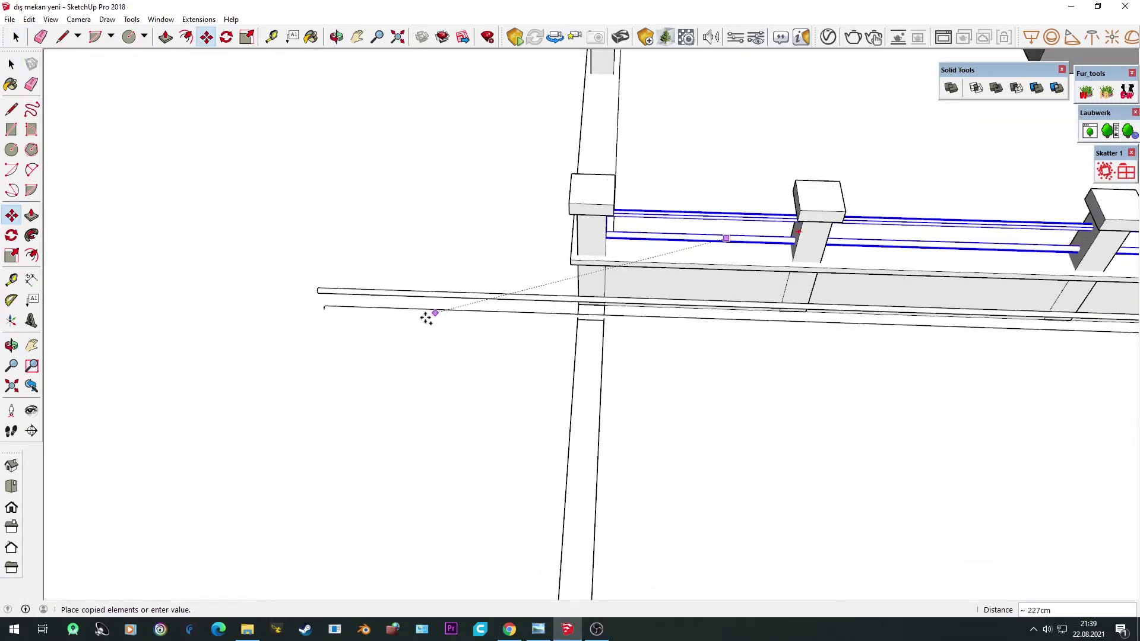
click(12, 235)
click(554, 390)
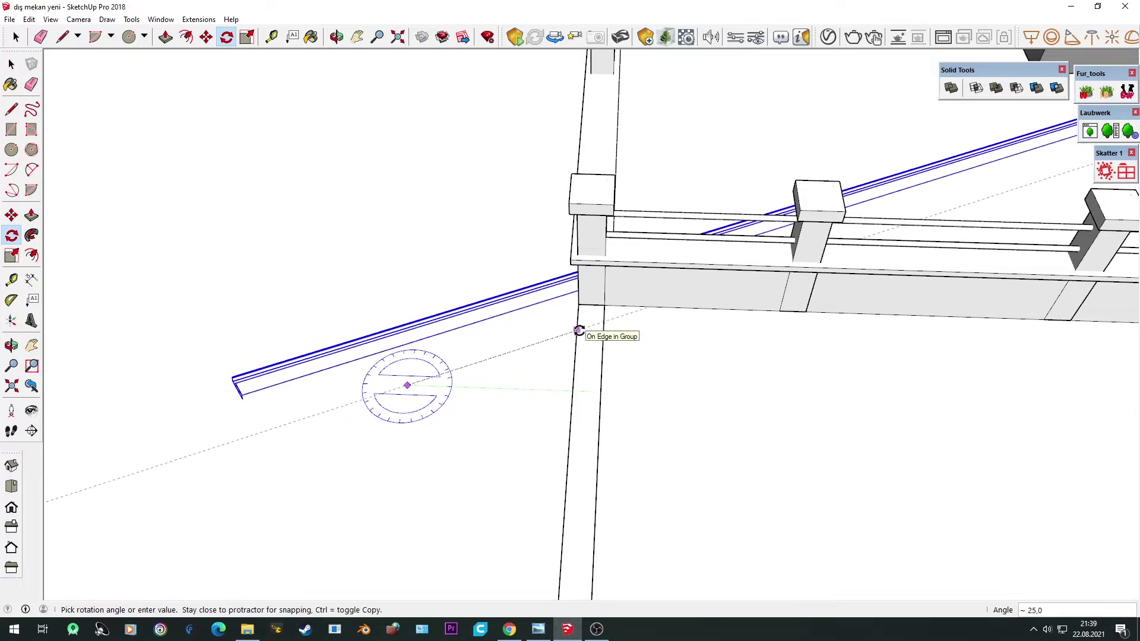
click(439, 250)
mouse_move(461, 390)
middle_down()
mouse_move(728, 254)
mouse_move(657, 438)
middle_up()
key(m)
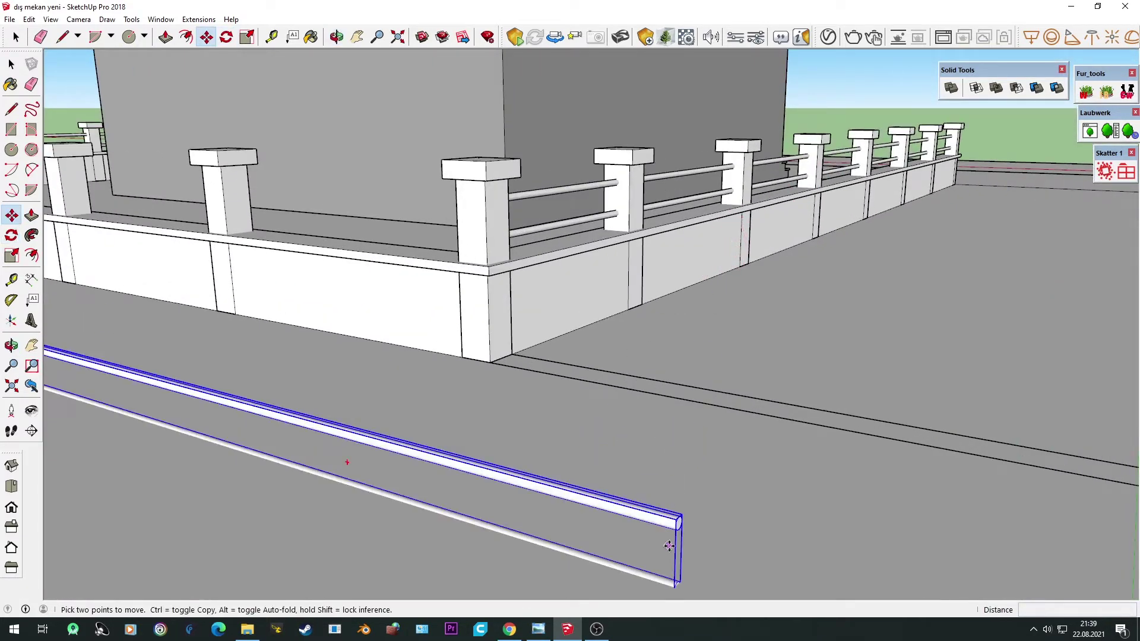
click(677, 520)
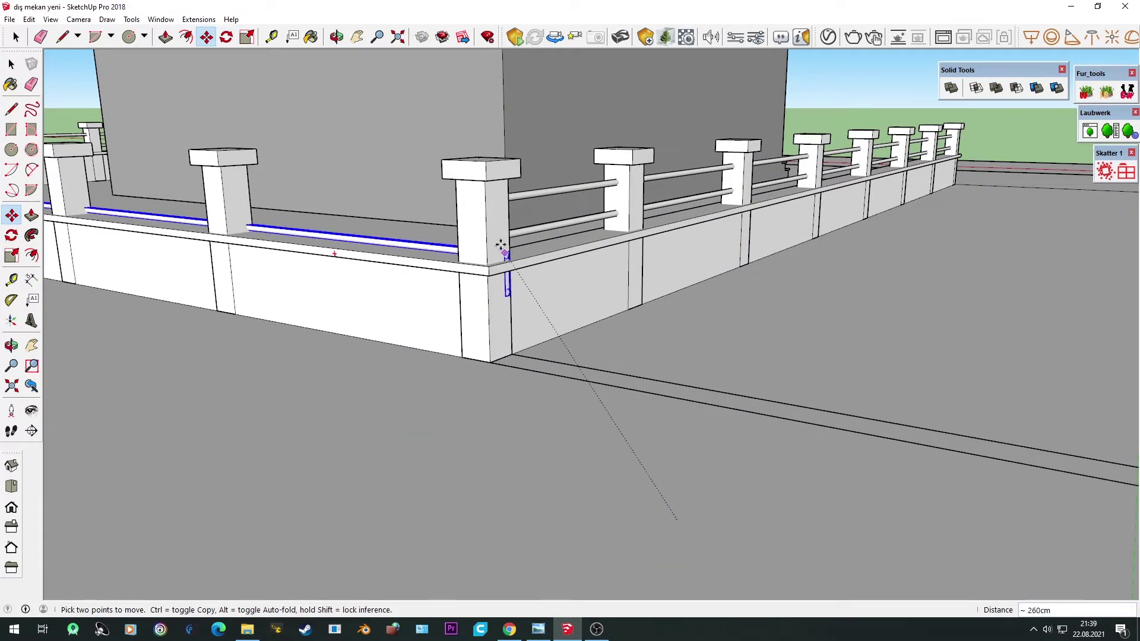
click(474, 206)
Step: Hide the corner post and shift the new rails about 12 cm to meet the corner
mouse_move(474, 206)
middle_down()
mouse_move(458, 282)
mouse_move(496, 346)
middle_up()
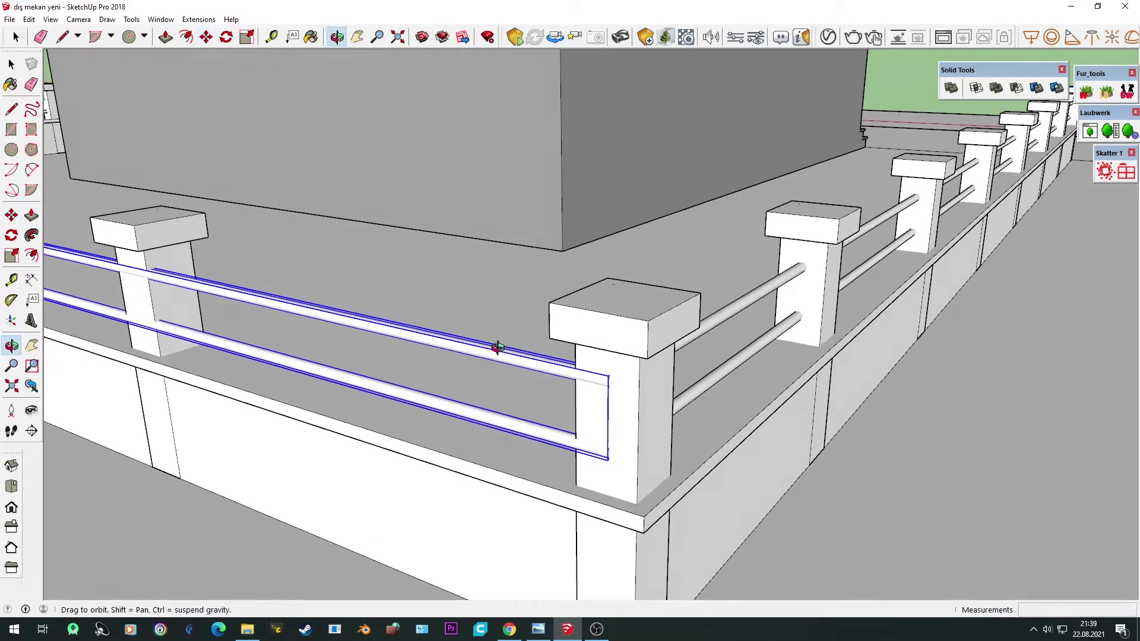
key(space)
right_click(624, 339)
click(652, 355)
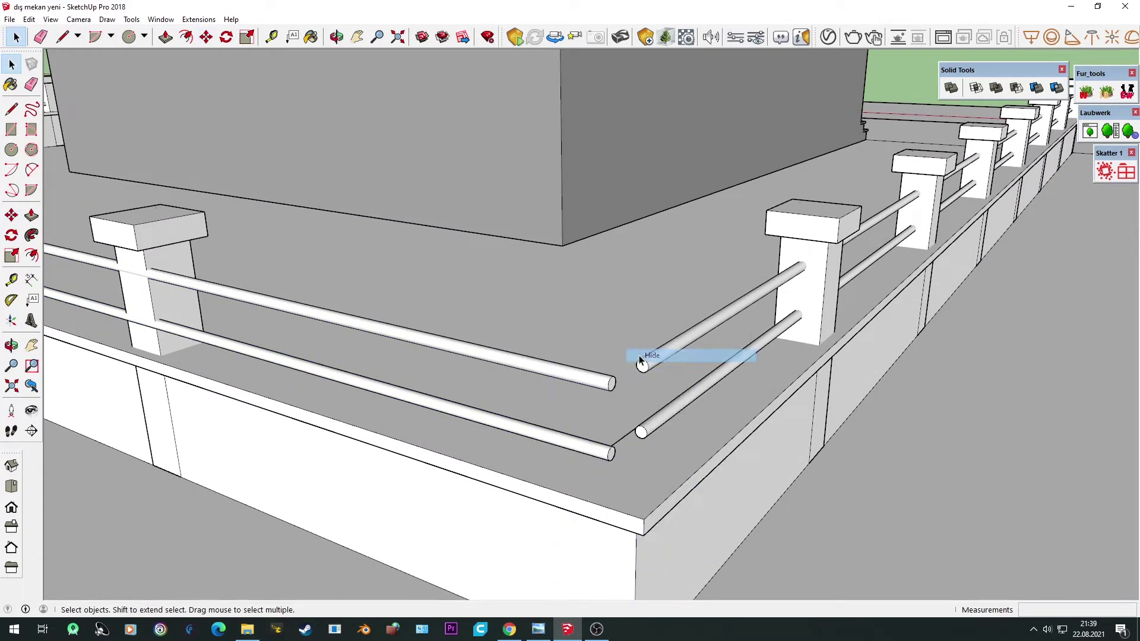
scroll(601, 399, up, 3)
click(593, 401)
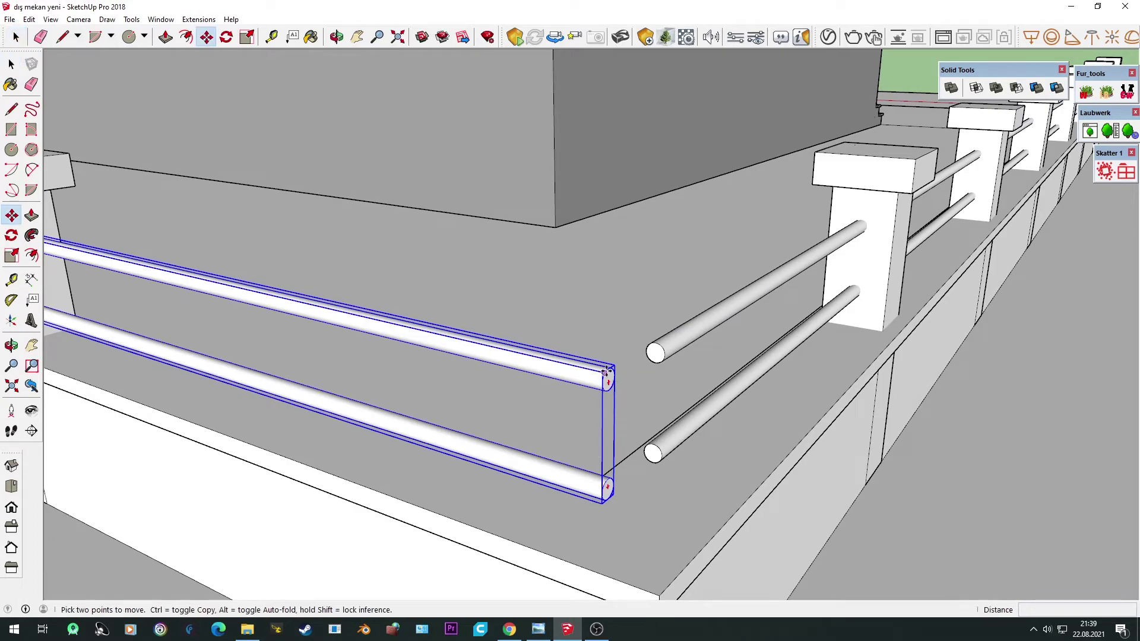
scroll(606, 373, up, 1)
click(606, 373)
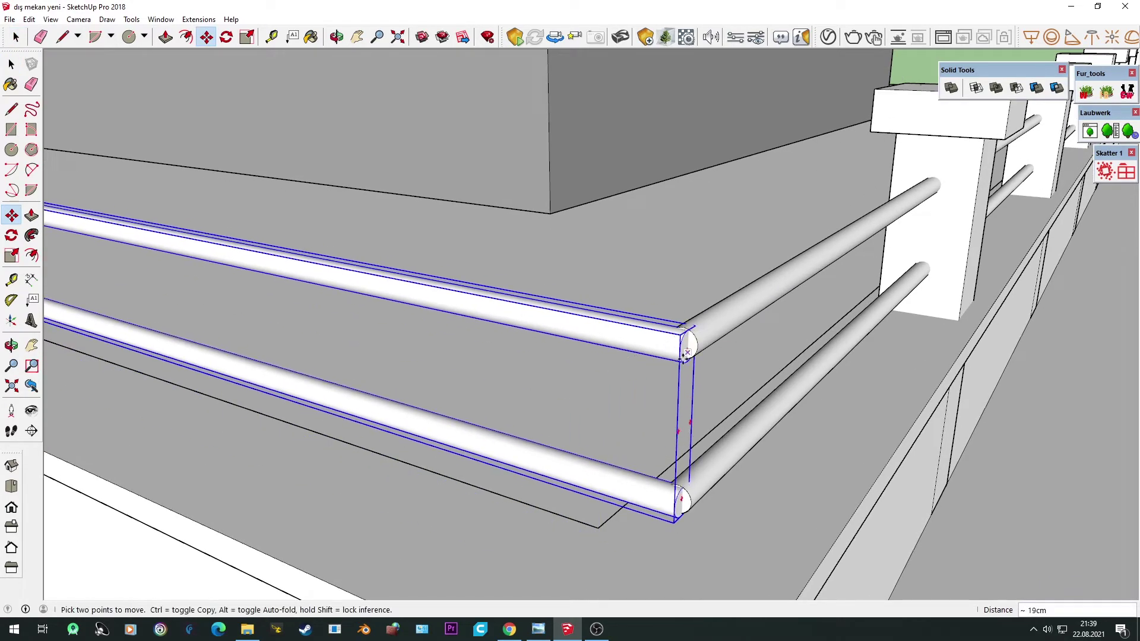
Step: Unhide all geometry to restore the corner post, then open the rail group for editing
mouse_move(687, 353)
middle_down()
mouse_move(596, 415)
mouse_move(318, 433)
mouse_move(178, 238)
middle_up()
click(29, 19)
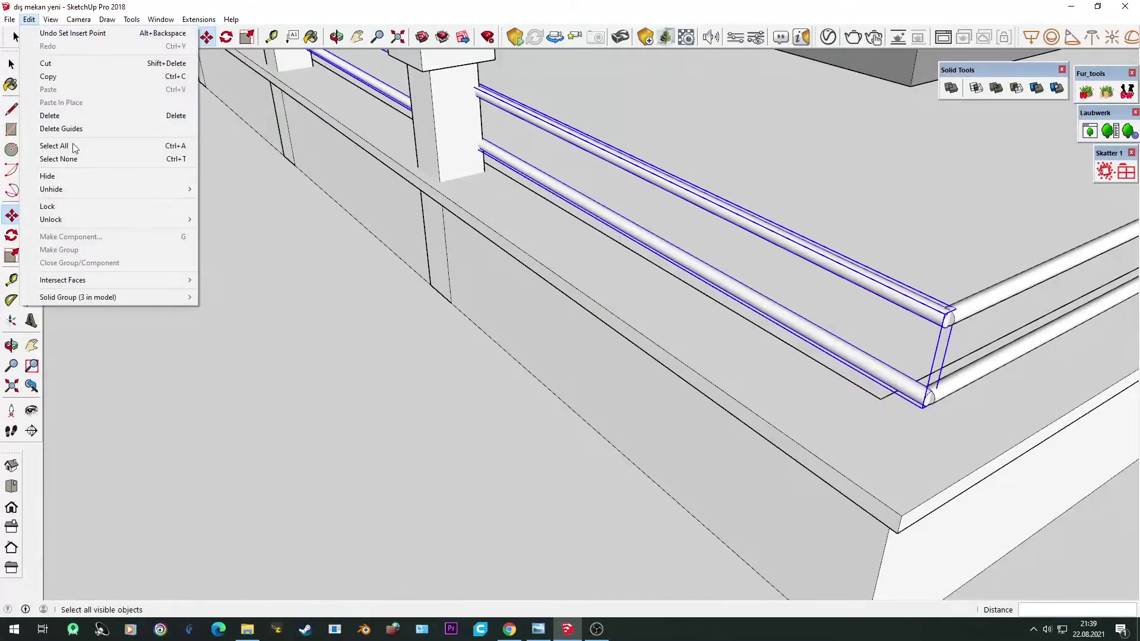
mouse_move(52, 189)
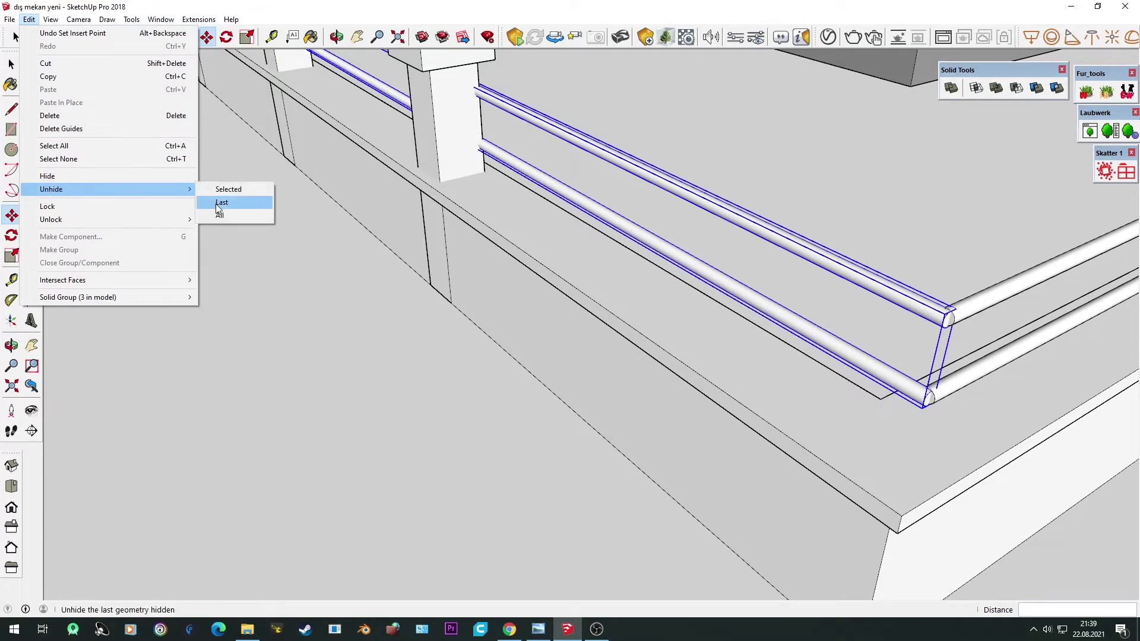
click(220, 215)
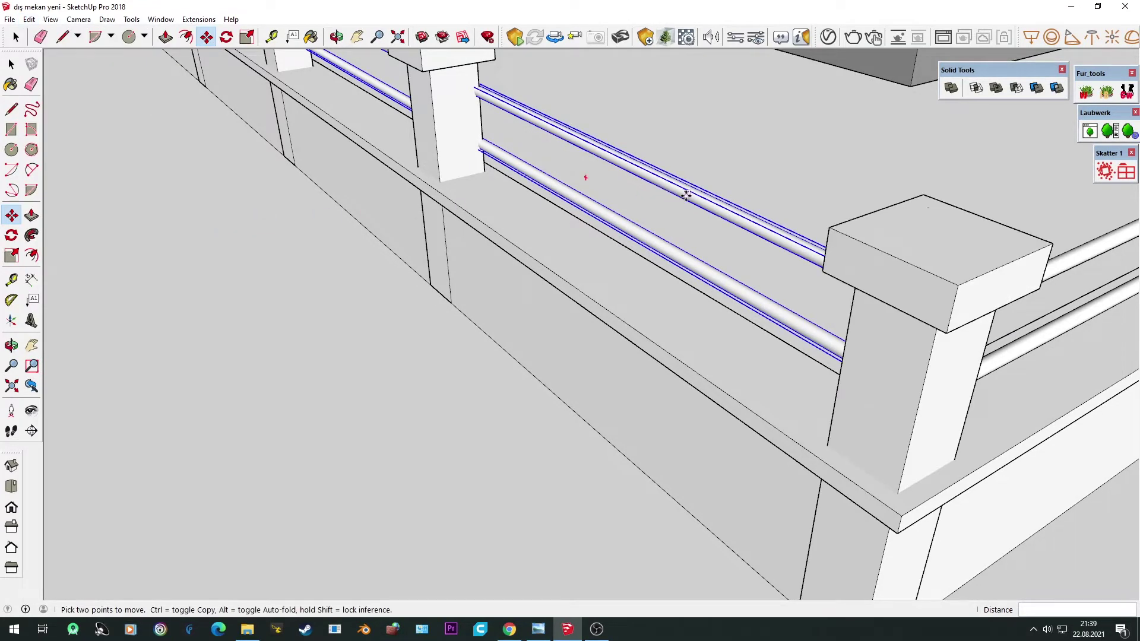
key(space)
scroll(654, 243, down, 2)
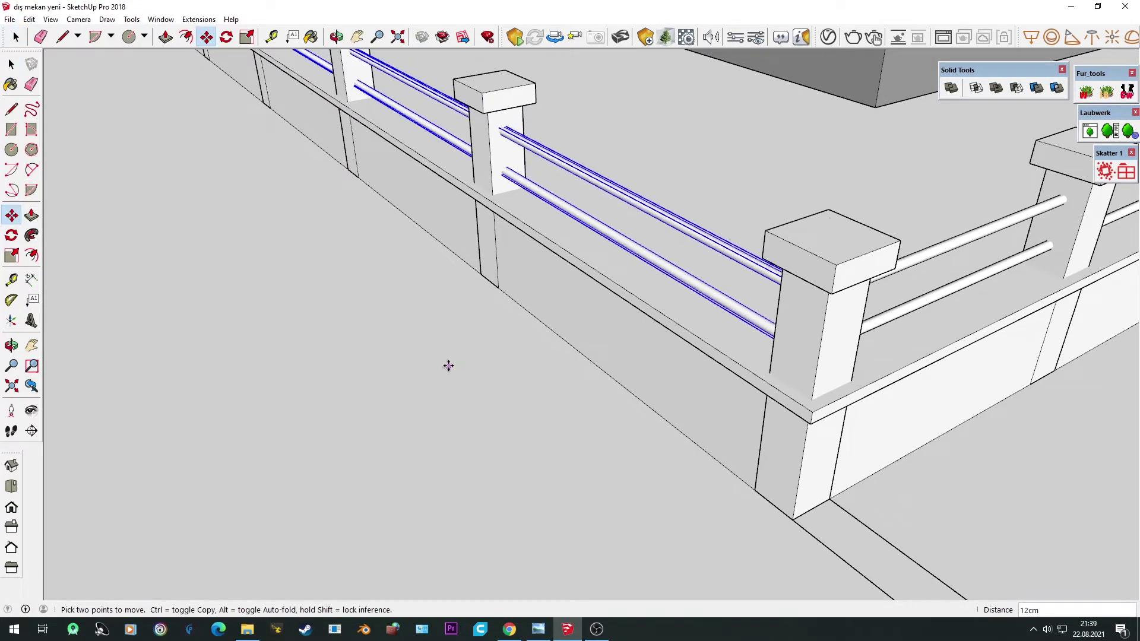
middle_drag(443, 339, 649, 382)
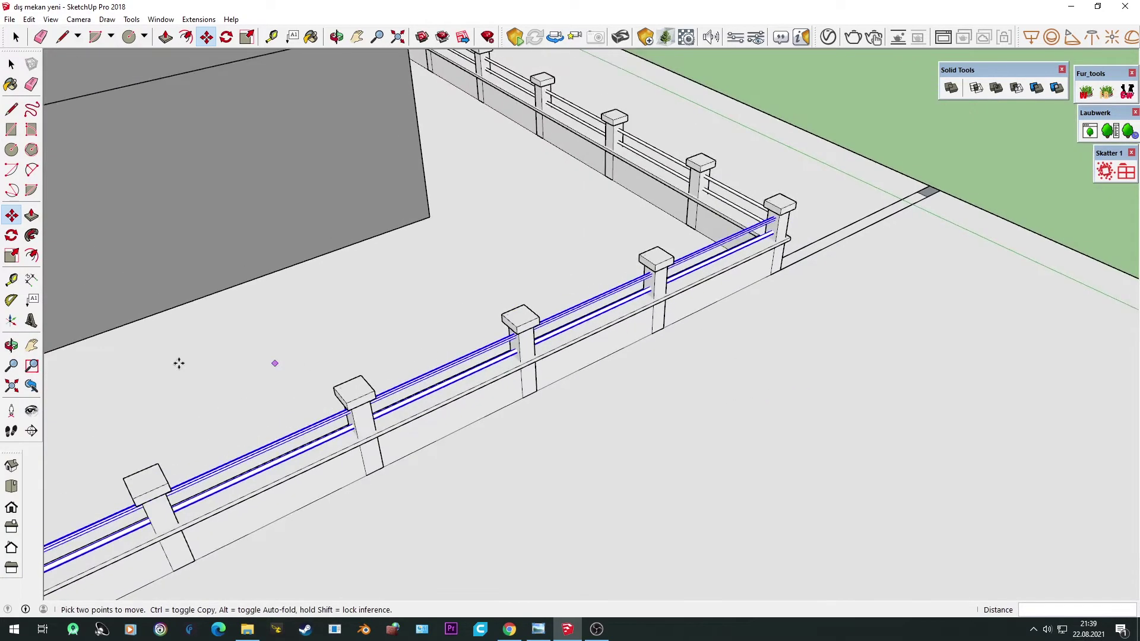
middle_drag(275, 361, 718, 221)
key(space)
double_click(612, 360)
scroll(543, 392, up, 3)
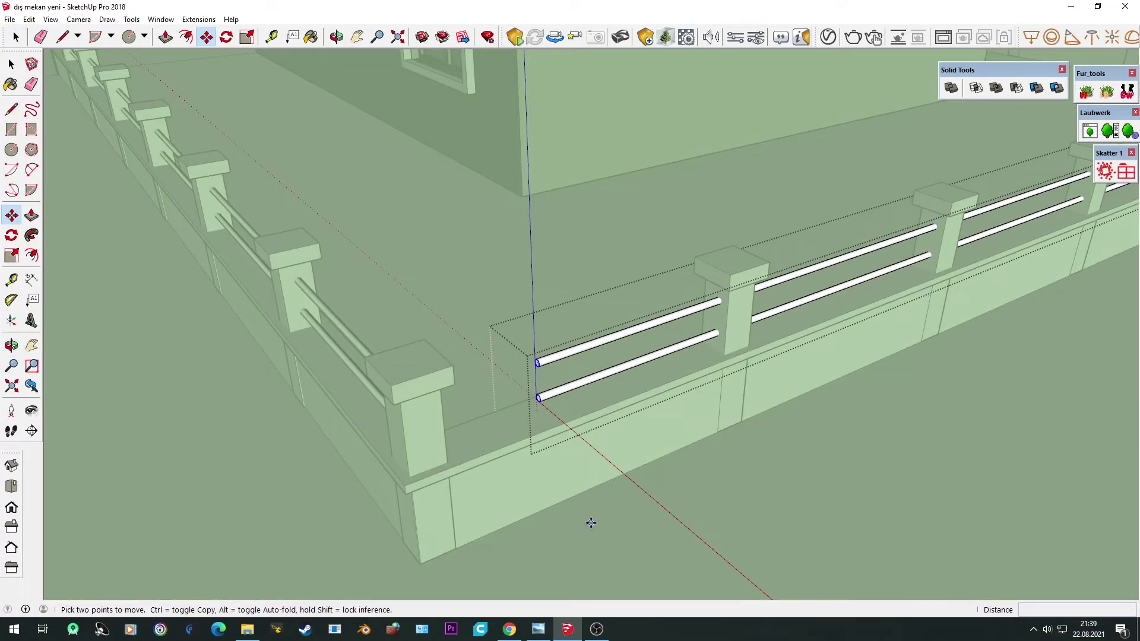
middle_drag(494, 570, 287, 517)
Step: Inside the ground group, move the slab's left edge 700 cm further out
key(space)
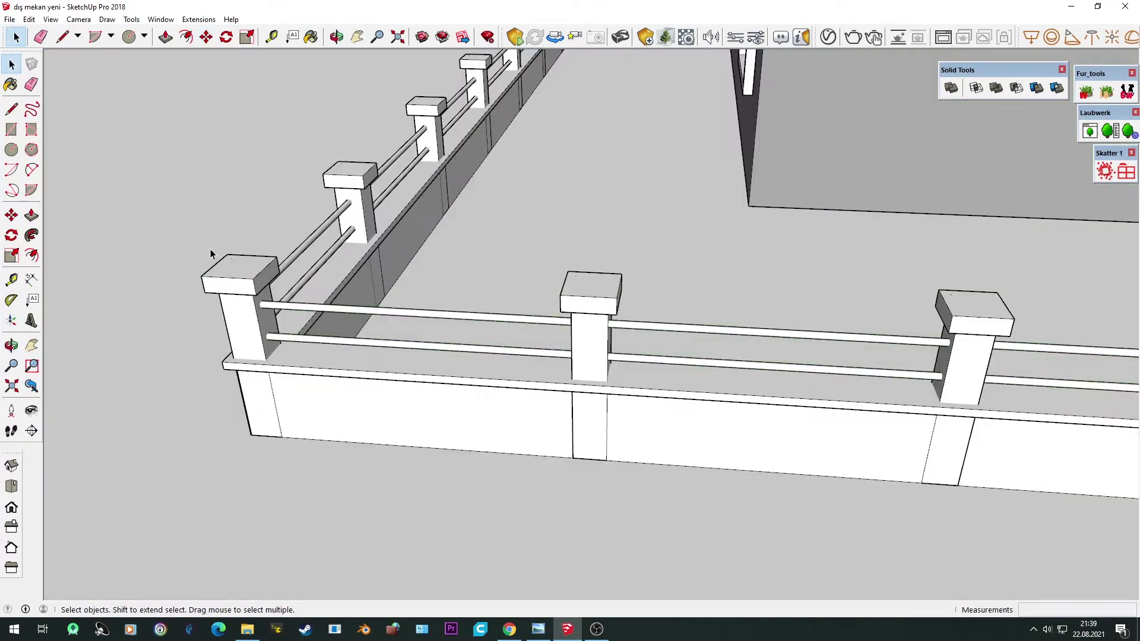
mouse_move(214, 251)
middle_down()
mouse_move(275, 331)
mouse_move(560, 427)
mouse_move(237, 208)
middle_up()
scroll(263, 353, up, 2)
scroll(262, 349, down, 5)
mouse_move(401, 352)
middle_down()
mouse_move(410, 289)
mouse_move(484, 425)
mouse_move(737, 529)
mouse_move(420, 448)
middle_up()
click(505, 367)
double_click(505, 366)
middle_drag(505, 366, 509, 373)
drag(425, 177, 509, 494)
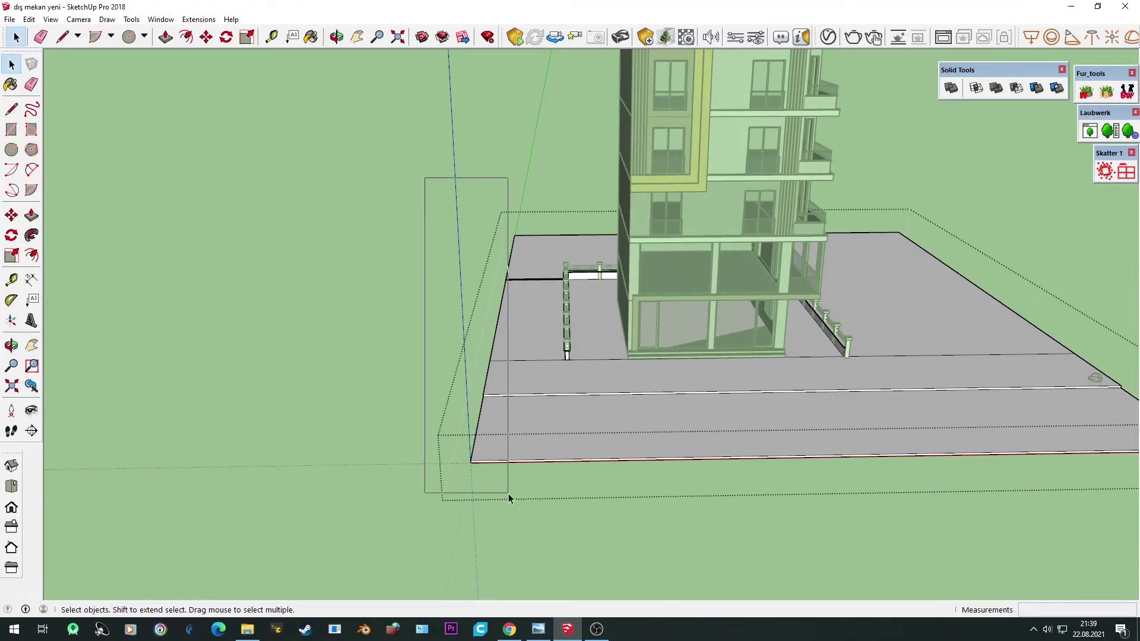
key(m)
click(523, 482)
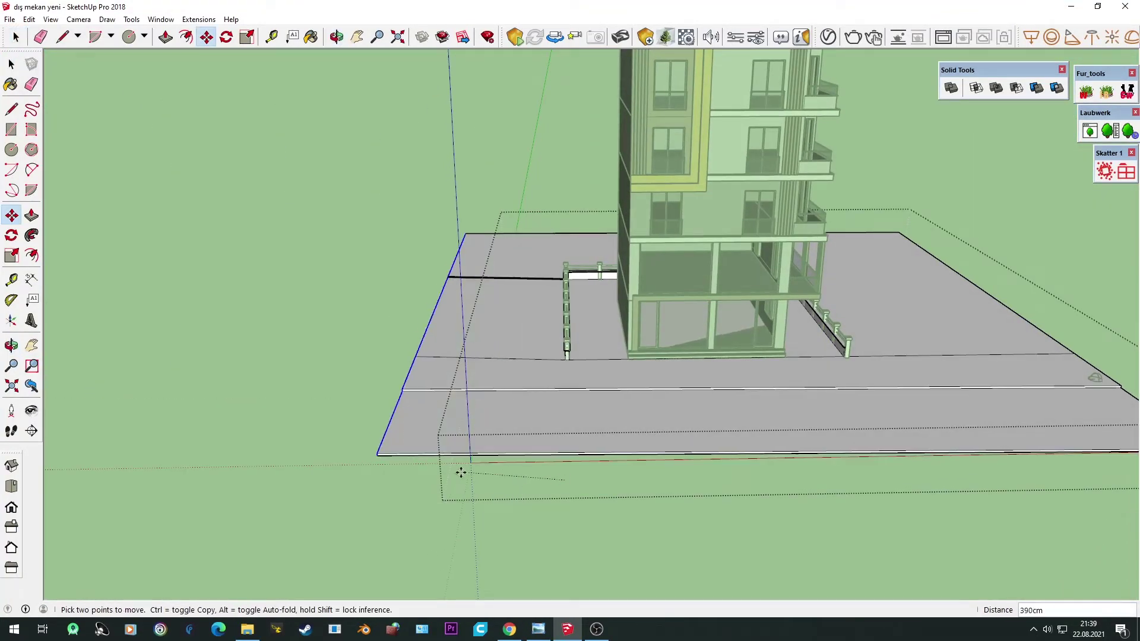
click(432, 482)
key(space)
Step: Push/Pull the slab's left side outward by 400 to widen the ground slab
click(203, 280)
mouse_move(204, 280)
middle_down()
mouse_move(414, 427)
mouse_move(598, 465)
mouse_move(560, 433)
mouse_move(593, 471)
middle_up()
key(p)
key(space)
double_click(613, 549)
scroll(615, 549, up, 2)
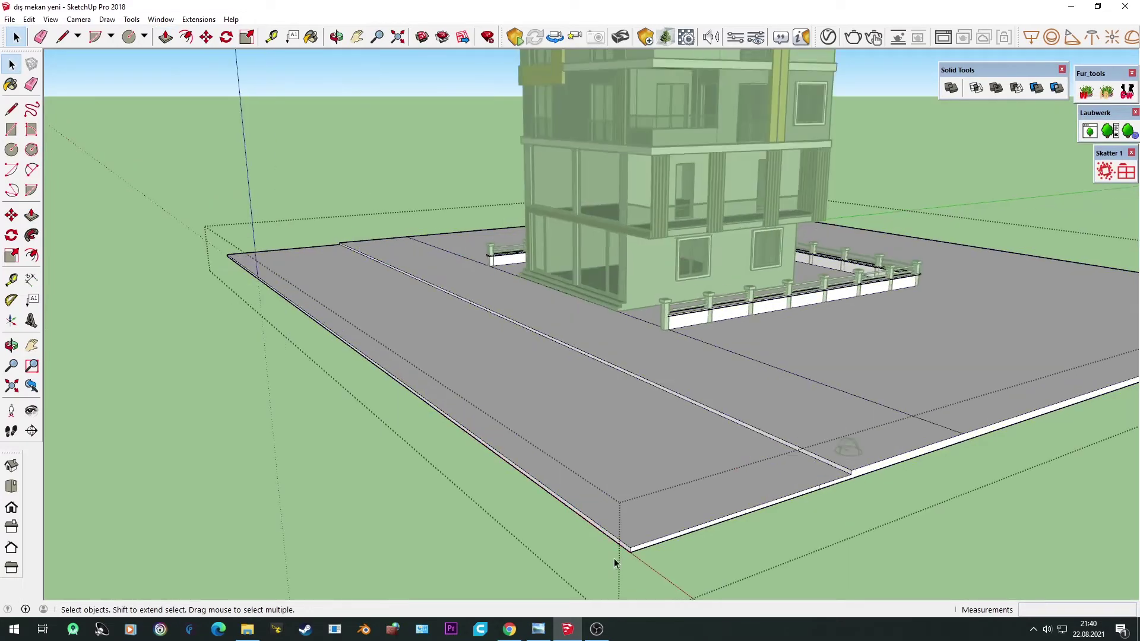
key(p)
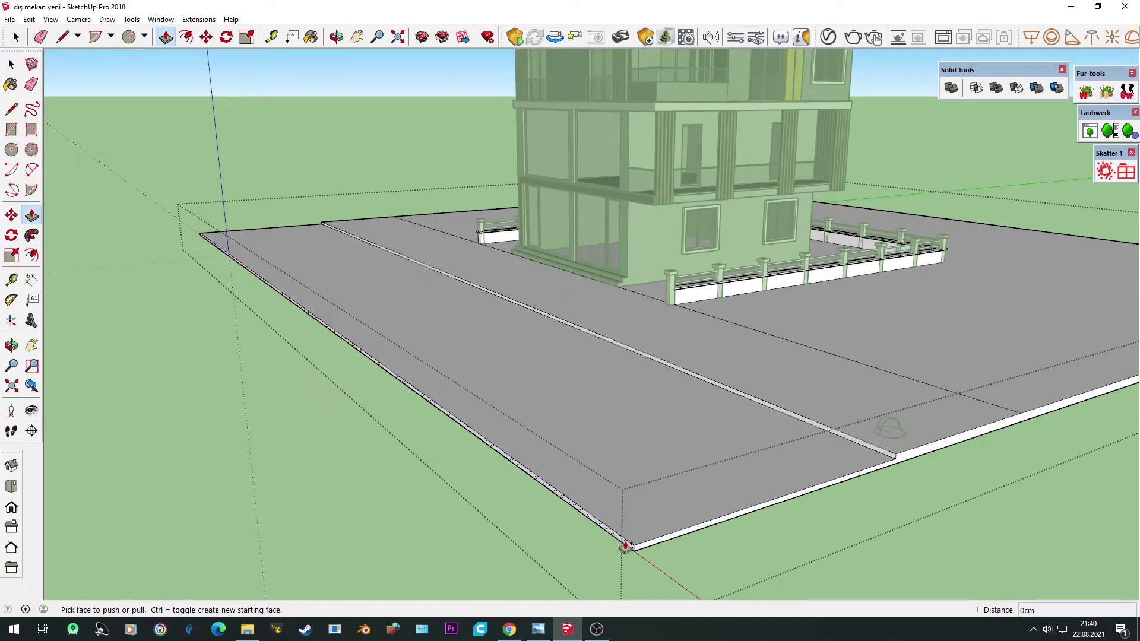
drag(619, 547, 518, 570)
text(400)
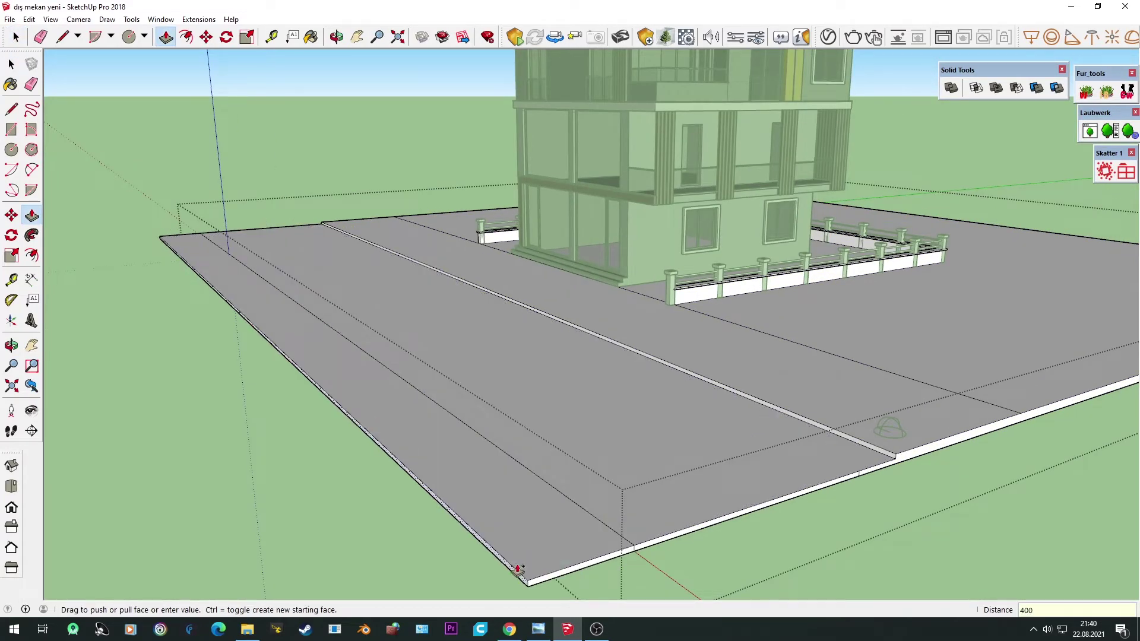
key(Return)
Step: Raise the left strip into a sidewalk, setting its height offset to 10 cm
middle_drag(433, 509, 400, 479)
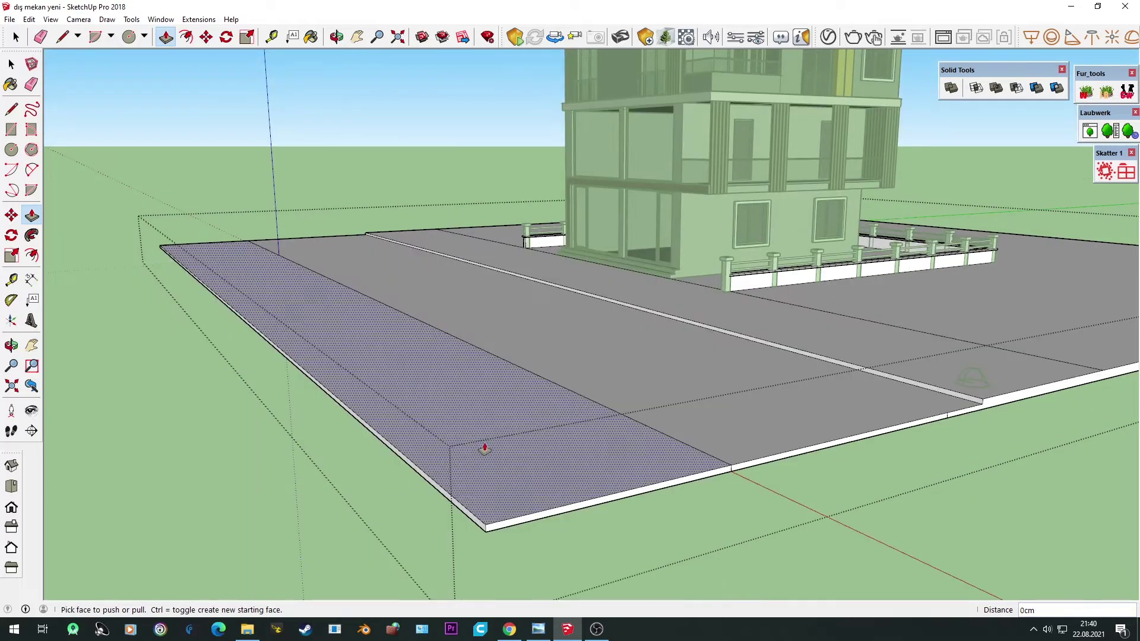
drag(605, 491, 961, 381)
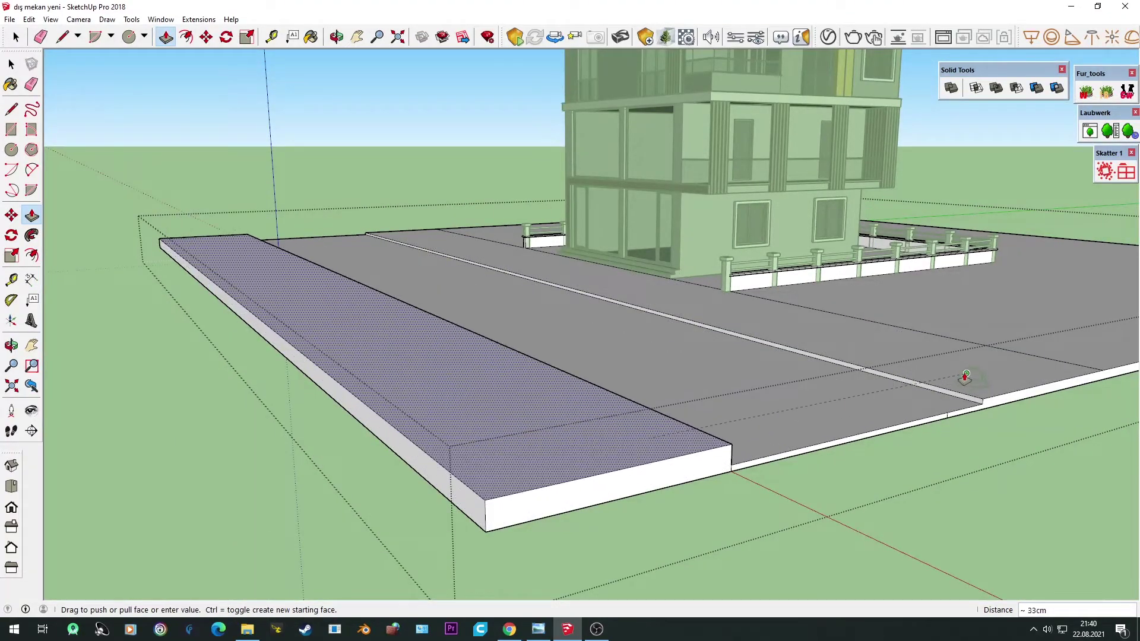
drag(611, 465, 904, 379)
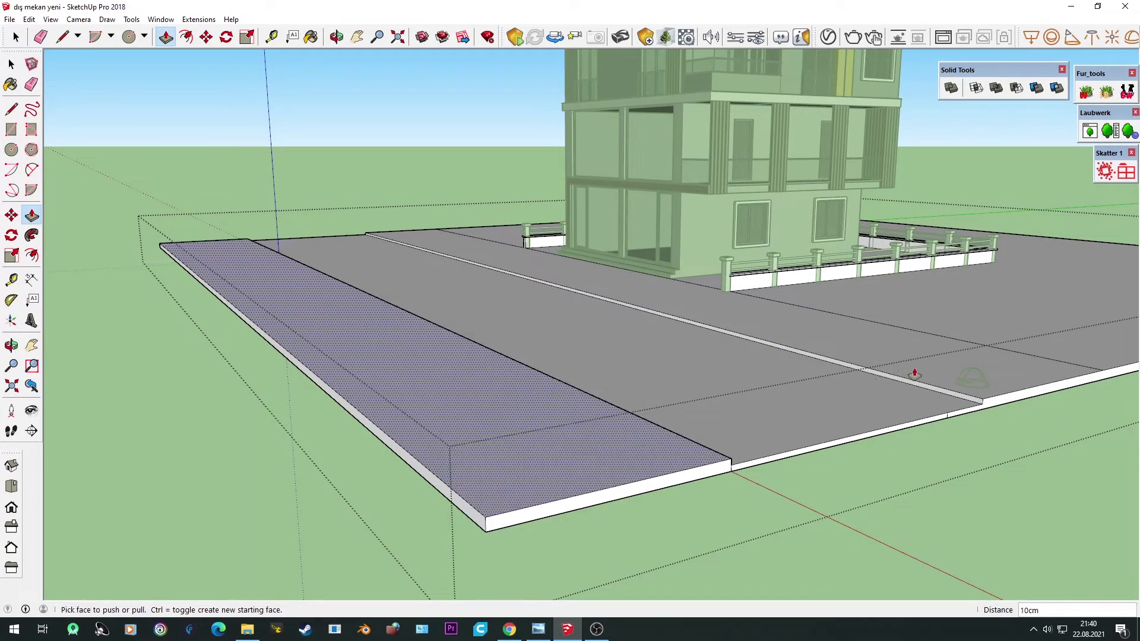
key(space)
middle_drag(331, 483, 551, 544)
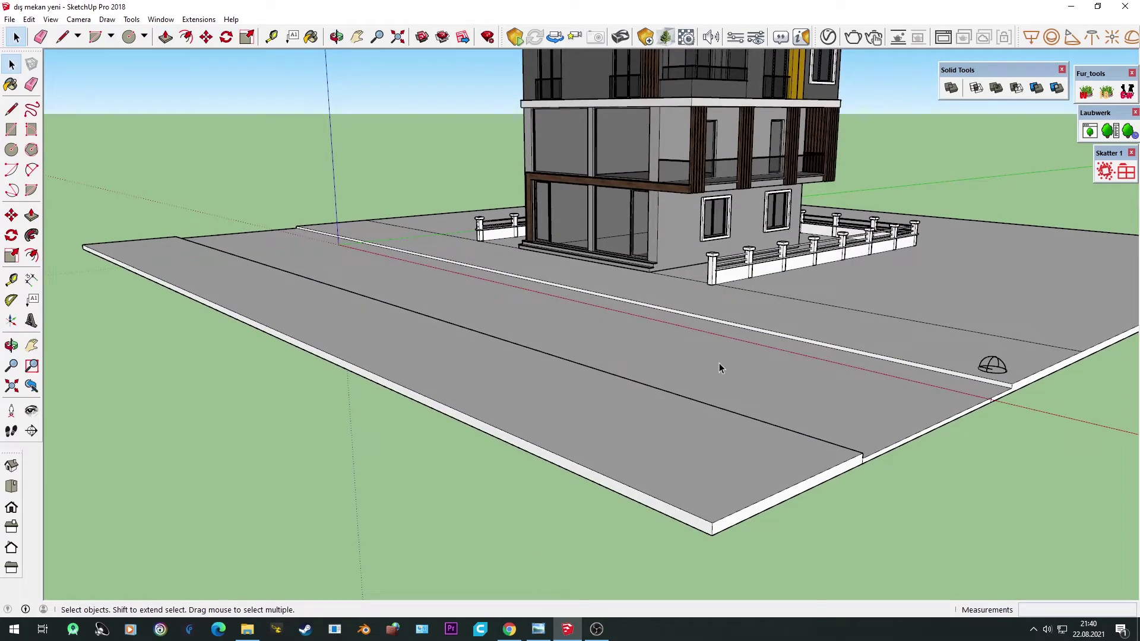
Step: Orbit and zoom to frame the whole building and slab, then bring up the _proje photo
mouse_move(719, 368)
middle_down()
mouse_move(741, 430)
mouse_move(735, 545)
mouse_move(713, 499)
mouse_move(709, 520)
mouse_move(1032, 491)
mouse_move(1041, 509)
middle_up()
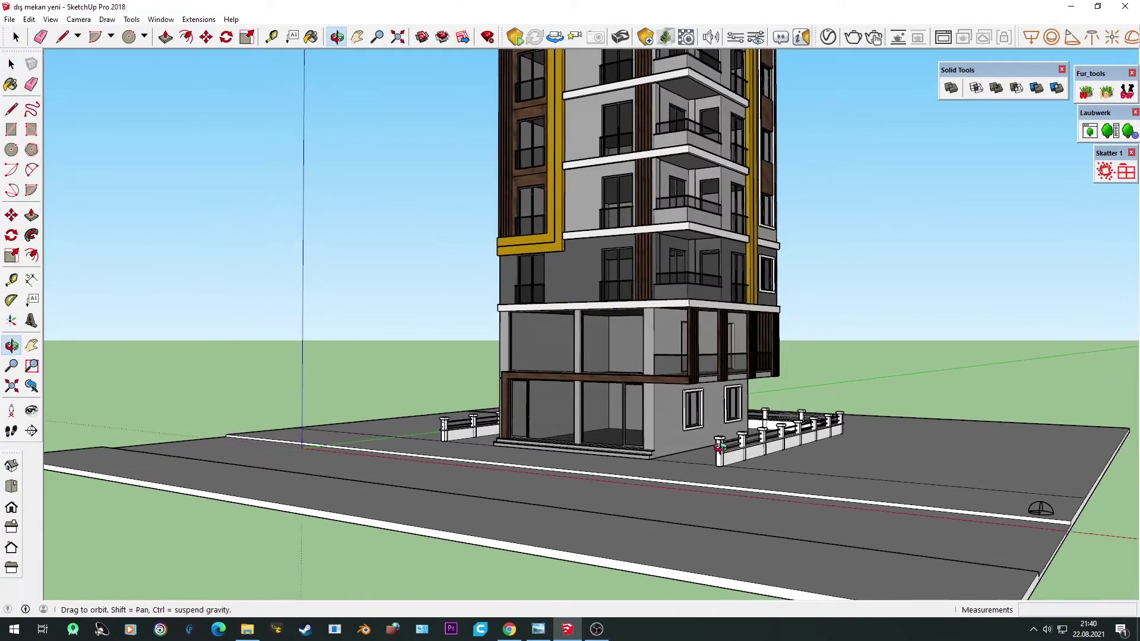
middle_drag(719, 447, 722, 449)
mouse_move(653, 438)
middle_down()
mouse_move(542, 552)
mouse_move(359, 522)
mouse_move(575, 344)
mouse_move(614, 369)
mouse_move(593, 453)
mouse_move(614, 463)
mouse_move(447, 325)
mouse_move(452, 489)
mouse_move(466, 521)
mouse_move(555, 440)
mouse_move(542, 554)
middle_up()
scroll(544, 544, down, 2)
middle_drag(546, 517, 552, 490)
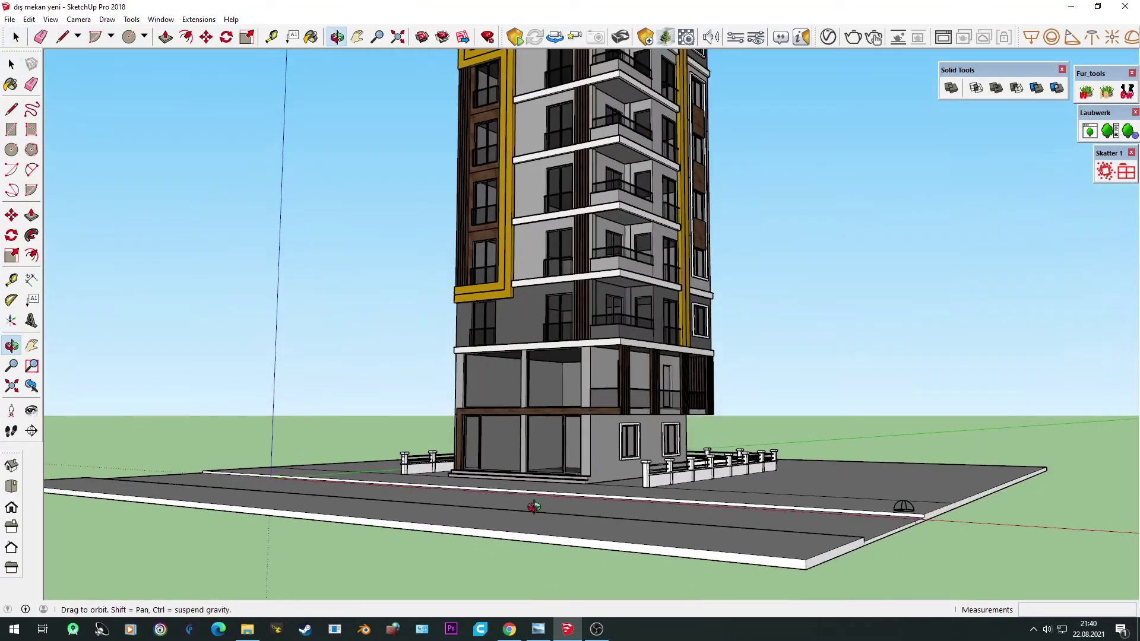
scroll(553, 491, down, 2)
scroll(552, 491, up, 2)
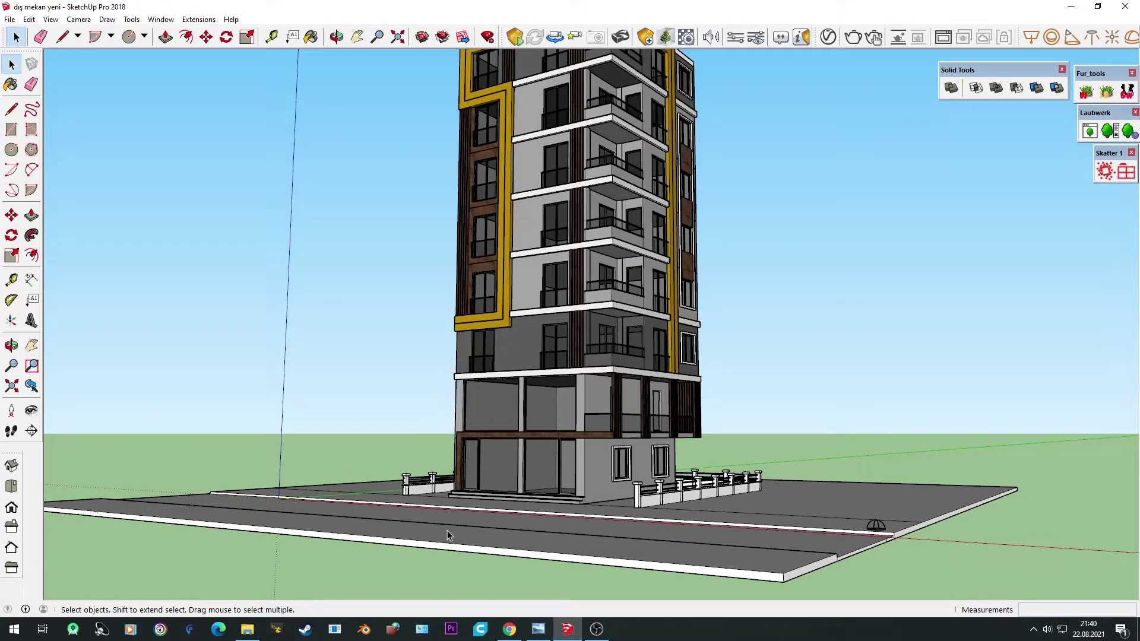
scroll(447, 530, down, 2)
click(538, 629)
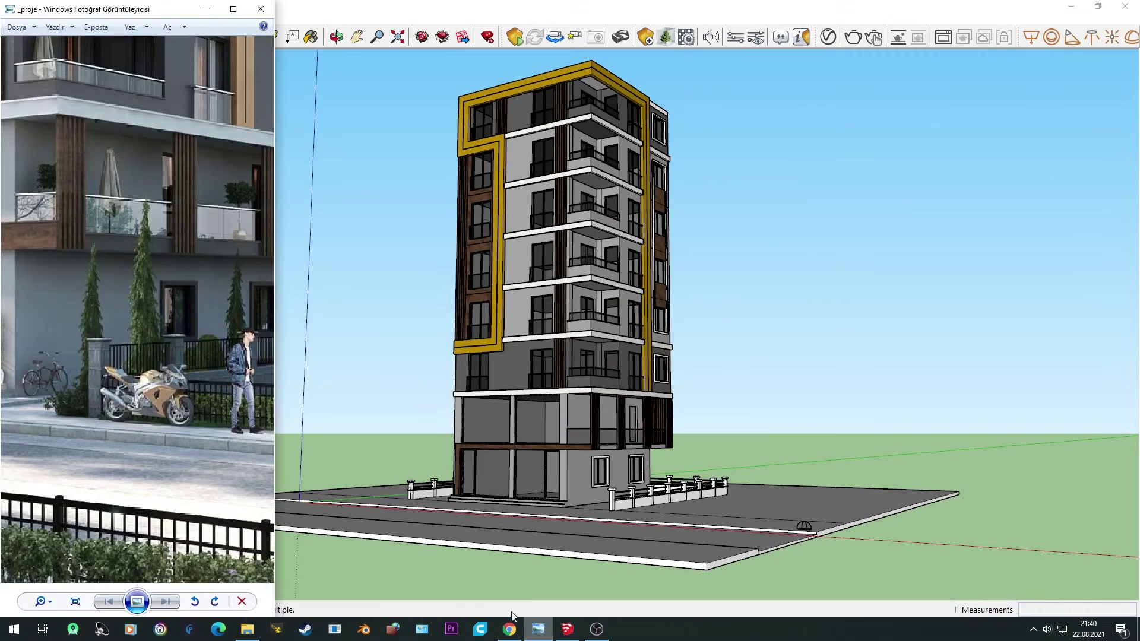
Step: Zoom out the _proje reference photo and minimize Windows Photo Viewer
scroll(114, 387, down, 2)
click(208, 9)
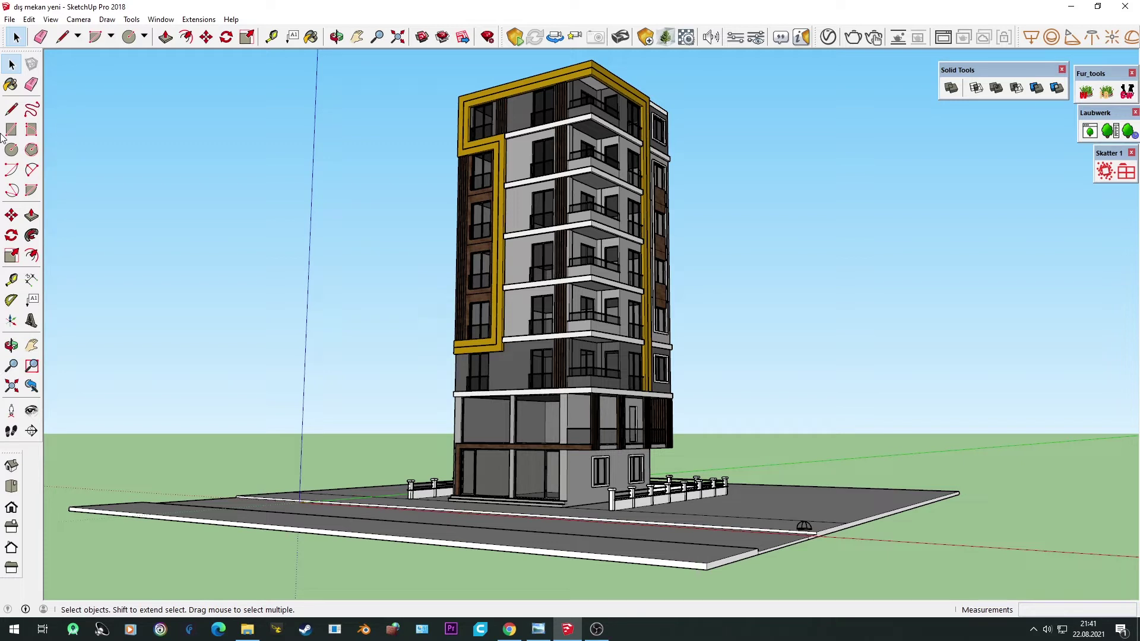
Step: Add Scene 1 for the current view and start a V-Ray interactive render
click(50, 19)
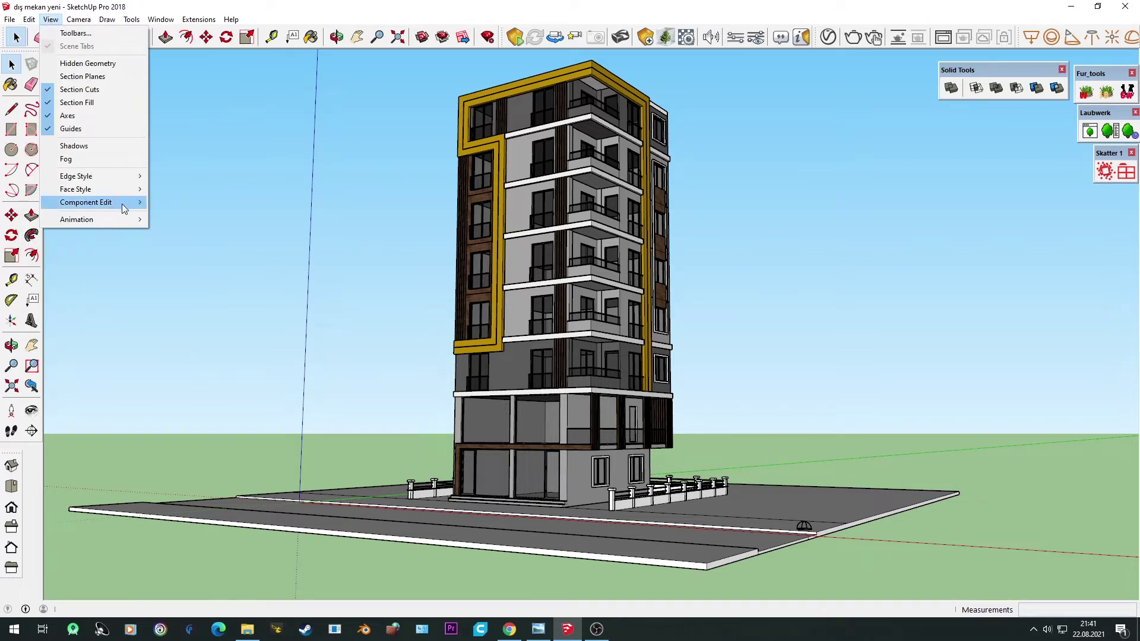
click(169, 219)
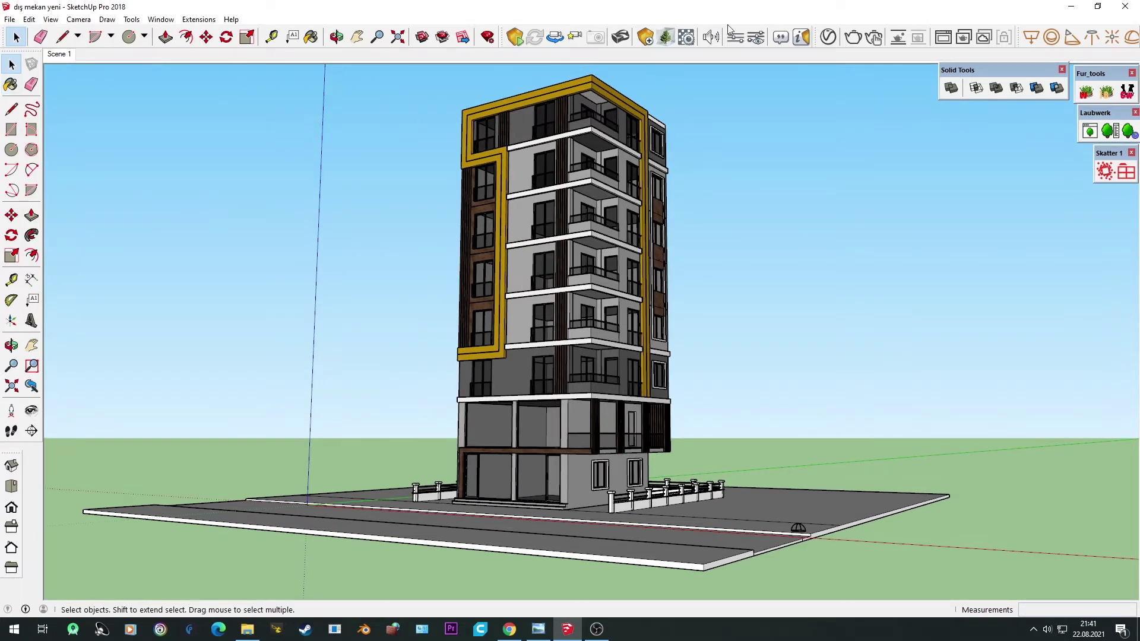
click(874, 37)
Step: In the V-Ray Asset Editor settings, set the render output width to 1920
click(828, 37)
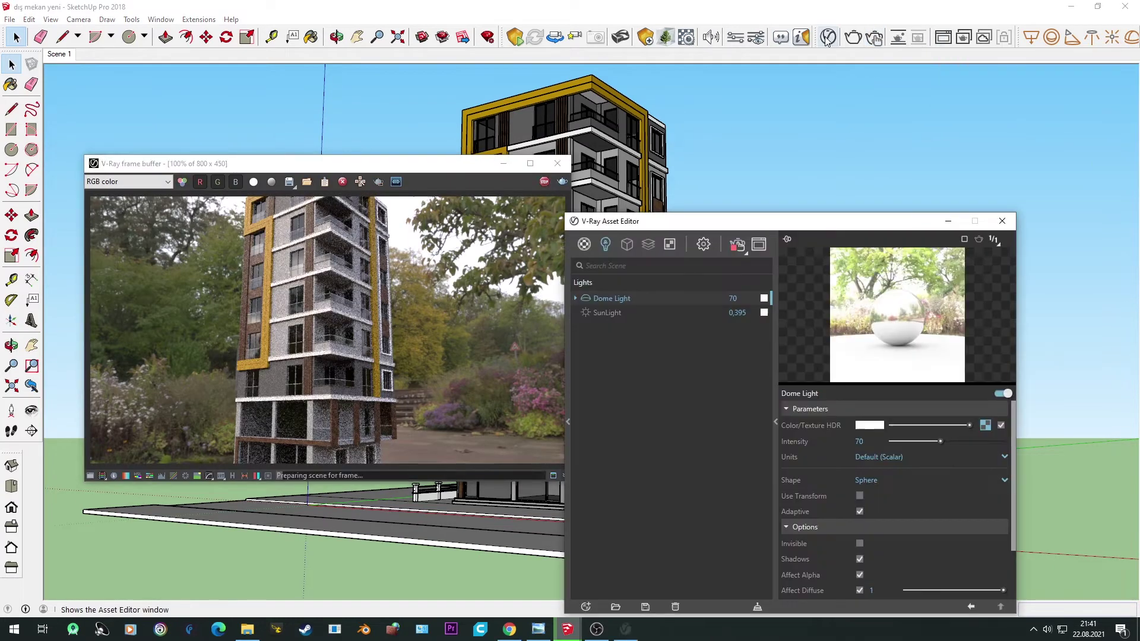
click(702, 246)
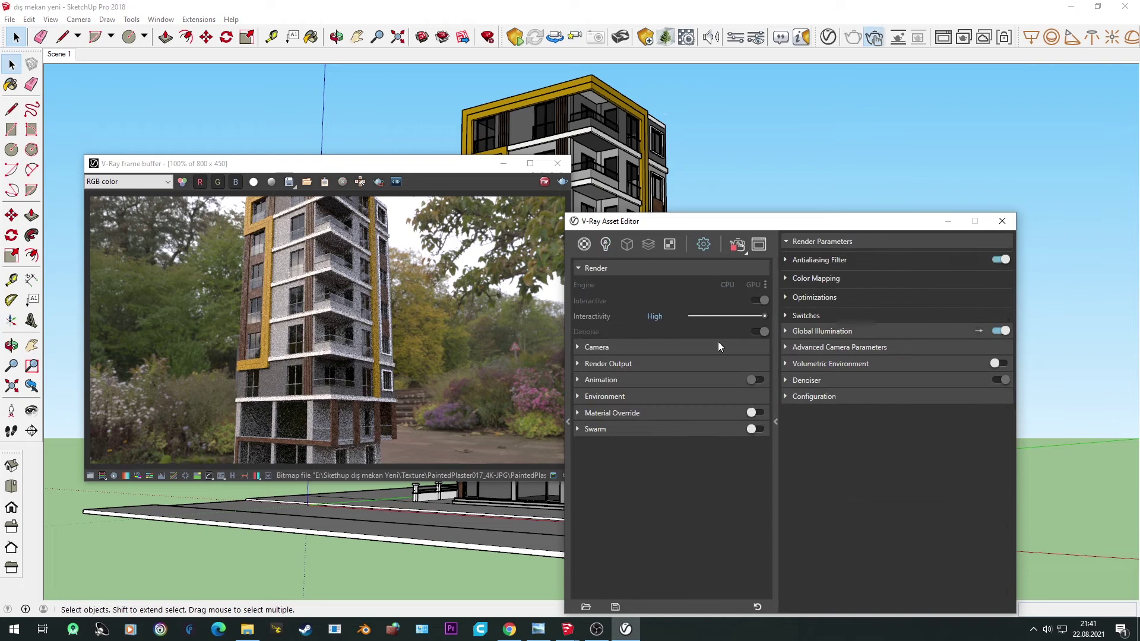
click(579, 347)
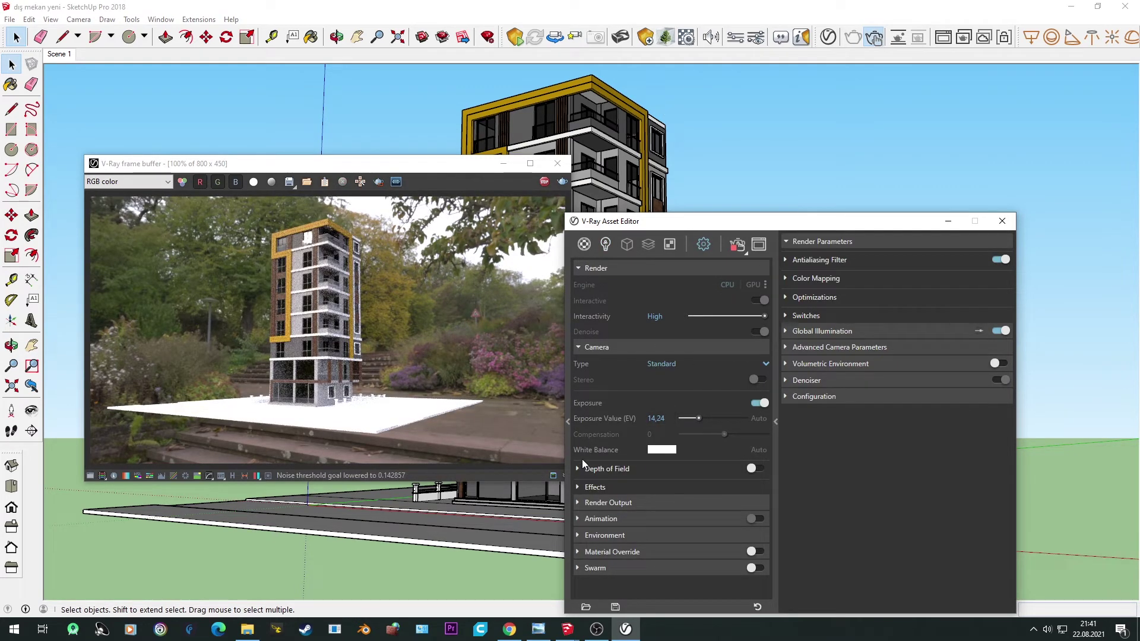
click(604, 504)
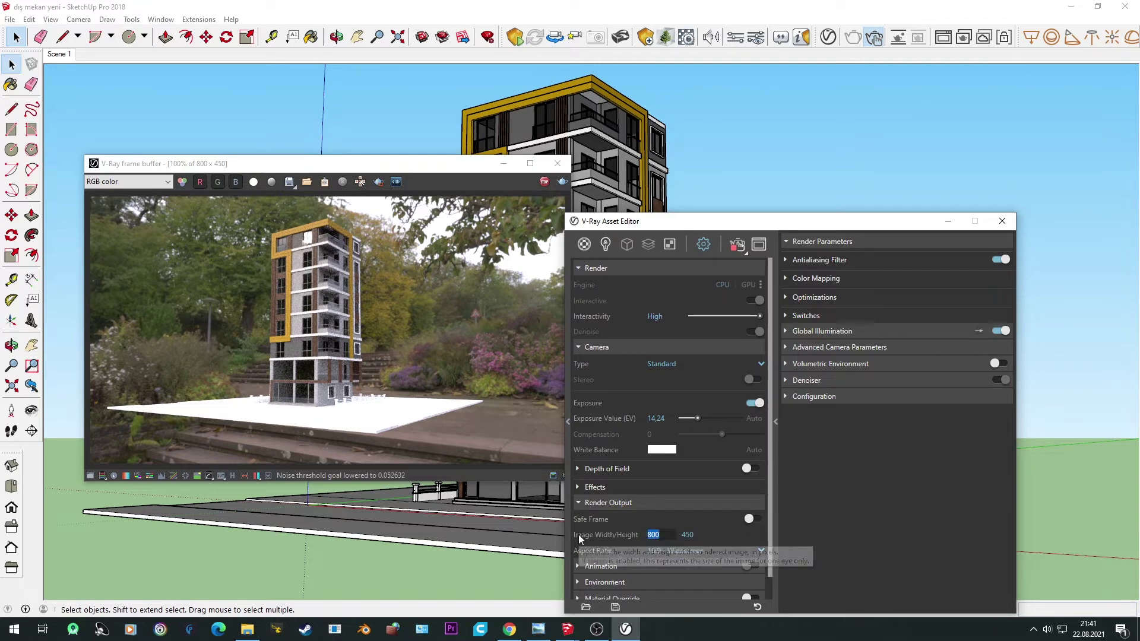
text(1920)
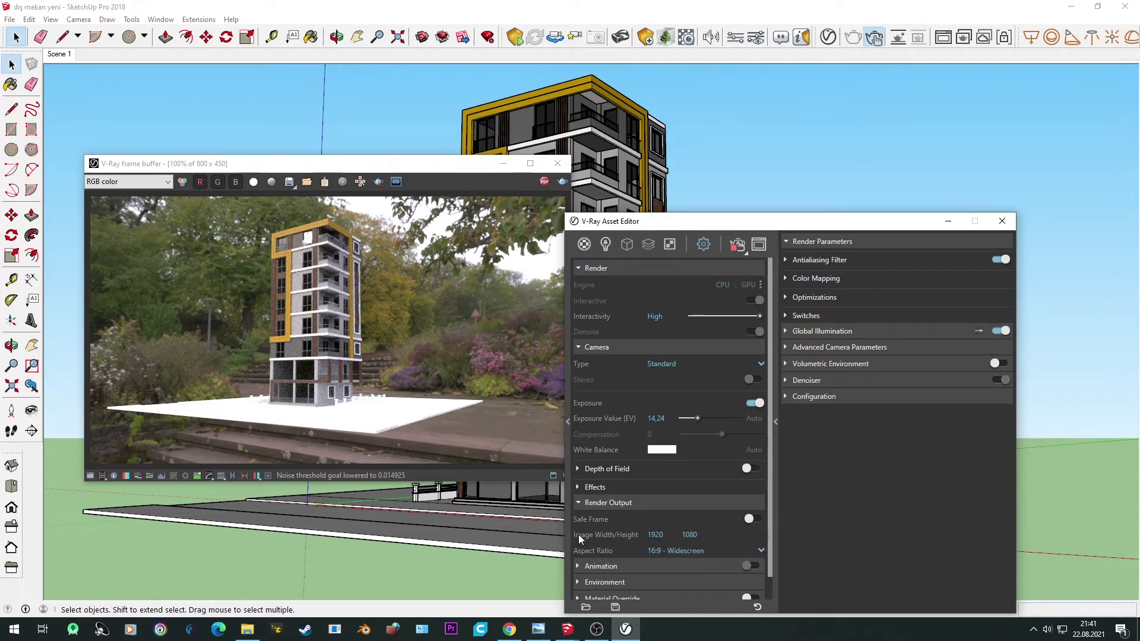
click(259, 630)
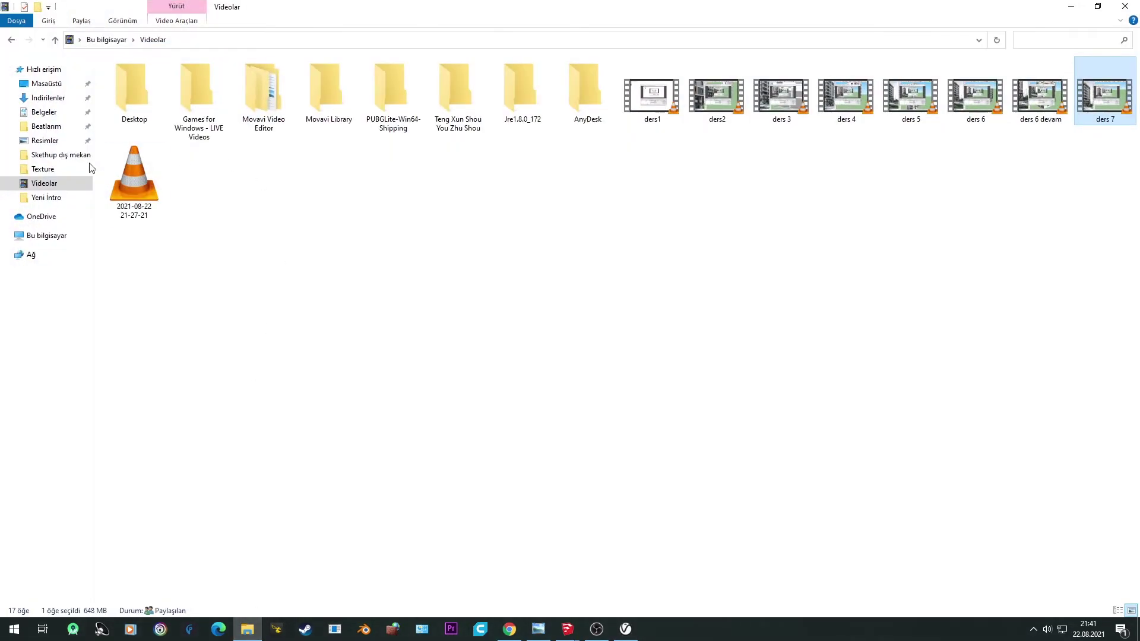
Step: In the 'Skethup dış mekan Yeni' folder, check the _proje image's size in Properties
click(87, 156)
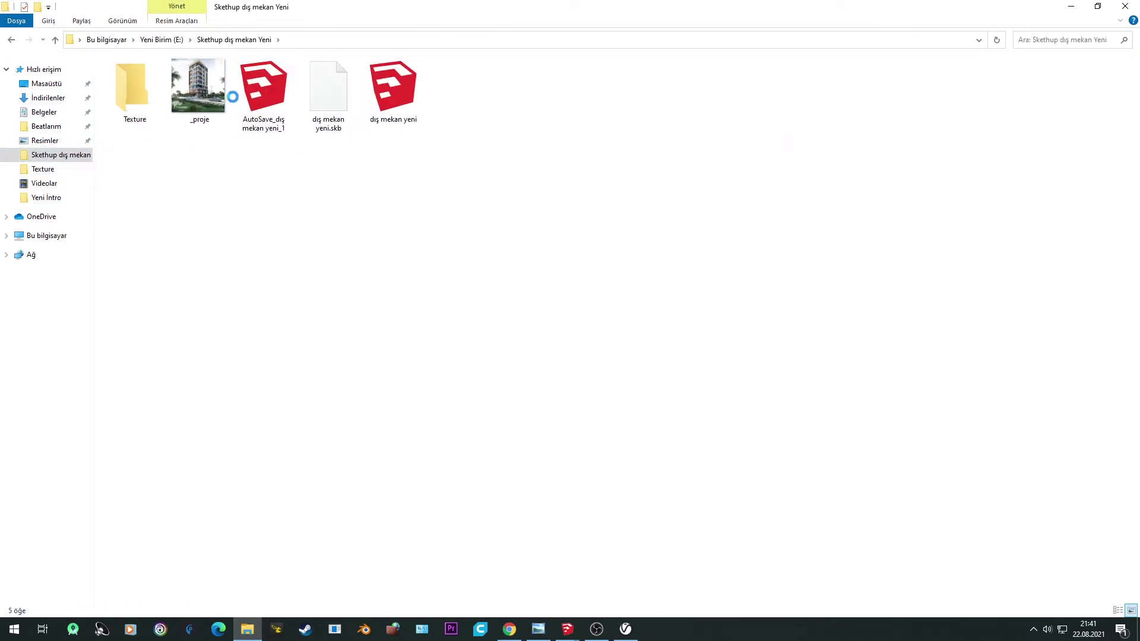
click(203, 92)
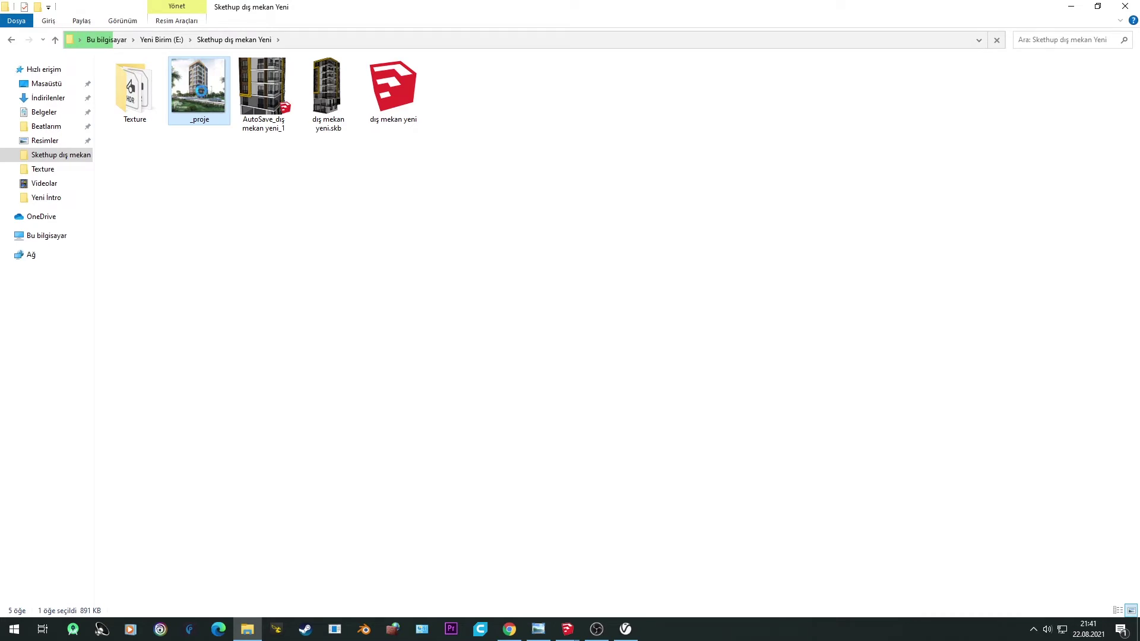
right_click(200, 87)
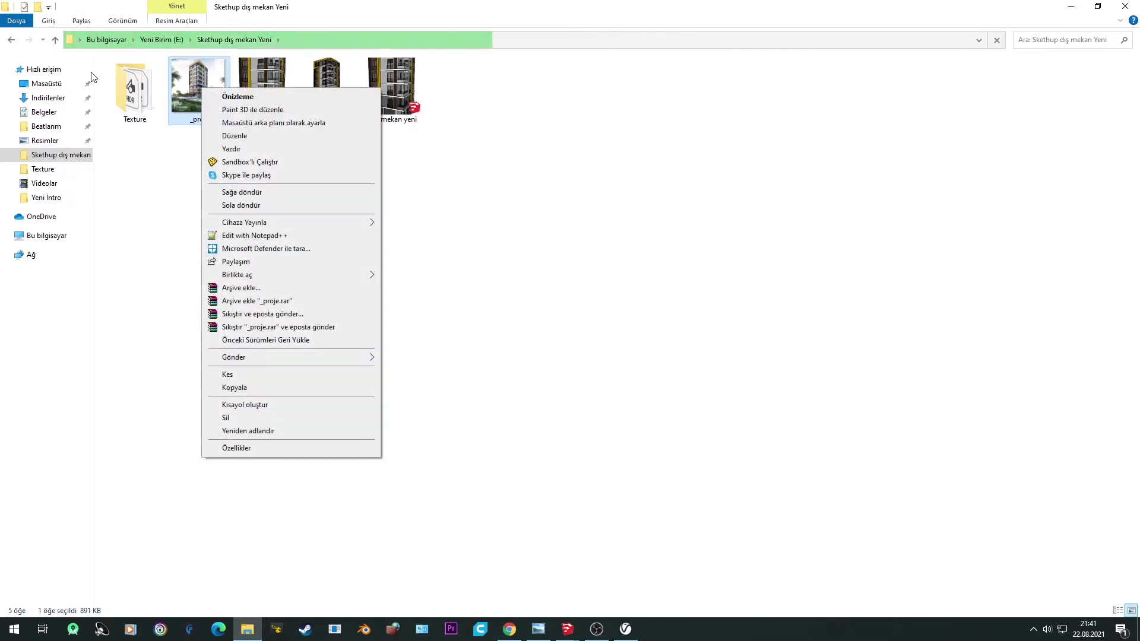
click(236, 446)
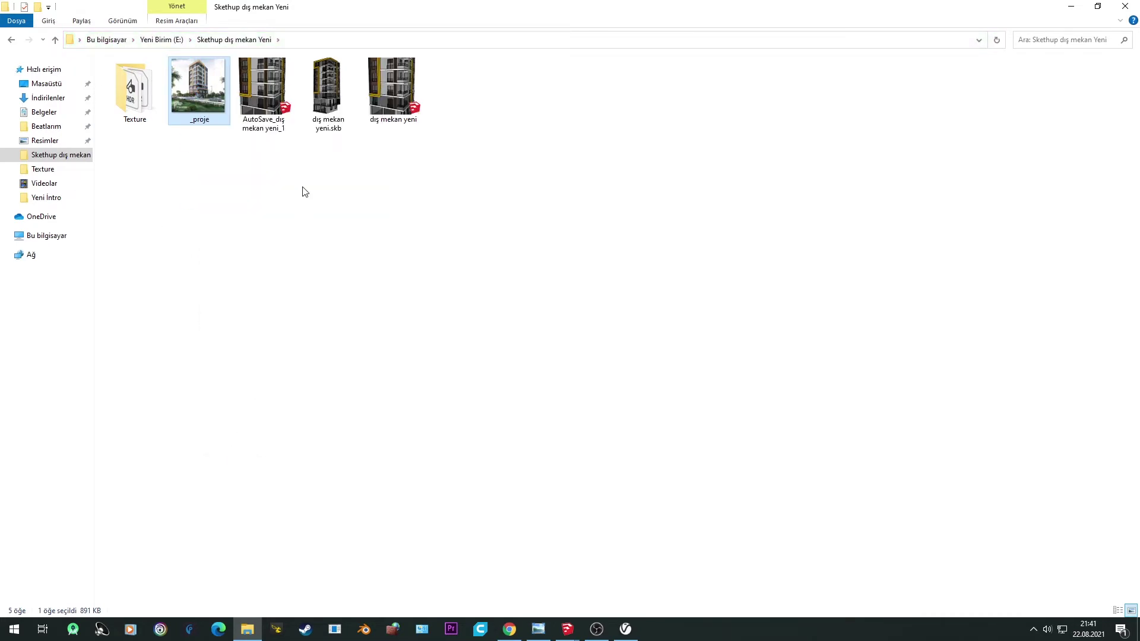
Step: Close the V-Ray frame buffer, save the SketchUp model, and dismiss the image properties
click(631, 631)
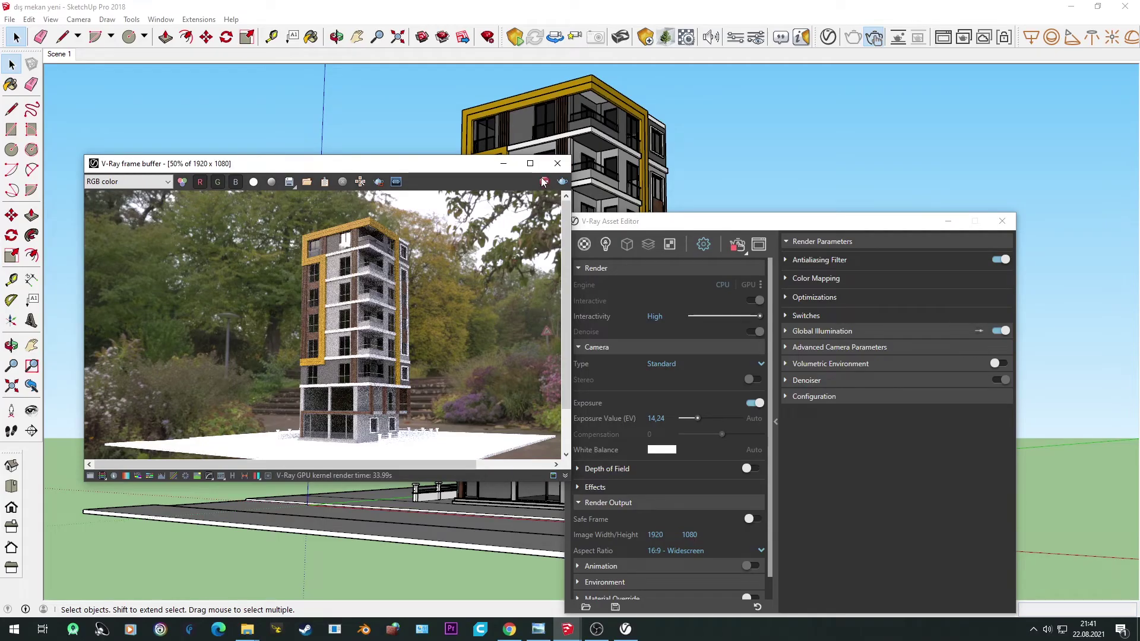
click(557, 163)
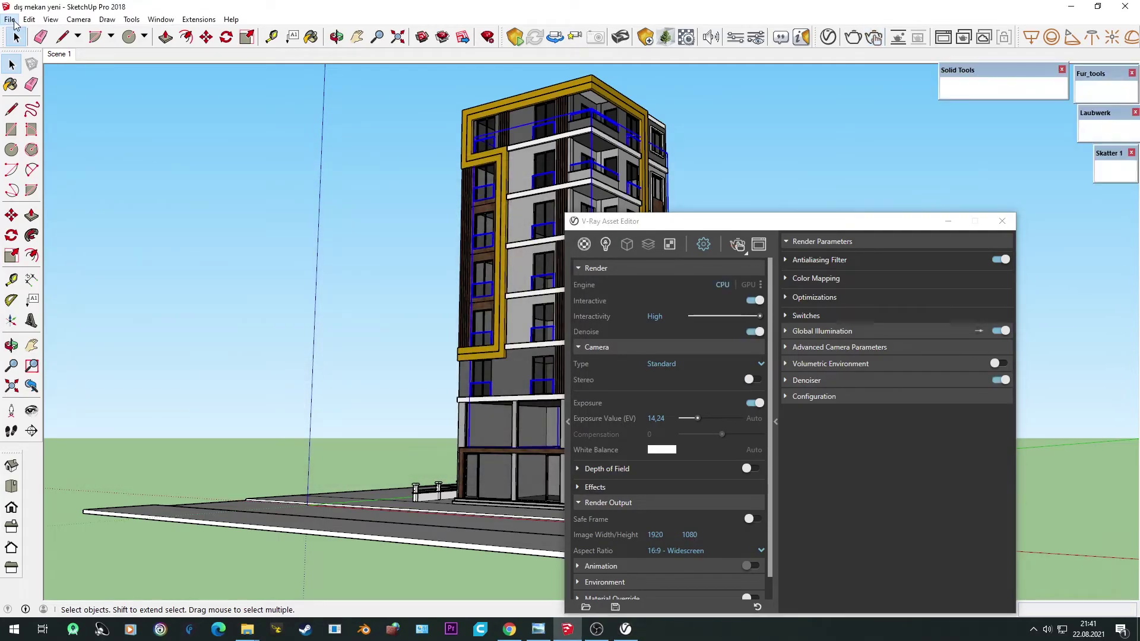
click(13, 19)
click(35, 76)
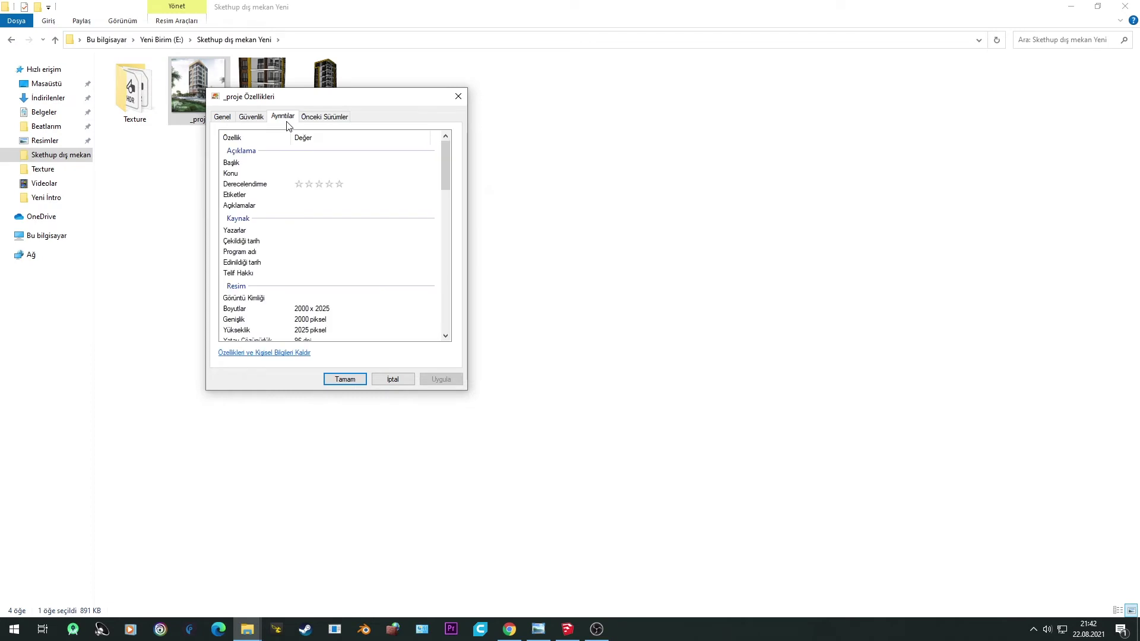
click(462, 92)
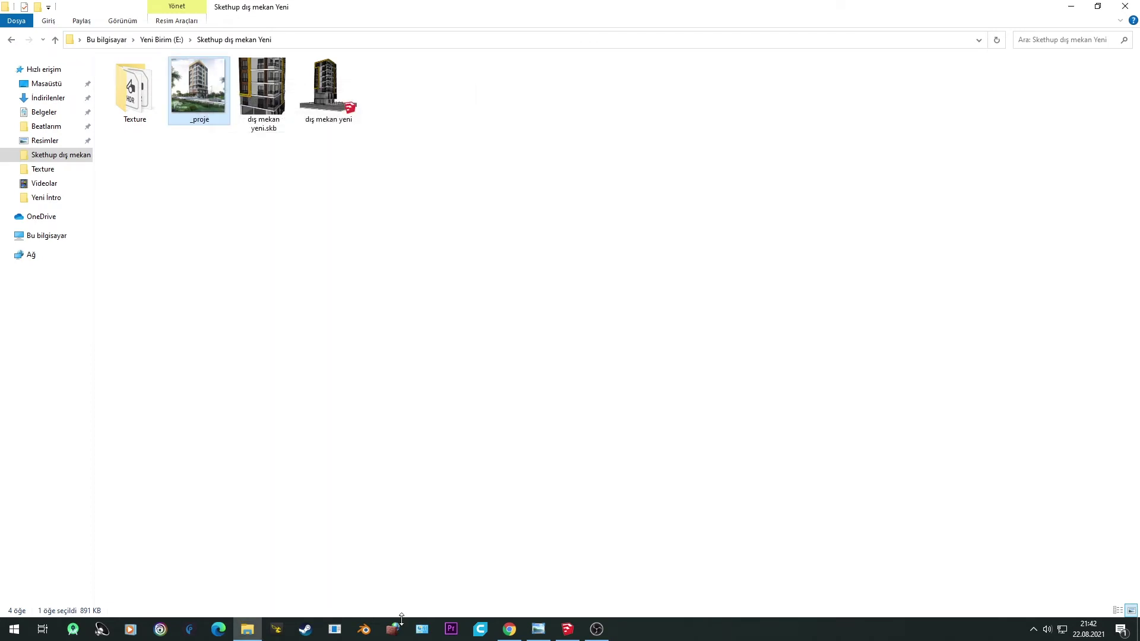
click(568, 630)
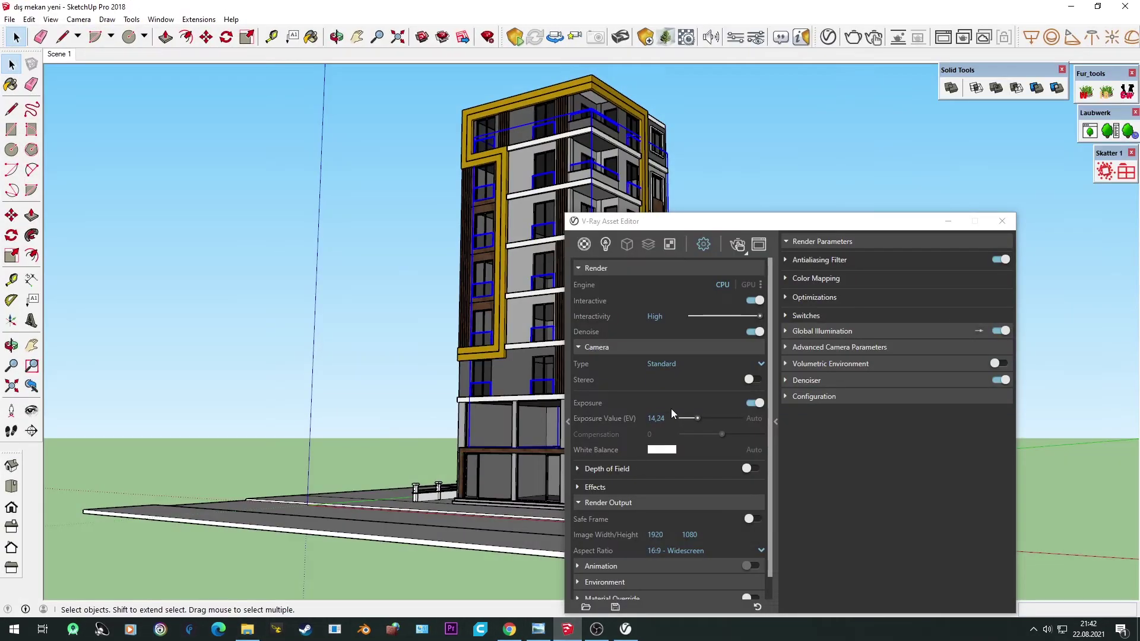
Step: Enter a V-Ray Render Output image width of 2000 and height of 2025
double_click(655, 535)
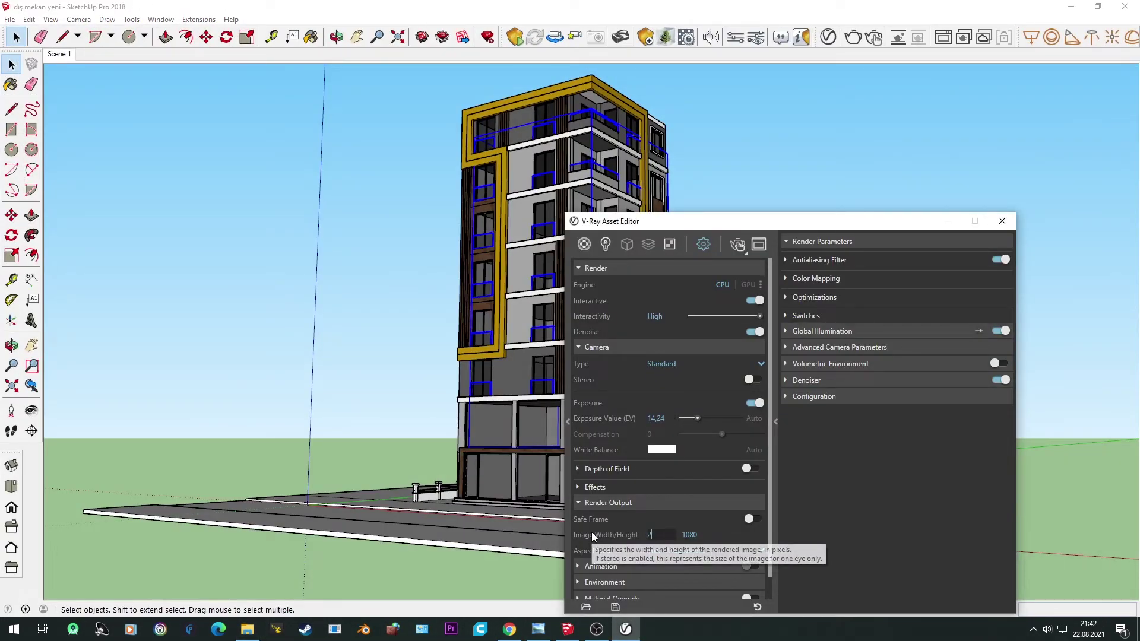
text(2000)
key(Return)
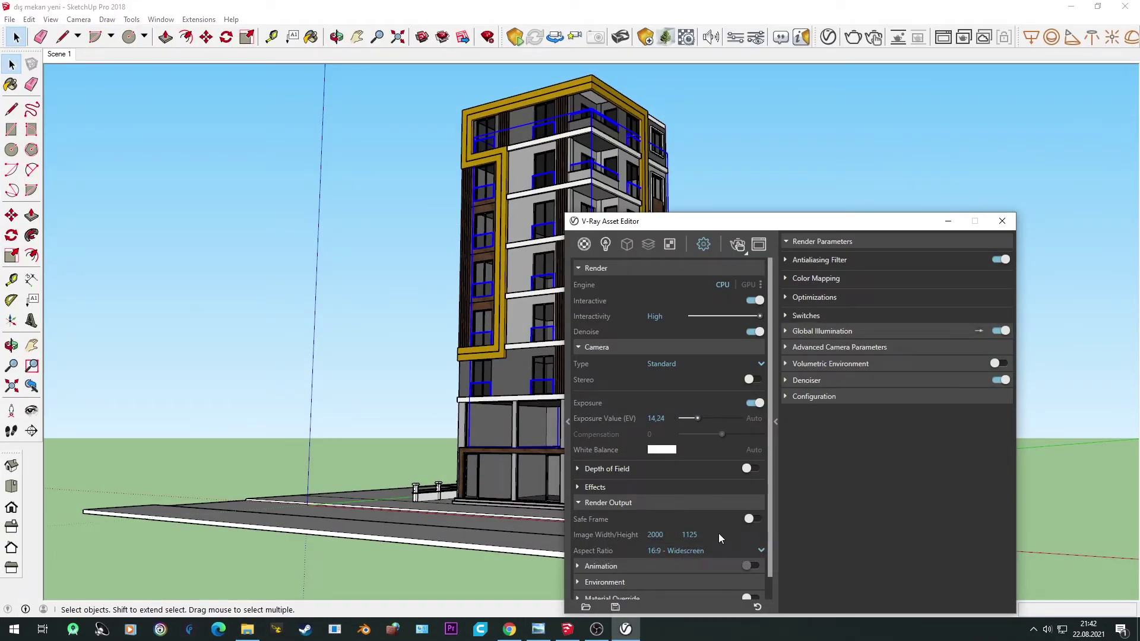
drag(635, 221, 590, 171)
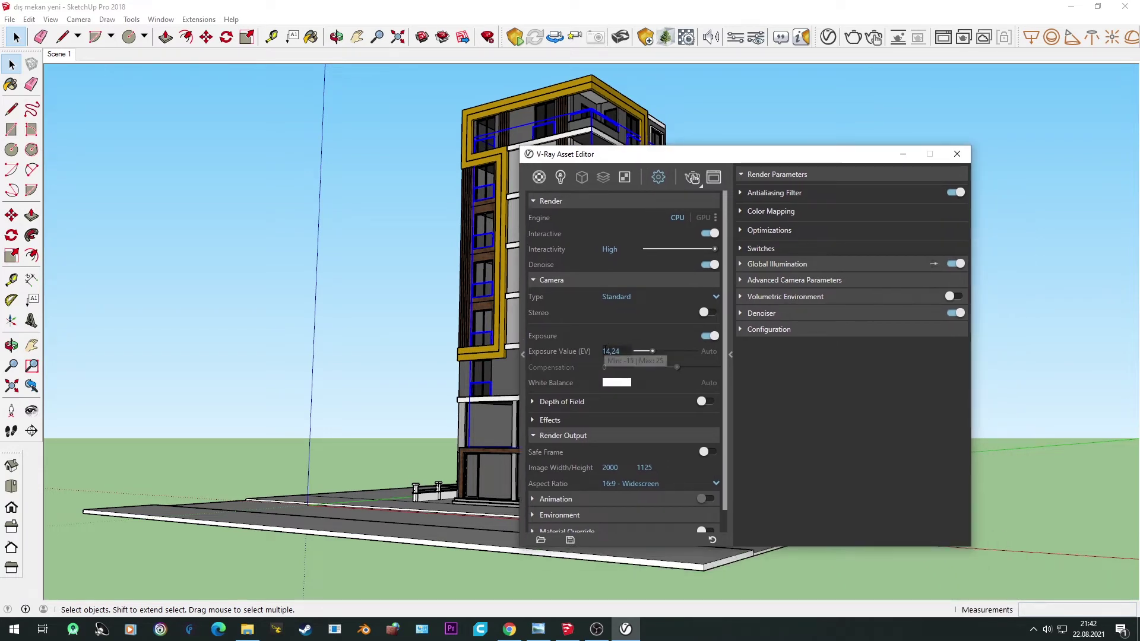
double_click(645, 467)
text(2025)
key(Return)
scroll(666, 441, down, 1)
Step: Switch the aspect ratio to custom, re-enter 2000 × 2025, and start an interactive render
click(664, 459)
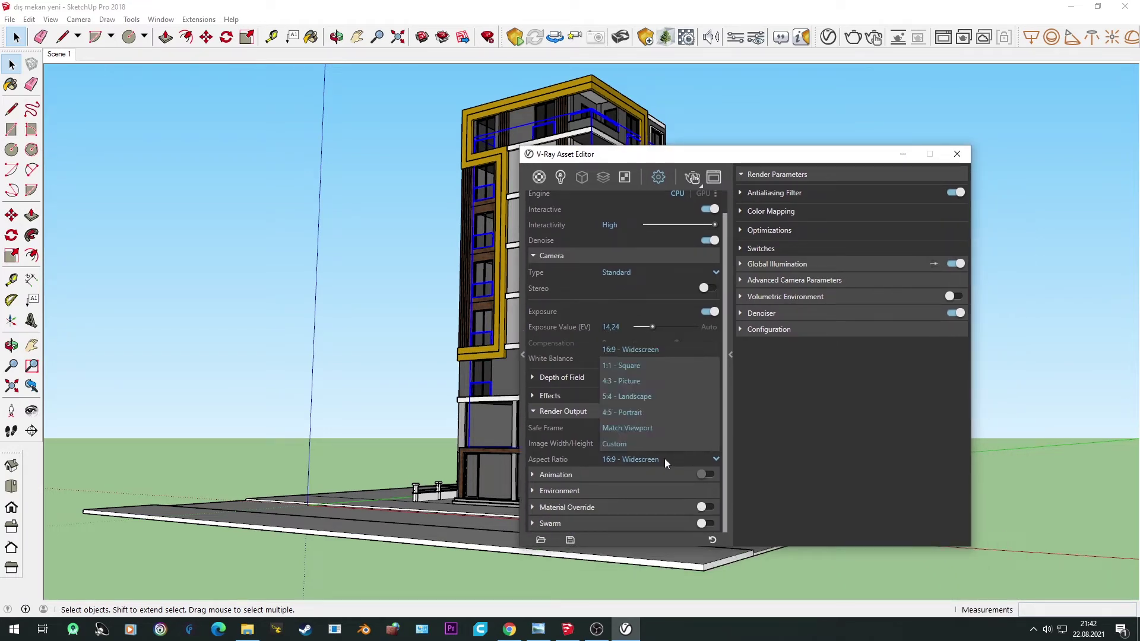
click(629, 350)
click(623, 444)
double_click(626, 446)
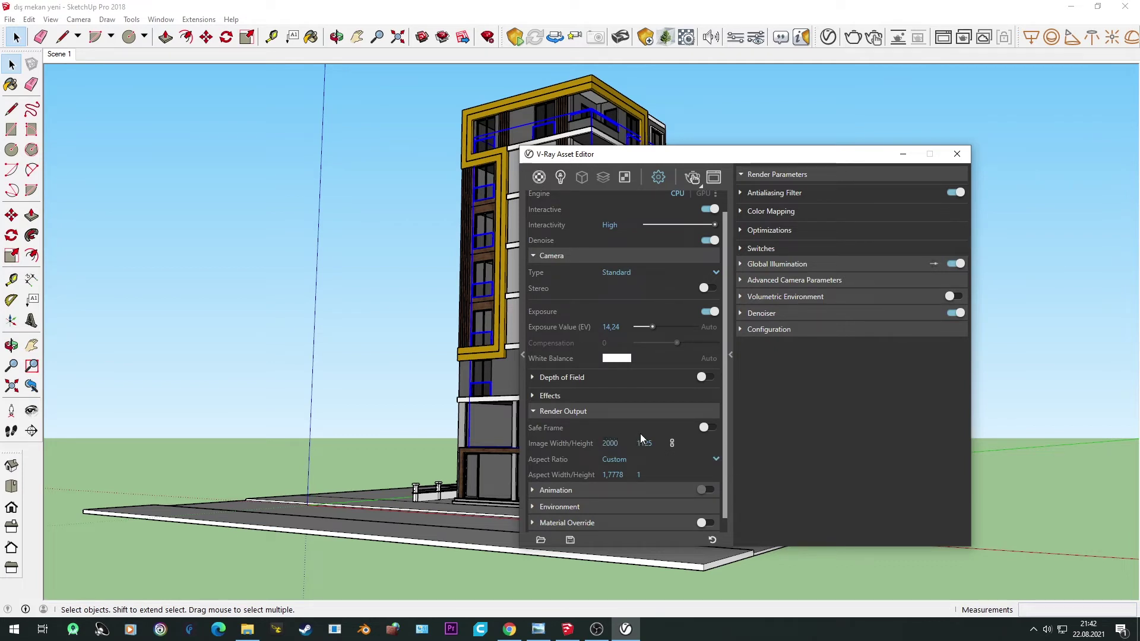
click(656, 444)
text(3)
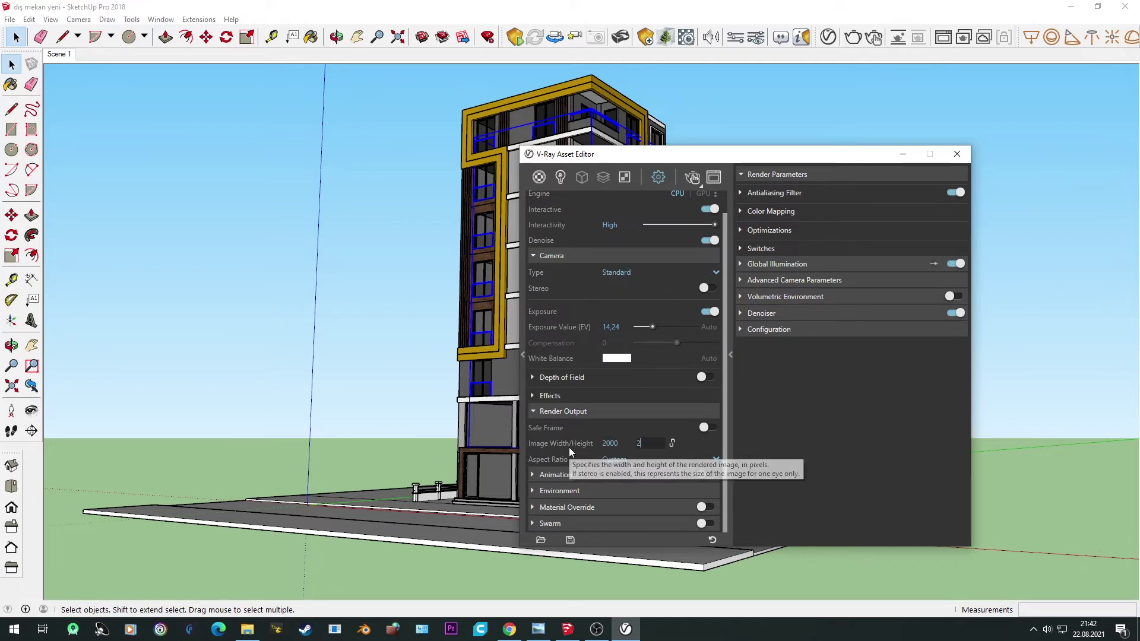
text(2025)
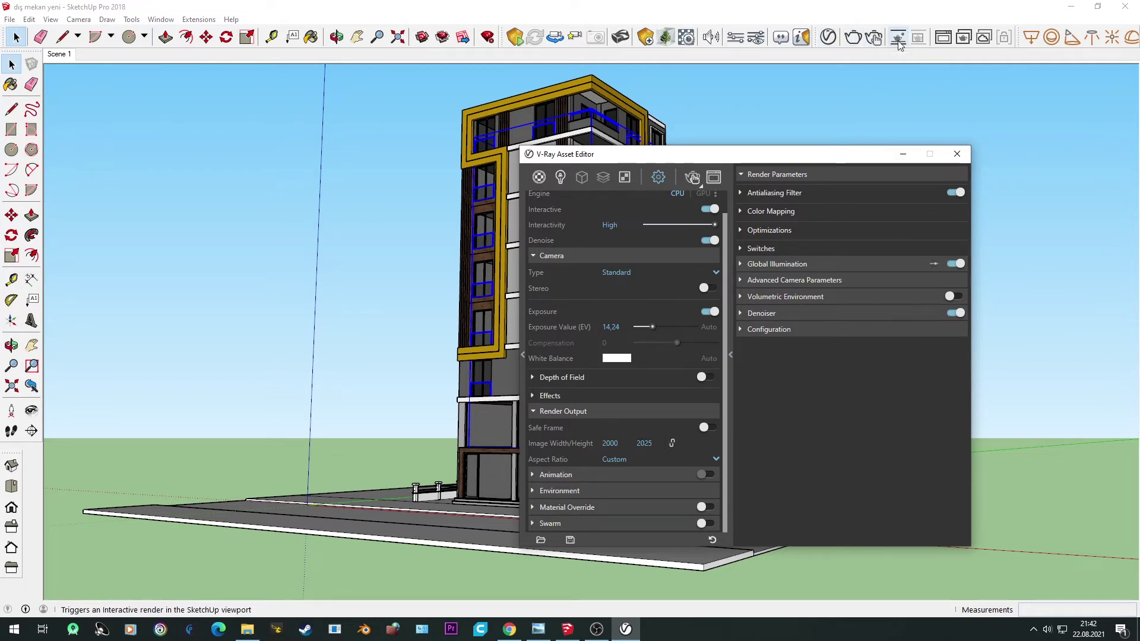
click(874, 41)
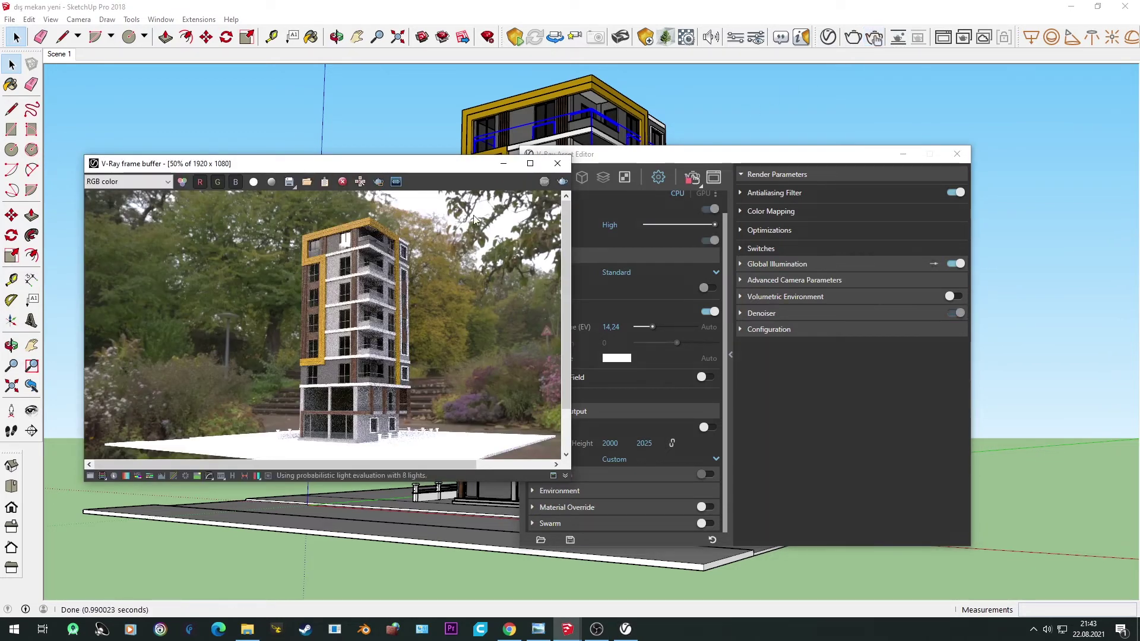
Step: Move the V-Ray frame buffer aside and orbit and zoom to a closer building view
drag(459, 156, 127, 156)
drag(594, 154, 825, 157)
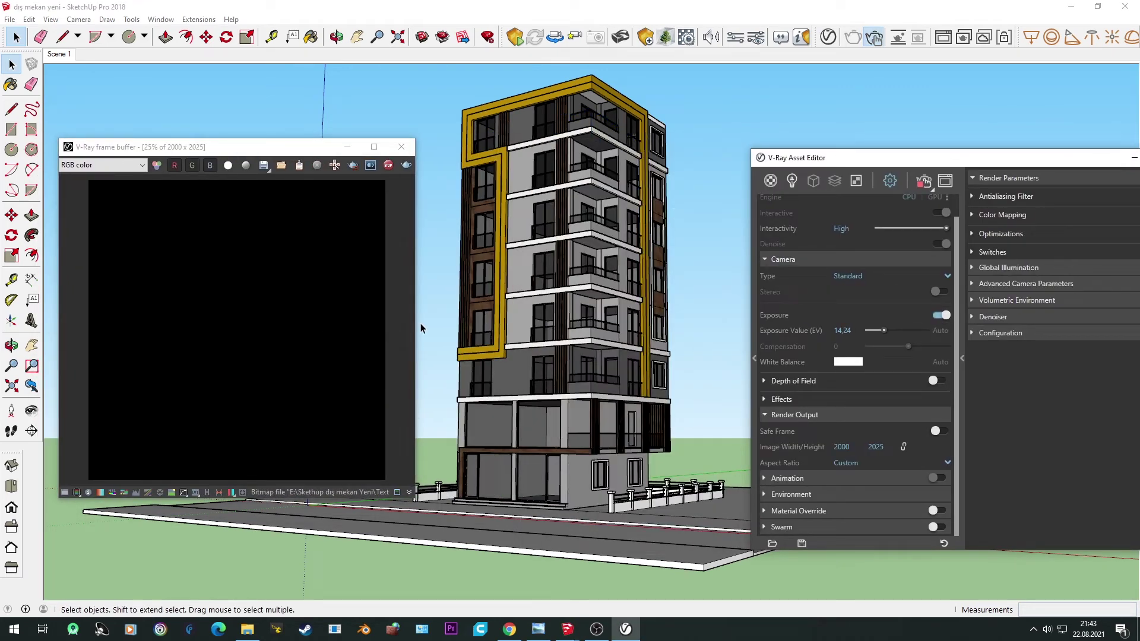
scroll(511, 410, up, 3)
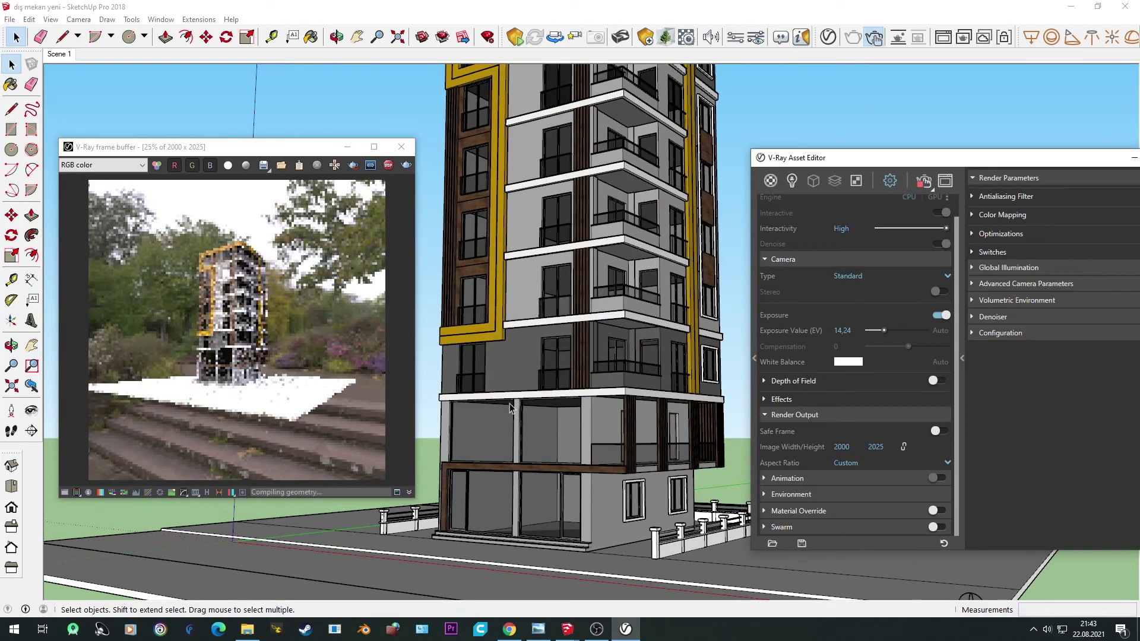
scroll(511, 407, up, 1)
scroll(511, 408, up, 1)
scroll(511, 407, up, 1)
mouse_move(517, 392)
middle_down()
mouse_move(523, 372)
mouse_move(539, 386)
mouse_move(535, 371)
mouse_move(506, 370)
middle_up()
scroll(524, 372, down, 2)
scroll(525, 373, down, 1)
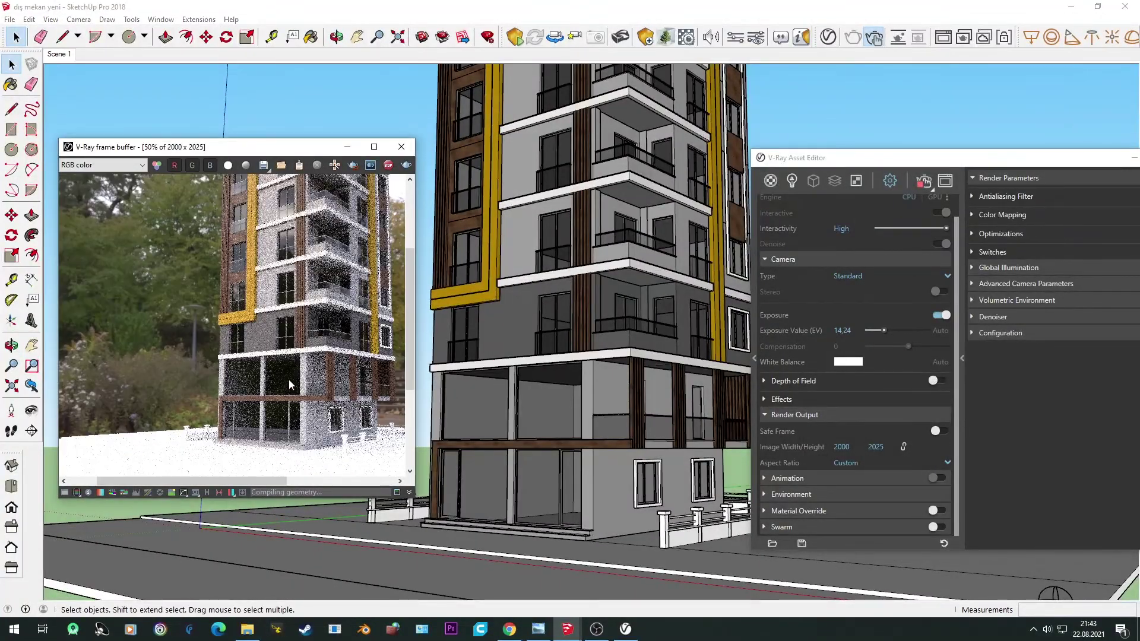
scroll(585, 387, up, 1)
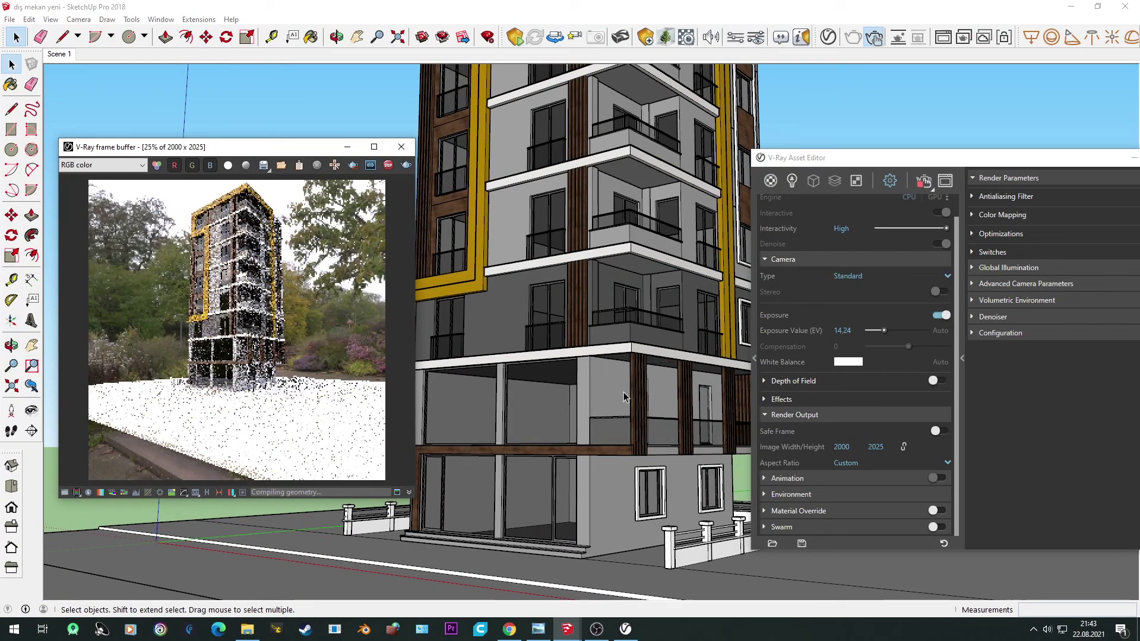
scroll(585, 387, up, 1)
mouse_move(611, 404)
middle_down()
mouse_move(634, 377)
mouse_move(546, 346)
middle_up()
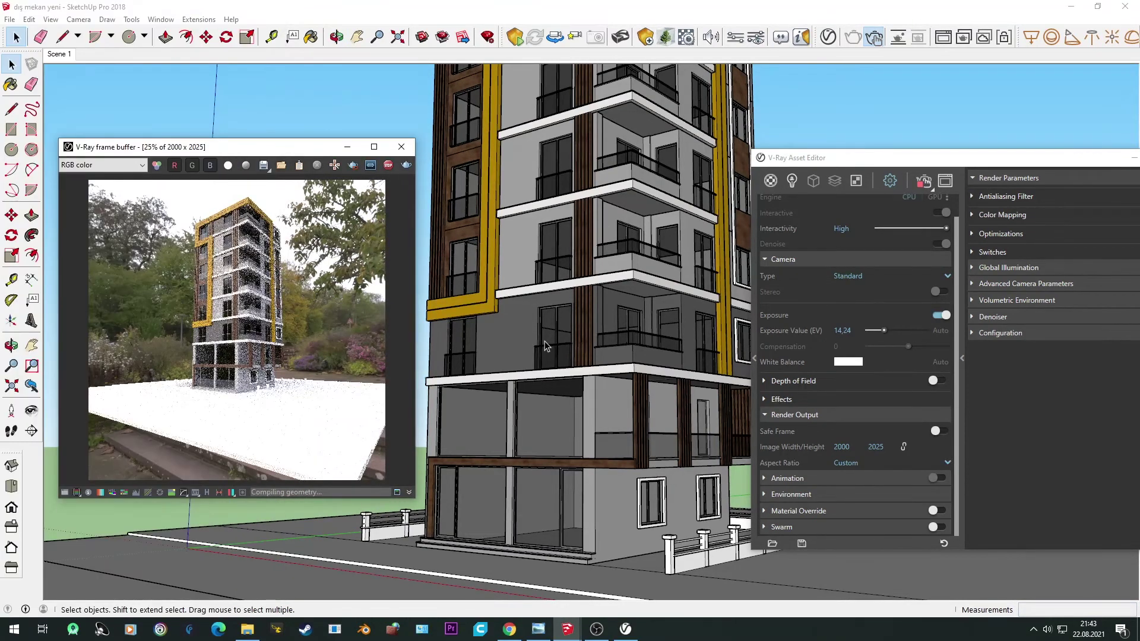
Step: Update Scene 1 to the current view, then orbit toward the building's base
right_click(52, 58)
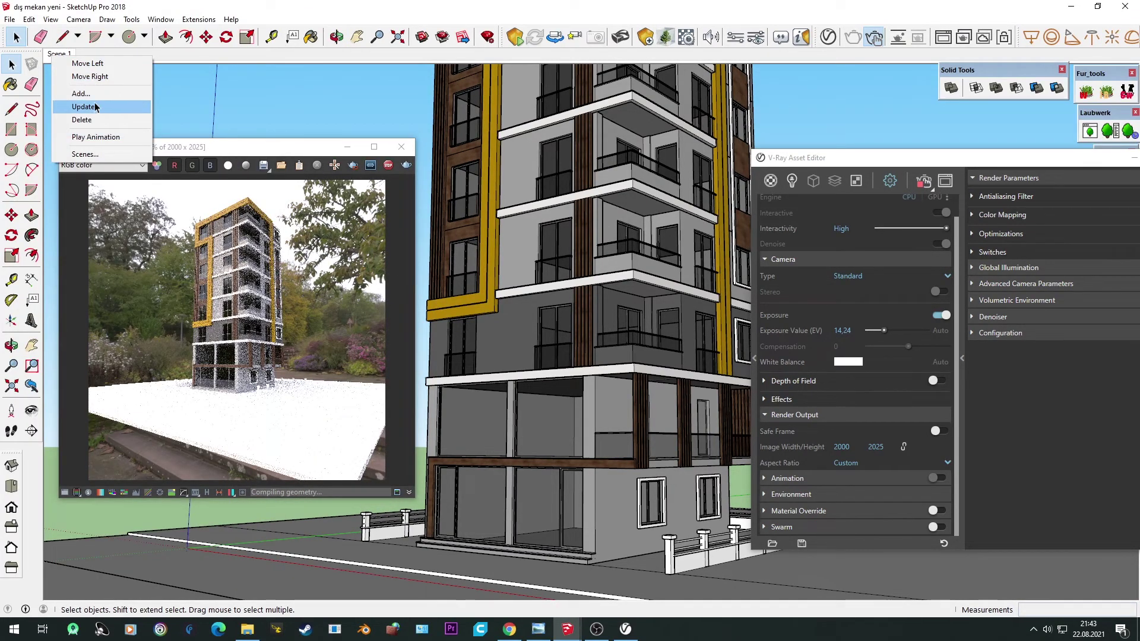
click(83, 107)
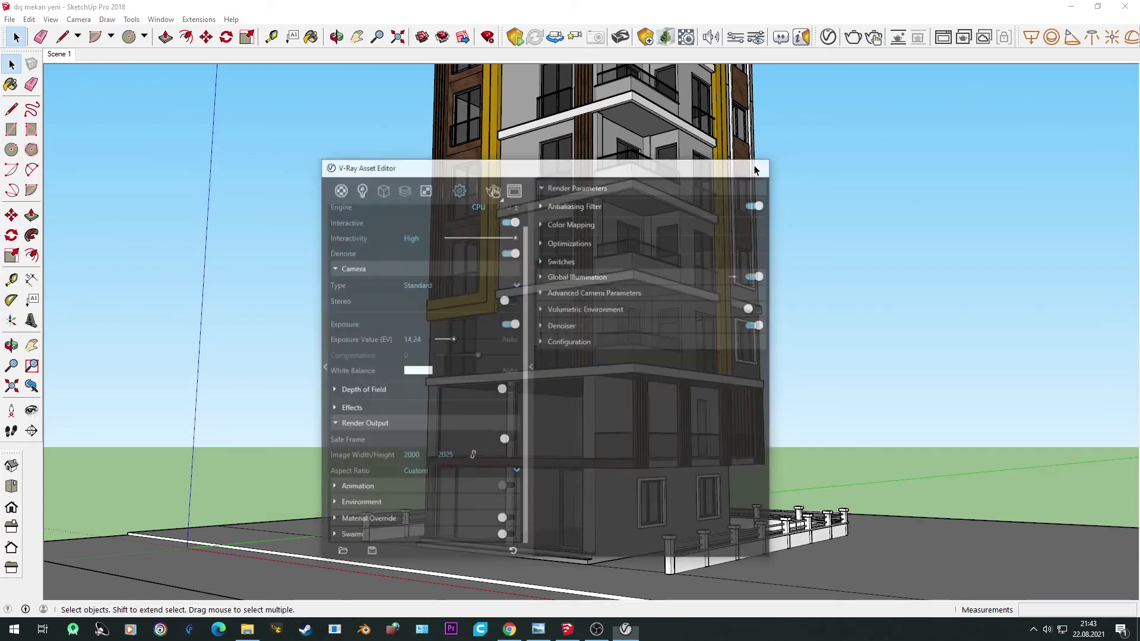
mouse_move(814, 173)
middle_down()
mouse_move(788, 437)
mouse_move(619, 287)
mouse_move(621, 106)
middle_up()
scroll(787, 438, down, 5)
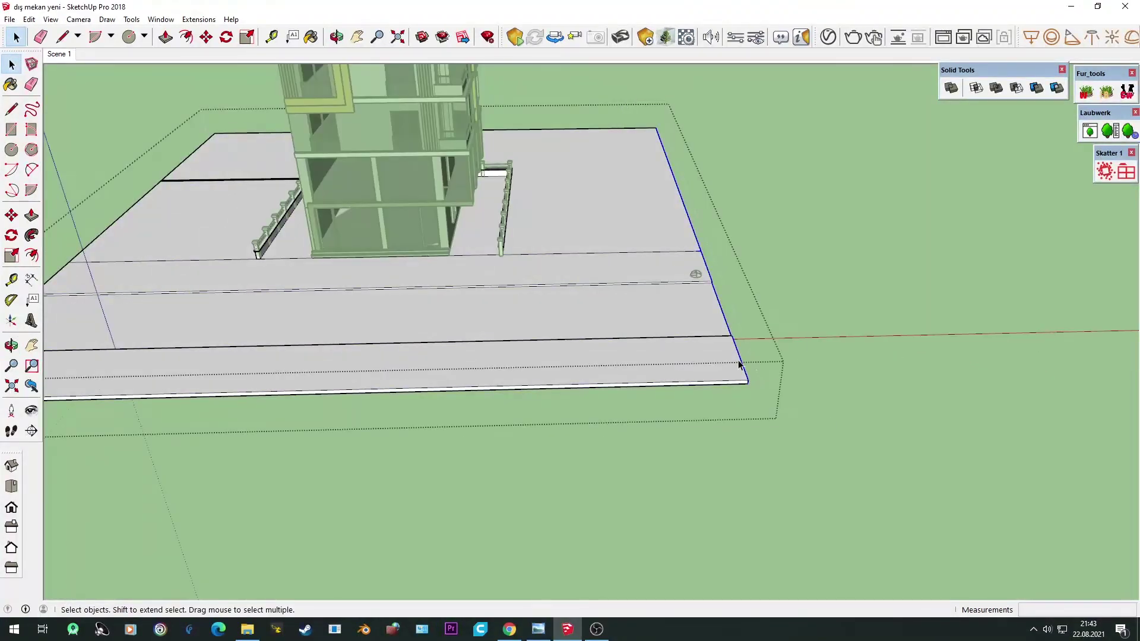
Step: Move the slab's right edge further right to widen the ground slab
key(m)
click(751, 377)
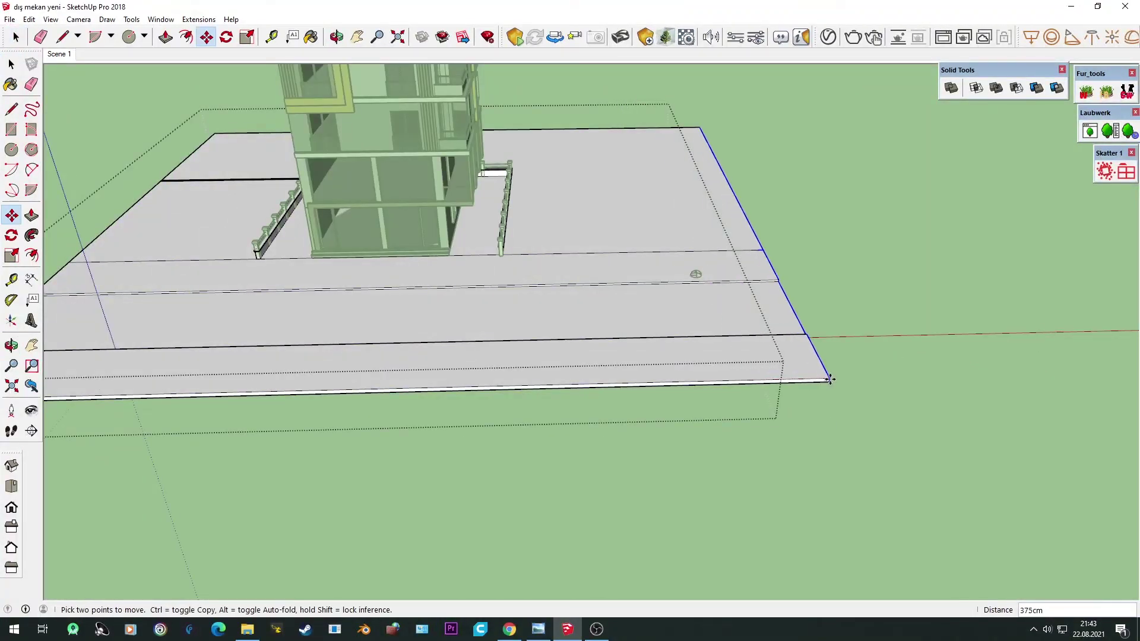
click(905, 373)
key(space)
scroll(904, 373, down, 5)
middle_drag(450, 468, 508, 383)
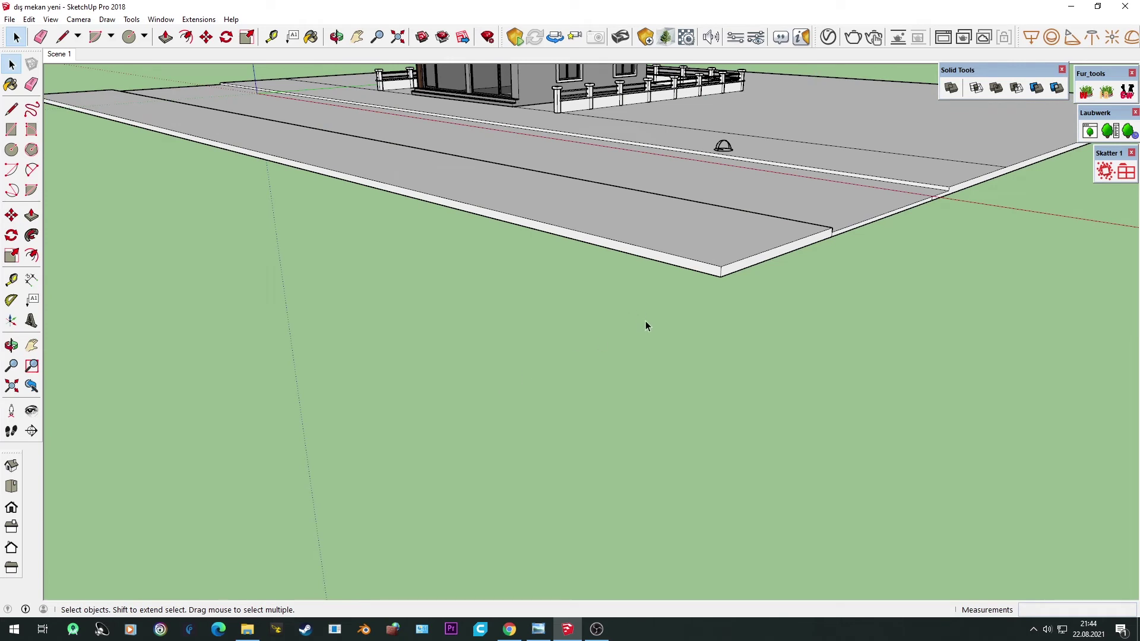
scroll(650, 321, up, 1)
middle_drag(718, 295, 853, 233)
Step: Open the ground slab group for editing
click(854, 233)
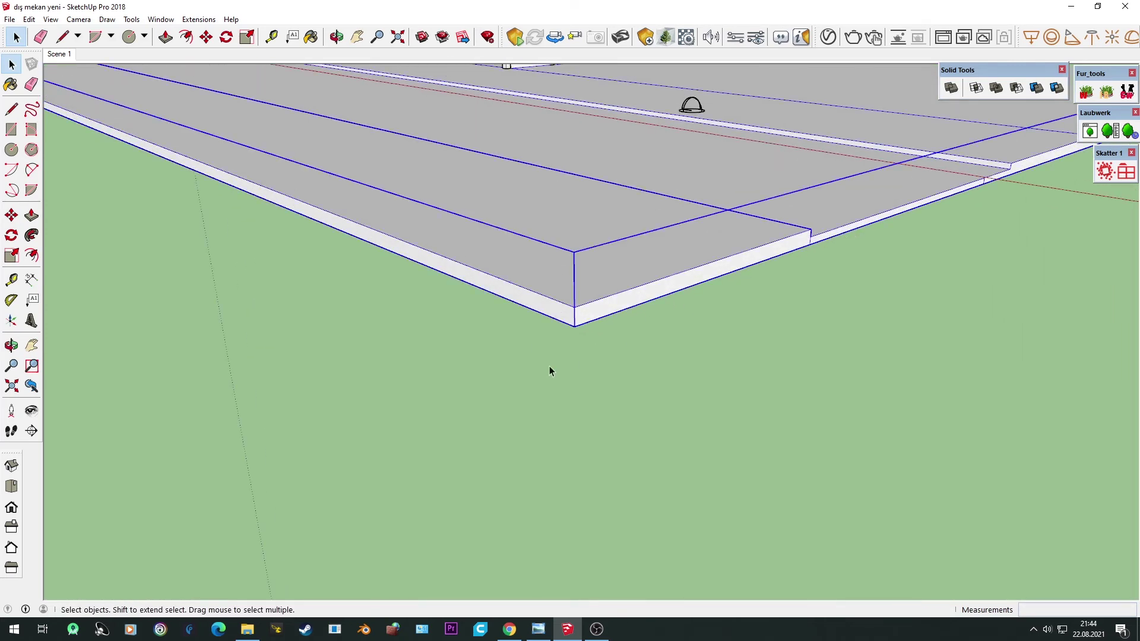
double_click(561, 305)
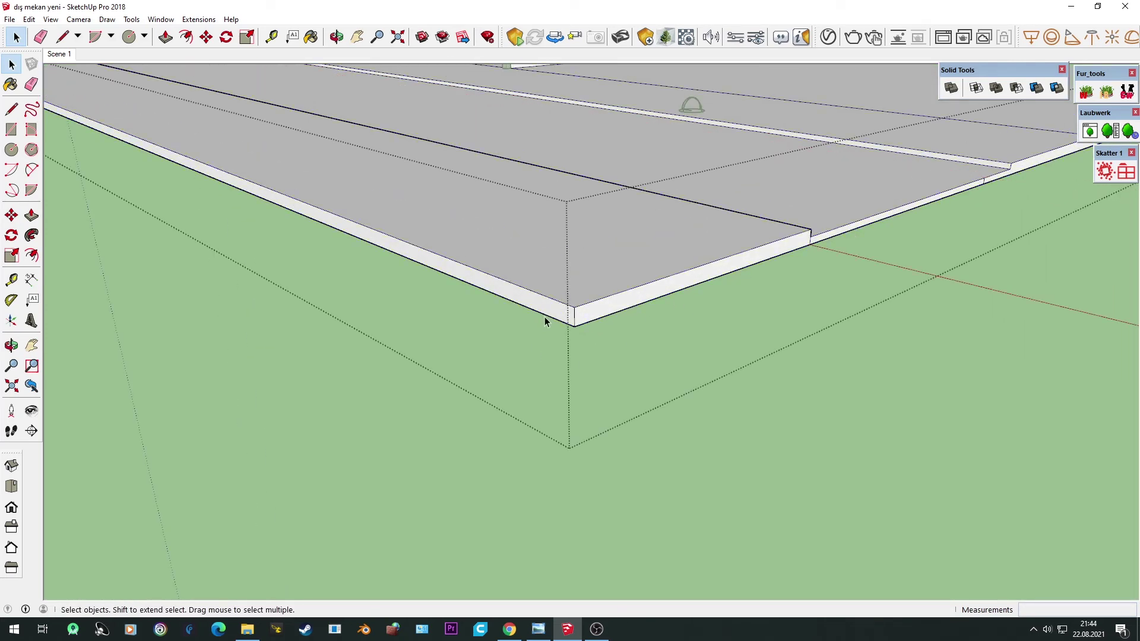
key(l)
click(575, 315)
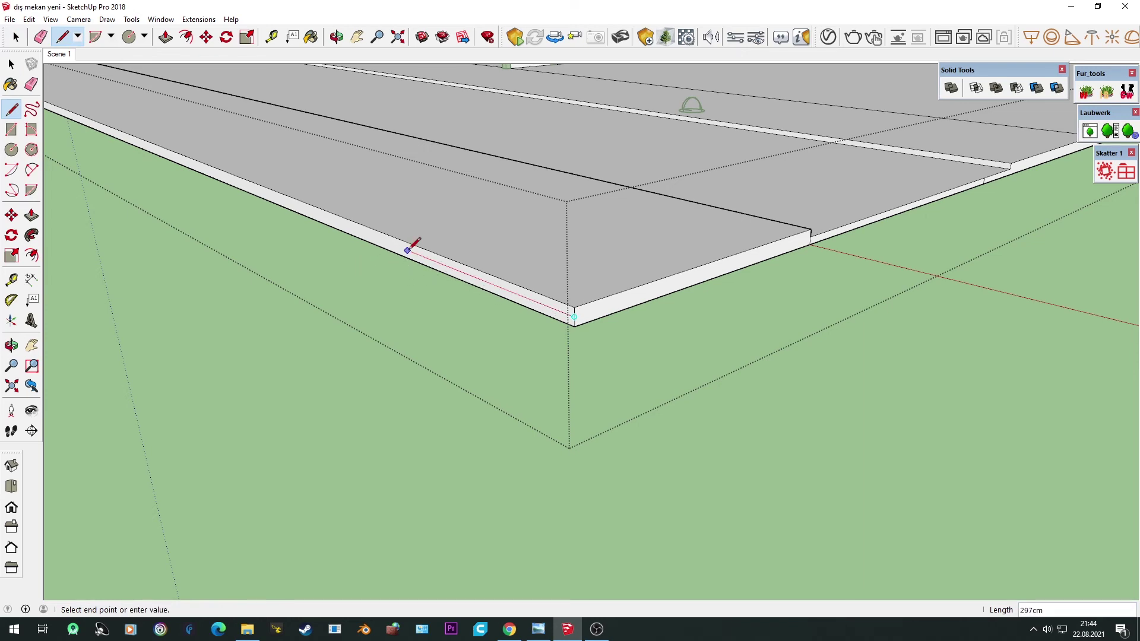
mouse_move(413, 247)
middle_down()
mouse_move(335, 233)
mouse_move(353, 250)
mouse_move(331, 300)
mouse_move(408, 333)
mouse_move(667, 356)
mouse_move(514, 337)
middle_up()
key(space)
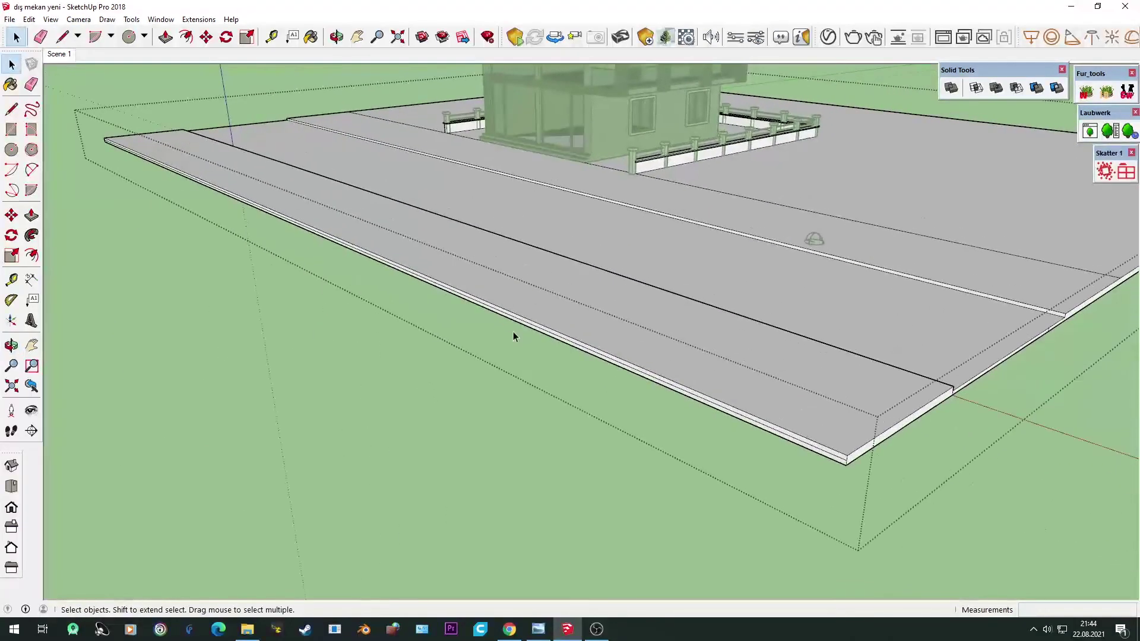
Step: Push/pull the slab's side face out about 1104 cm, then return to Scene 1
key(p)
scroll(514, 336, up, 5)
click(738, 369)
scroll(738, 369, down, 5)
middle_drag(542, 466, 325, 514)
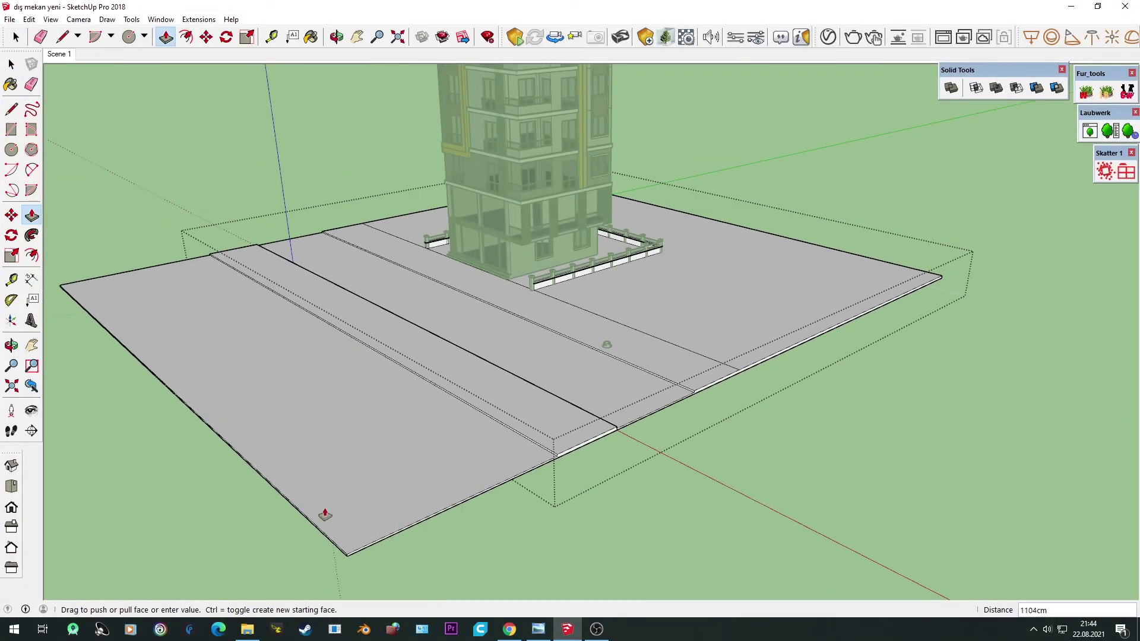
click(325, 515)
key(space)
middle_drag(728, 532, 501, 454)
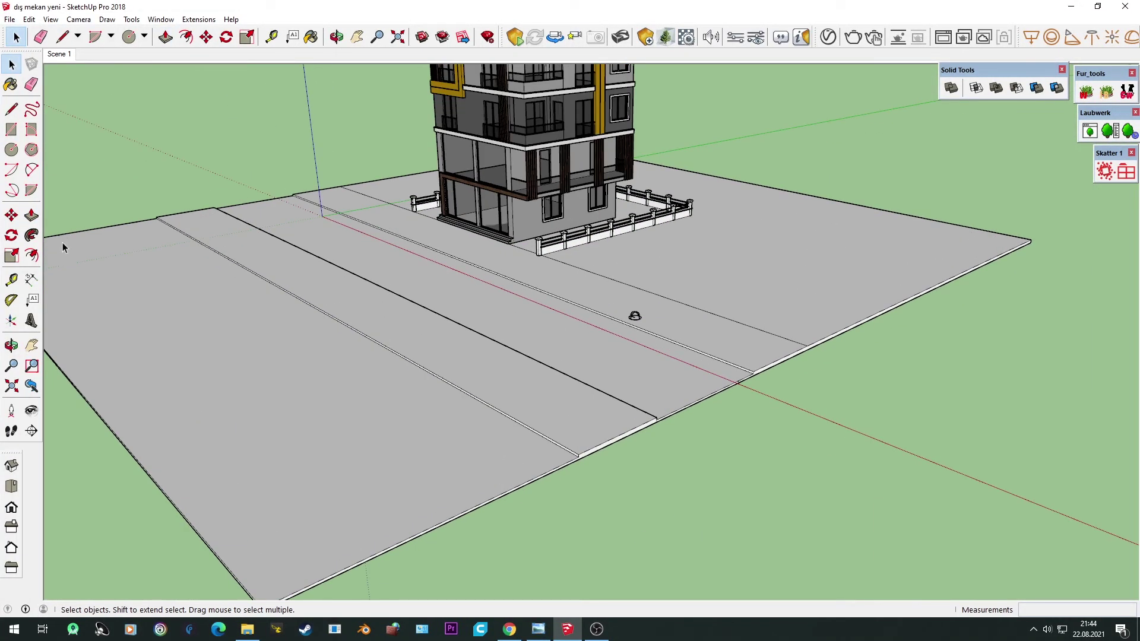
click(66, 54)
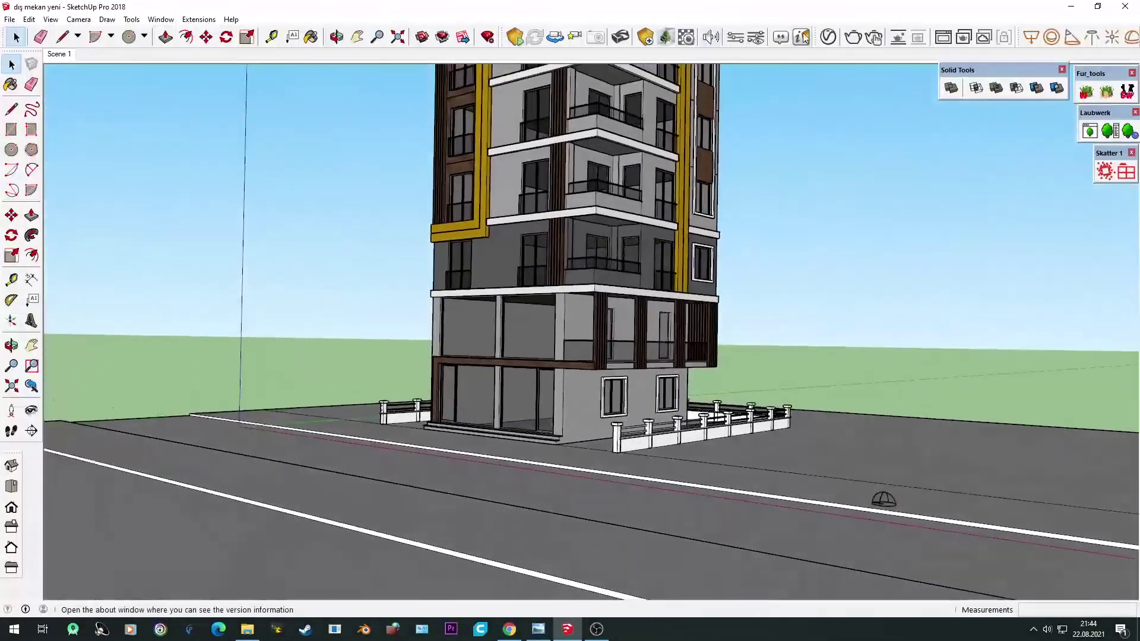
Step: Box-select the slab's left edge and move it about 1245 cm outward
click(860, 39)
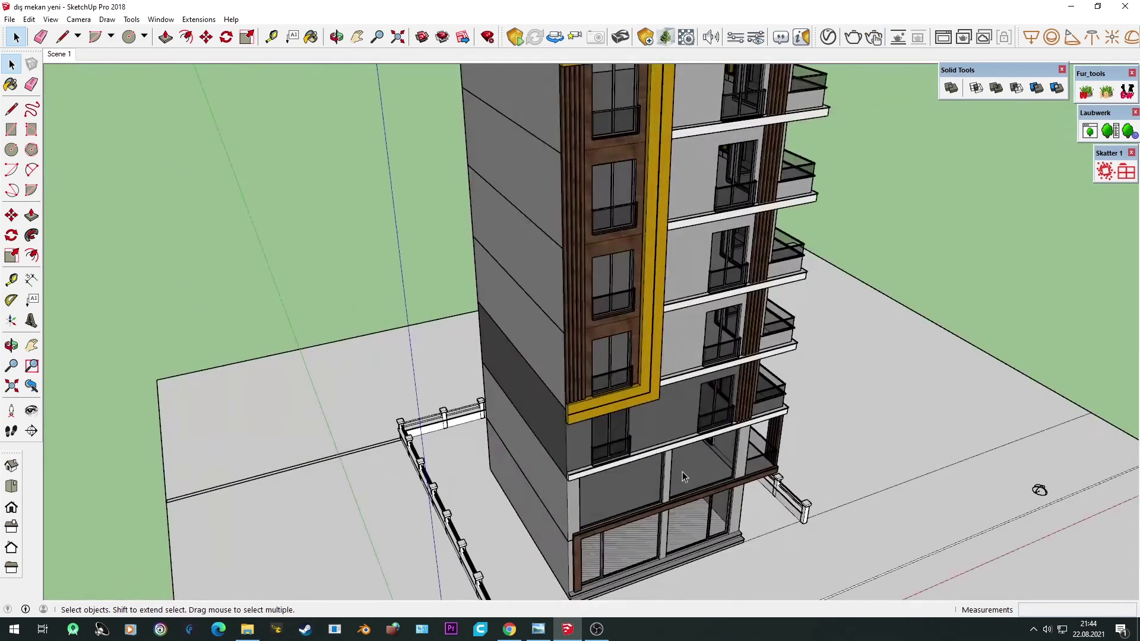
scroll(682, 472, down, 10)
mouse_move(437, 542)
middle_down()
mouse_move(503, 343)
mouse_move(483, 358)
middle_up()
drag(318, 158, 461, 501)
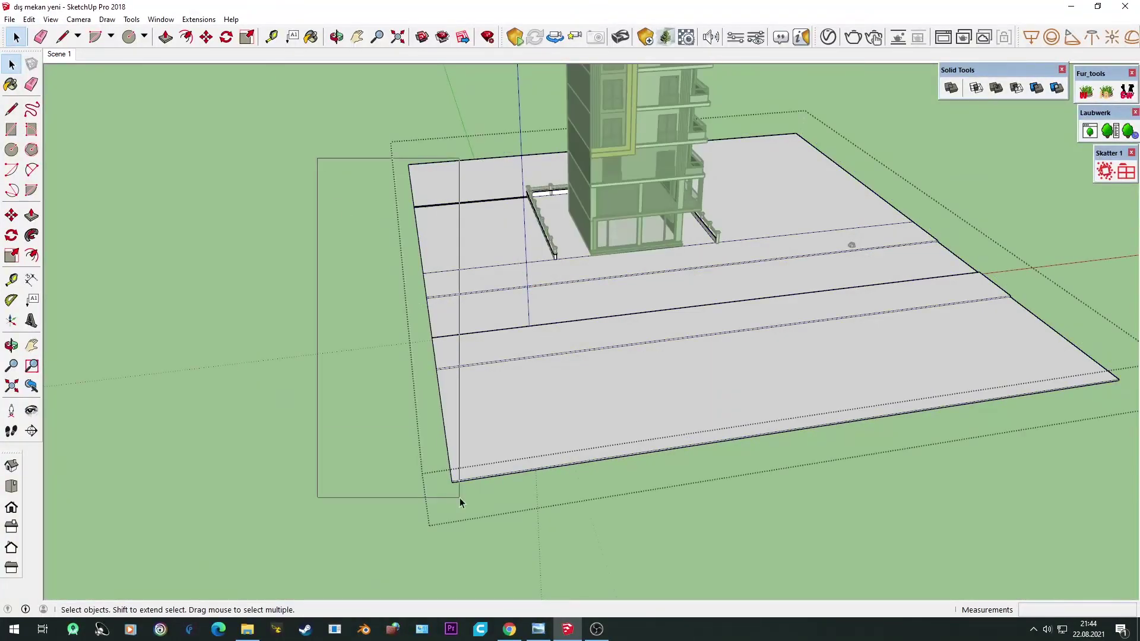
key(m)
click(453, 481)
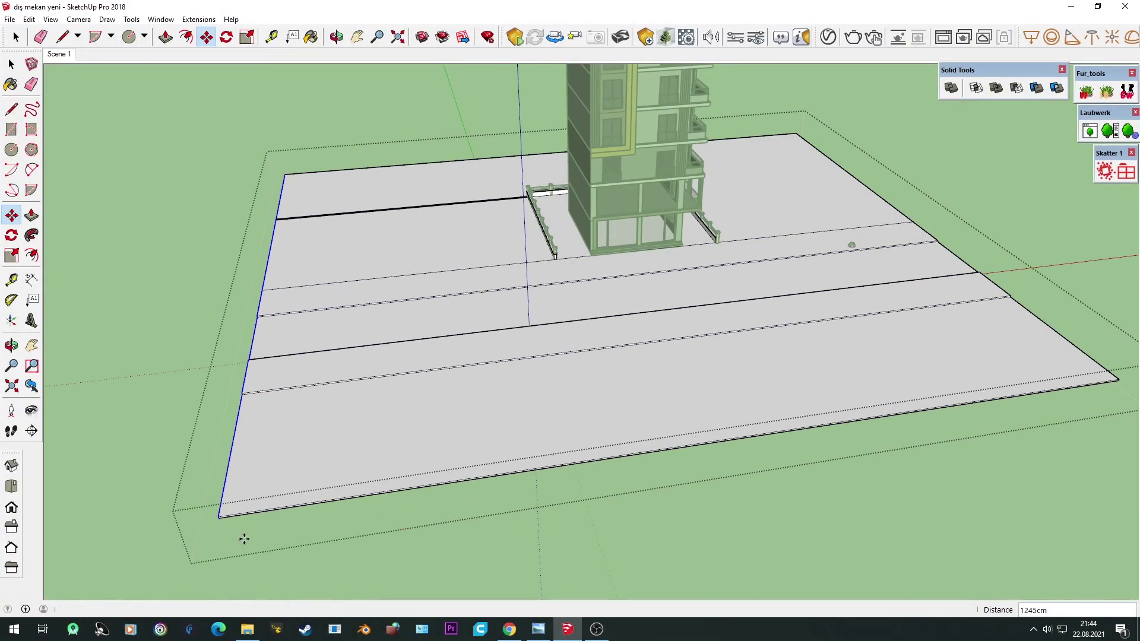
click(244, 539)
key(space)
middle_drag(244, 538, 716, 389)
Step: Pull the slab's front face outward, return to the Scene 1 view, and bring OBS forward
click(746, 403)
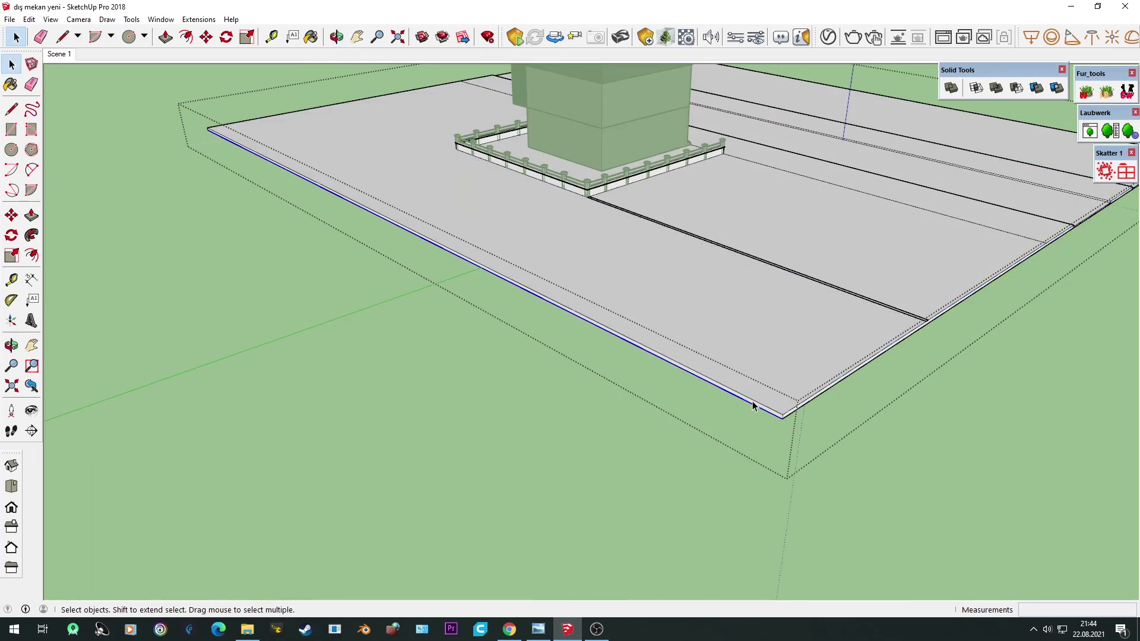
key(p)
drag(776, 415, 445, 554)
key(space)
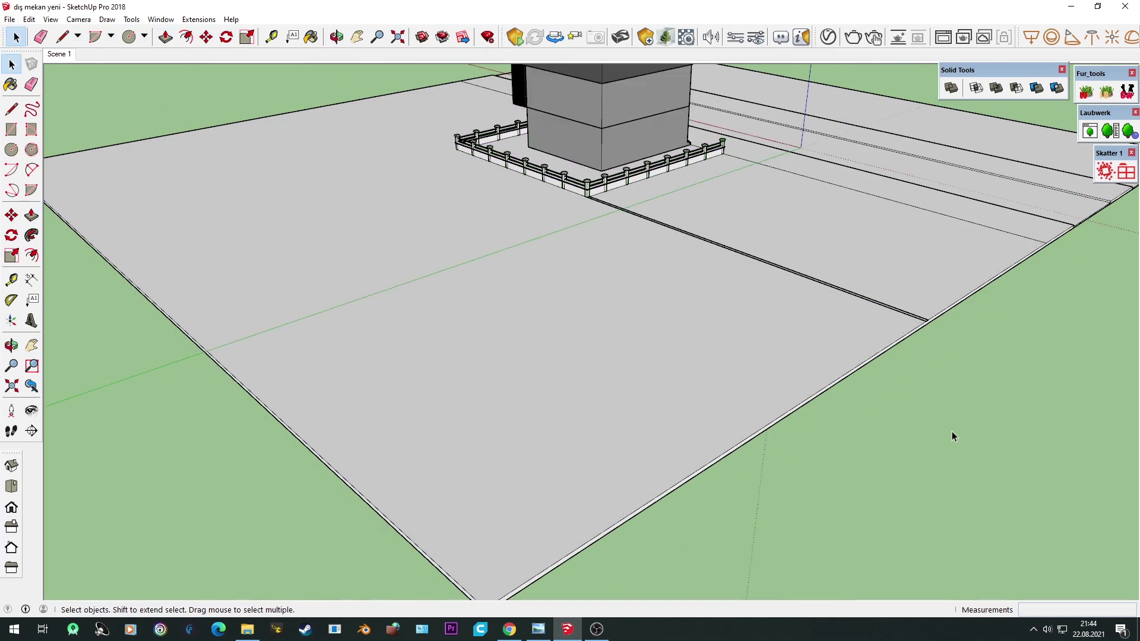
middle_drag(952, 437, 920, 440)
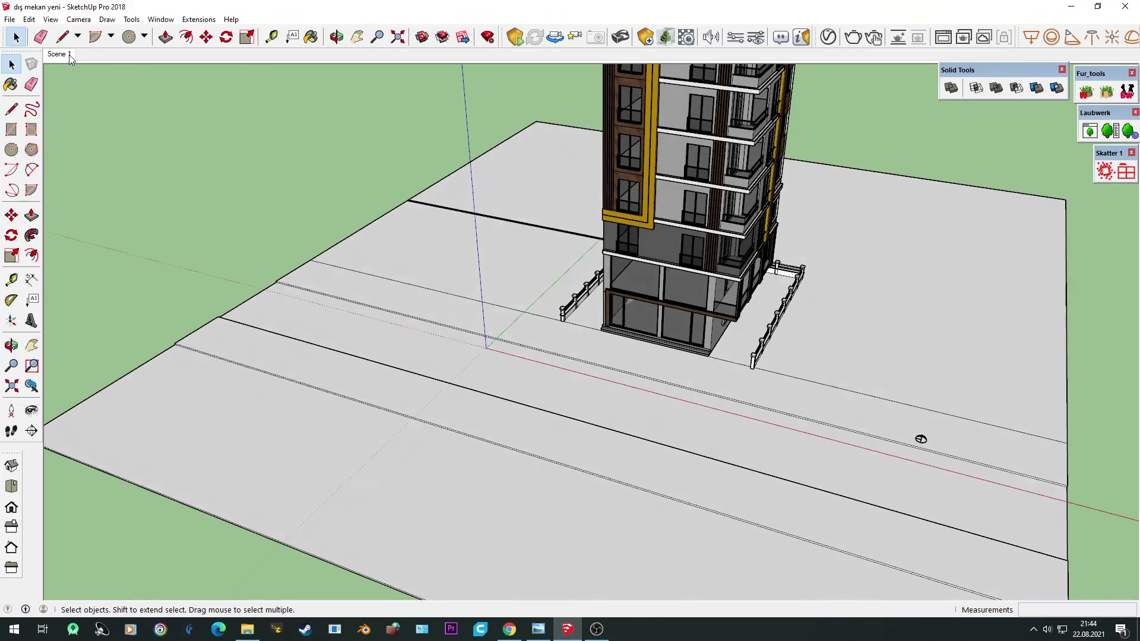
click(69, 55)
mouse_move(566, 629)
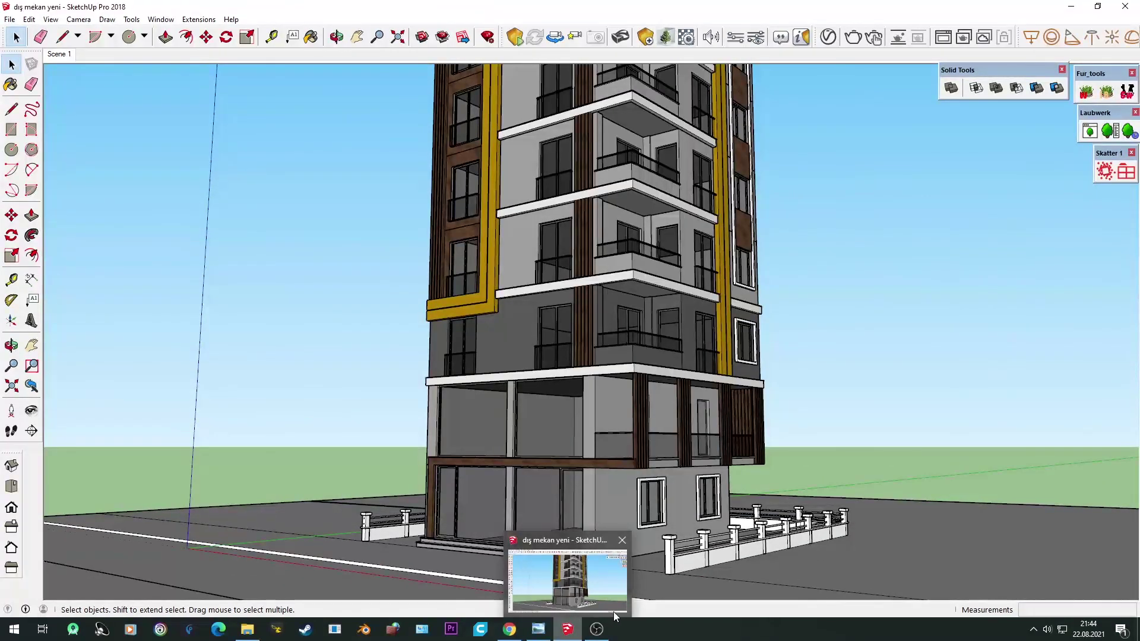
click(596, 628)
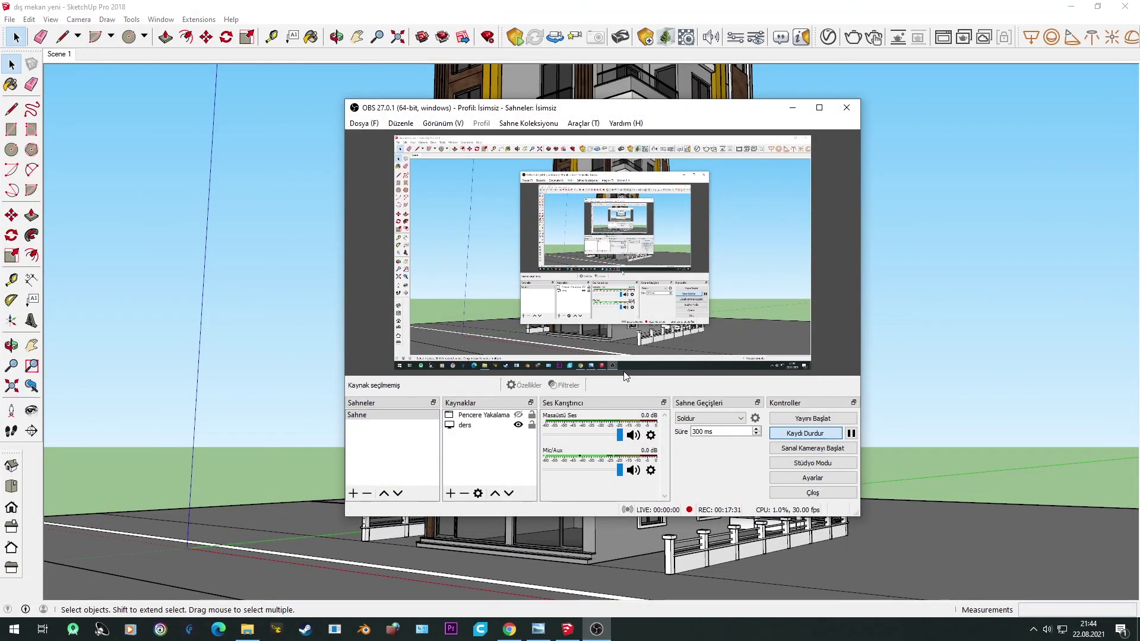